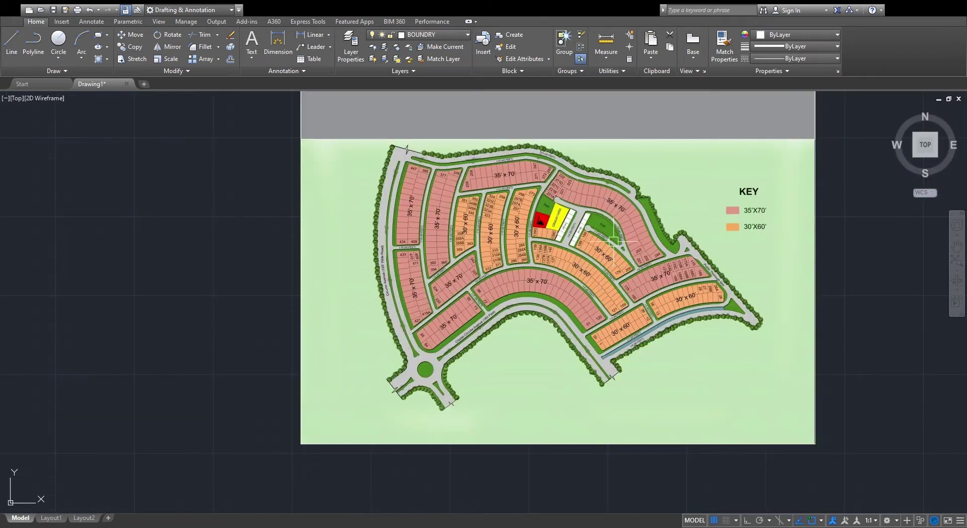
- Examine the reference housing scheme image, including its plot blocks, roads, parks and plot-size key
scroll(618, 211, up, 2)
scroll(619, 213, down, 2)
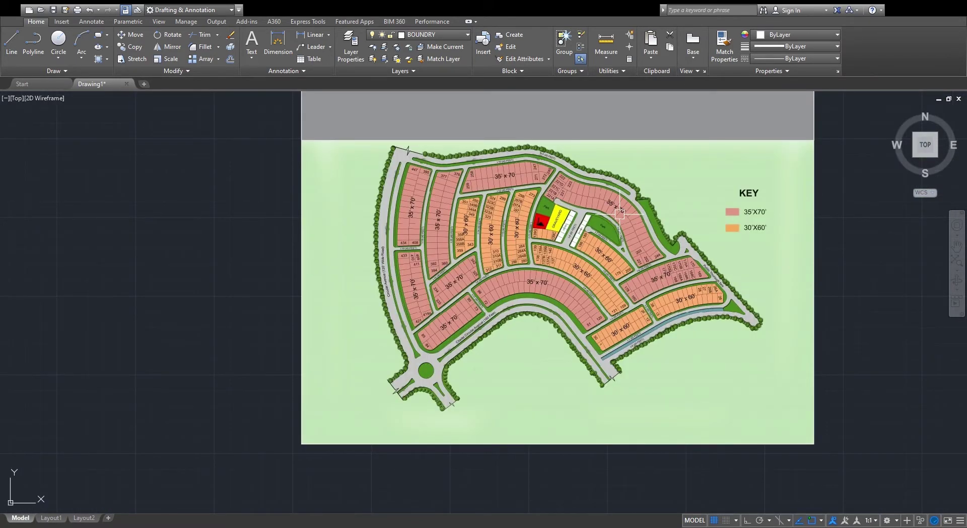
scroll(559, 275, down, 4)
scroll(561, 248, up, 4)
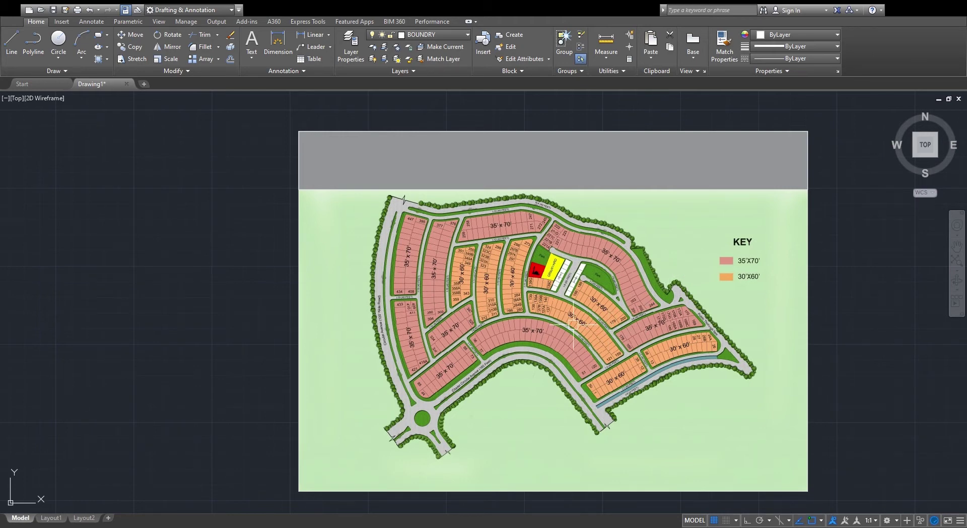
scroll(583, 293, down, 3)
scroll(582, 294, up, 3)
scroll(583, 294, up, 2)
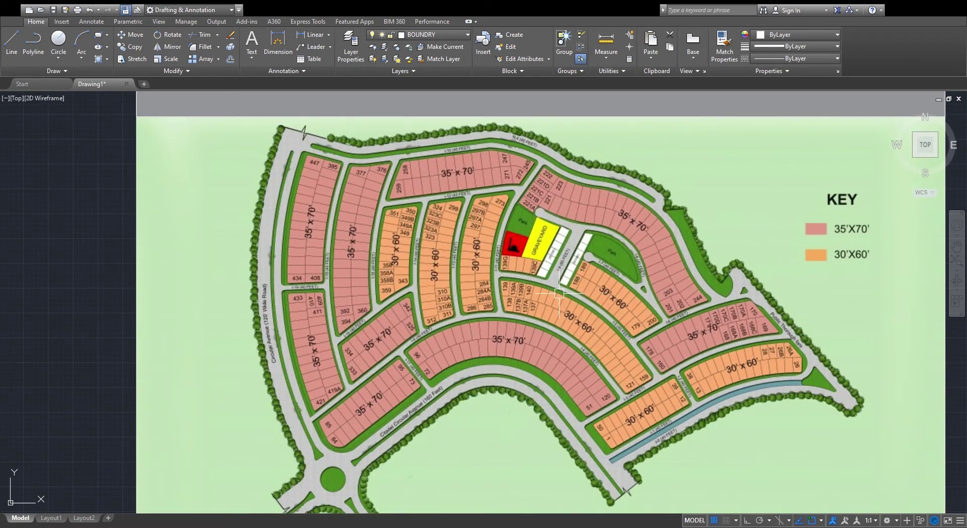
scroll(485, 293, down, 1)
scroll(510, 286, up, 1)
scroll(510, 286, down, 1)
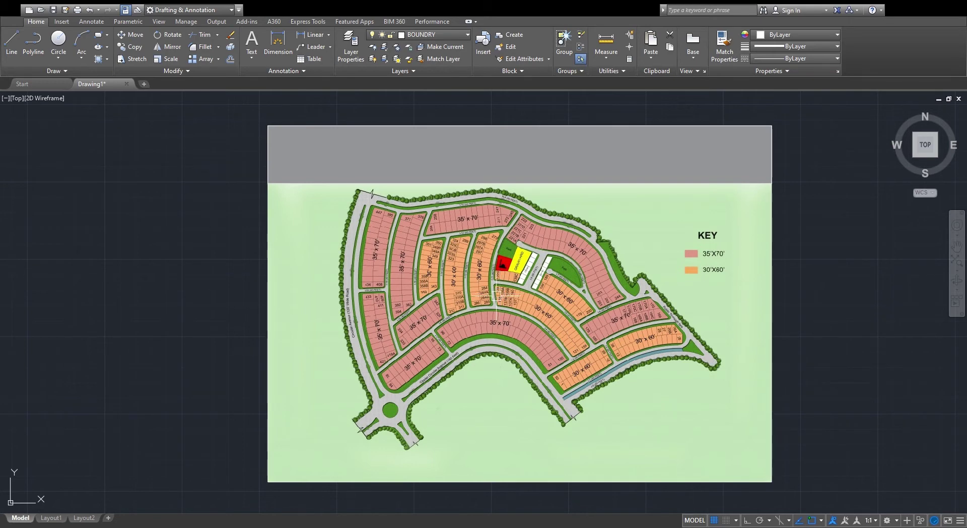
scroll(623, 204, down, 2)
scroll(623, 214, down, 2)
scroll(549, 219, up, 6)
scroll(574, 181, down, 8)
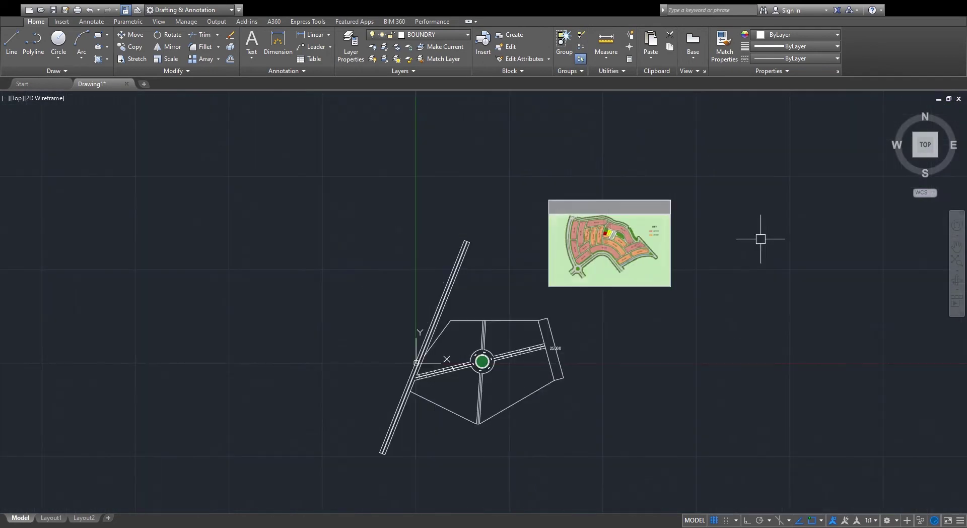
scroll(674, 224, up, 5)
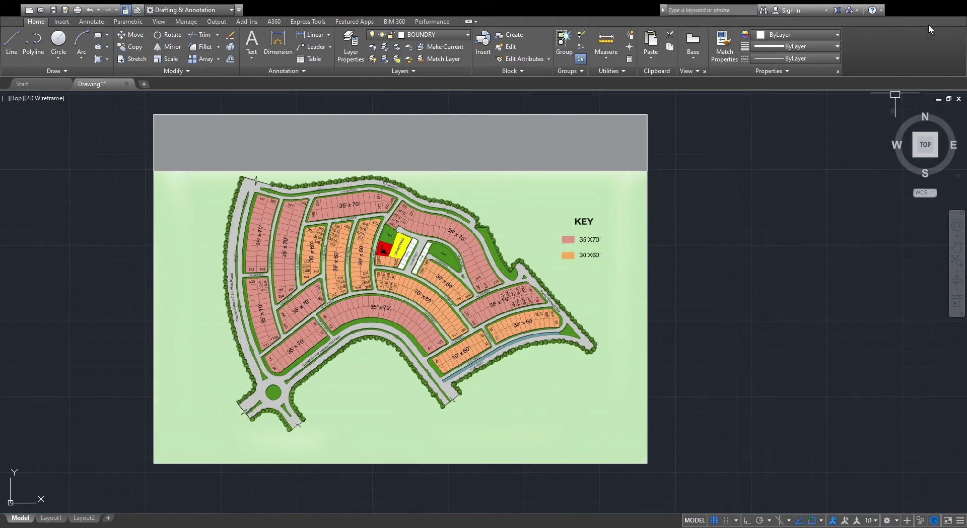
- Review the legend beside the reference image, reading the list of facilities for the housing scheme
scroll(581, 127, down, 2)
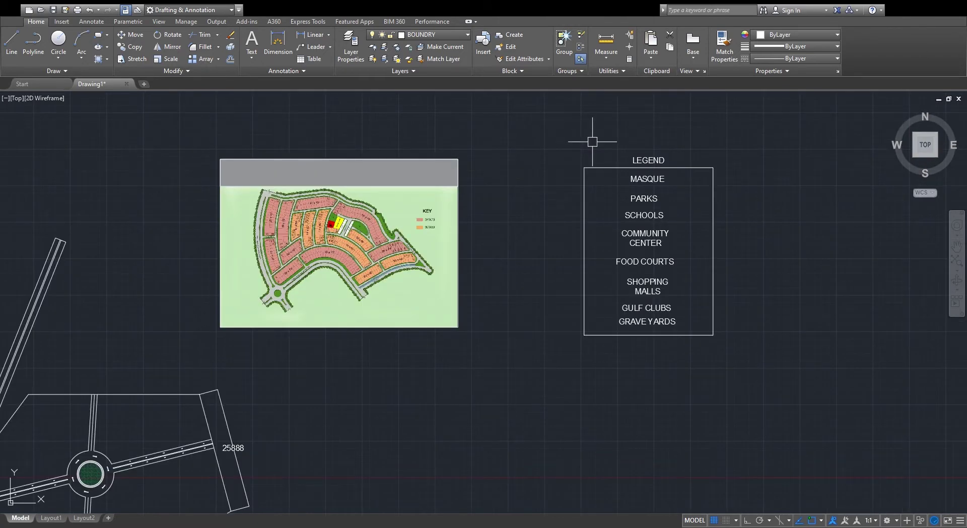
scroll(651, 165, up, 4)
scroll(580, 126, down, 1)
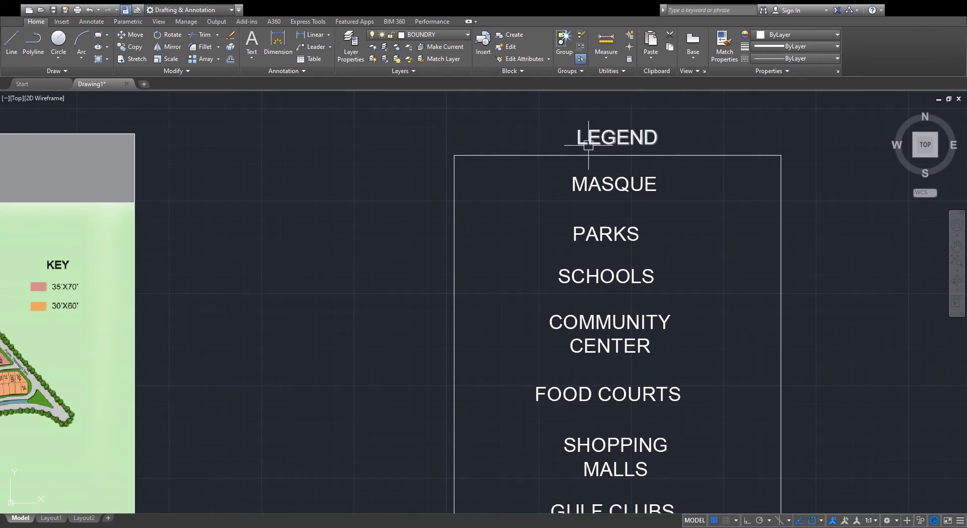
scroll(609, 148, down, 2)
scroll(596, 159, up, 2)
scroll(593, 162, down, 2)
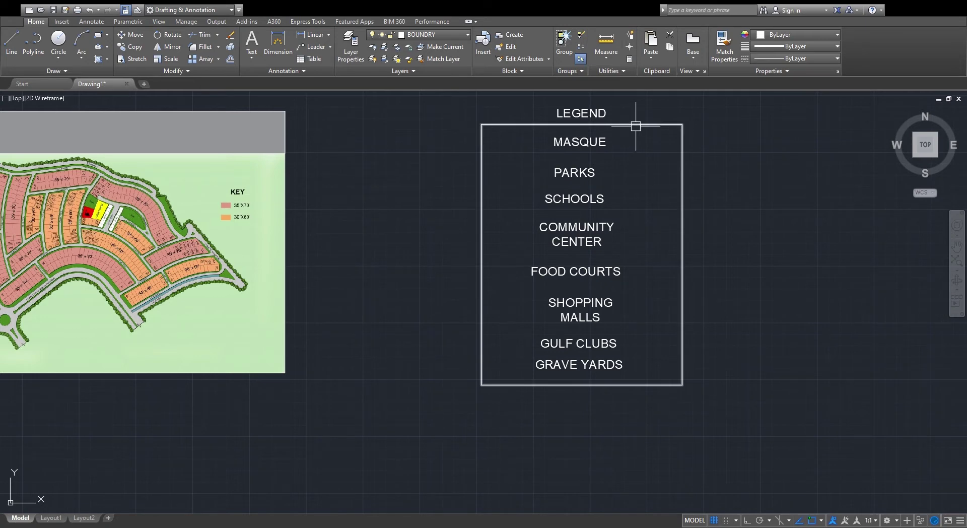
scroll(589, 149, up, 2)
scroll(591, 141, down, 4)
scroll(597, 140, up, 4)
scroll(597, 140, down, 2)
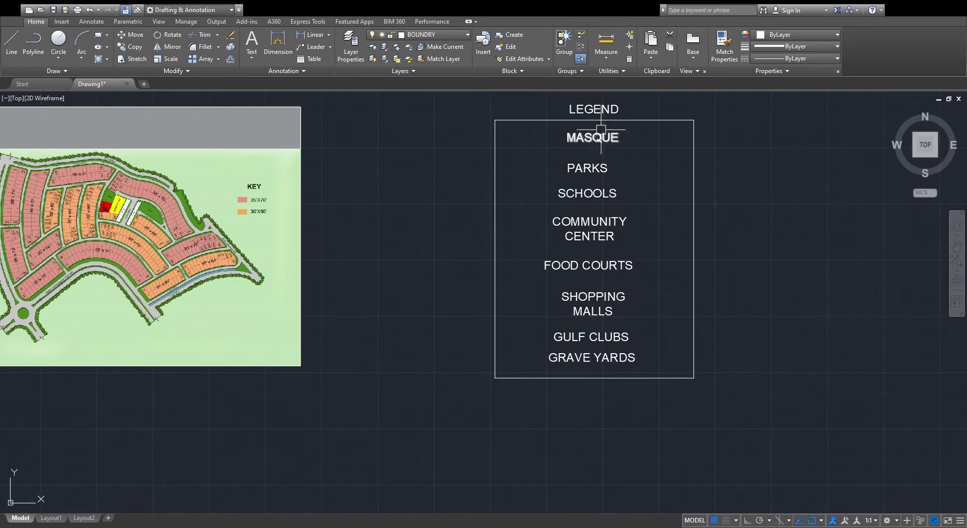
scroll(609, 136, up, 3)
scroll(607, 131, down, 2)
scroll(608, 133, down, 1)
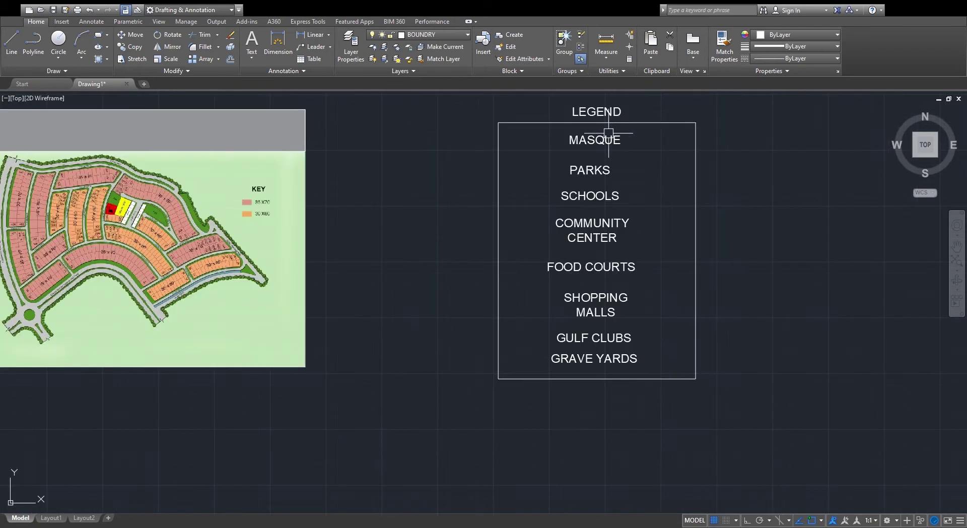
scroll(599, 137, up, 4)
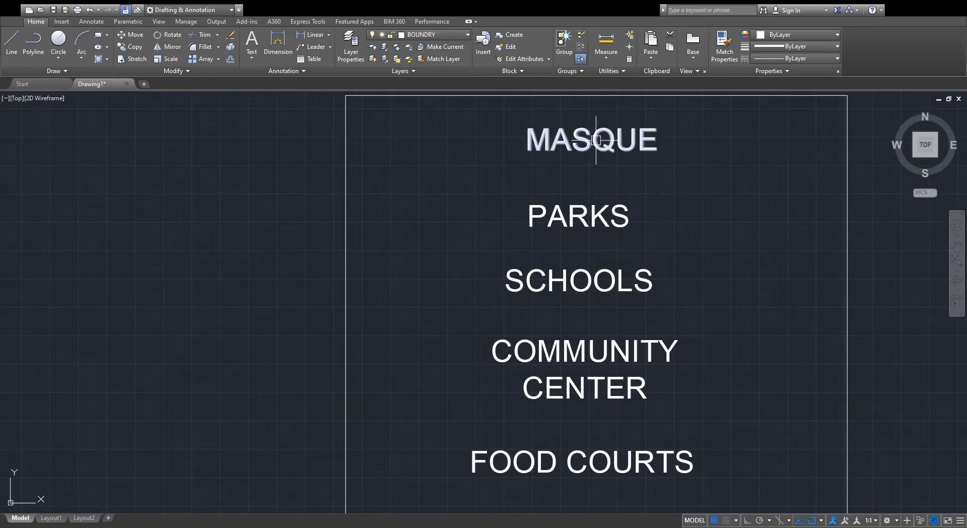
scroll(594, 139, down, 2)
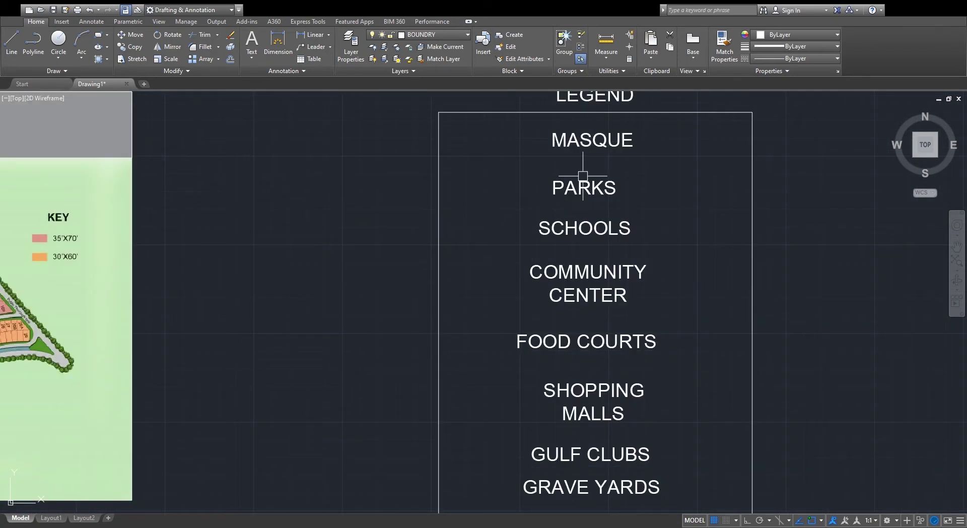
scroll(584, 172, down, 2)
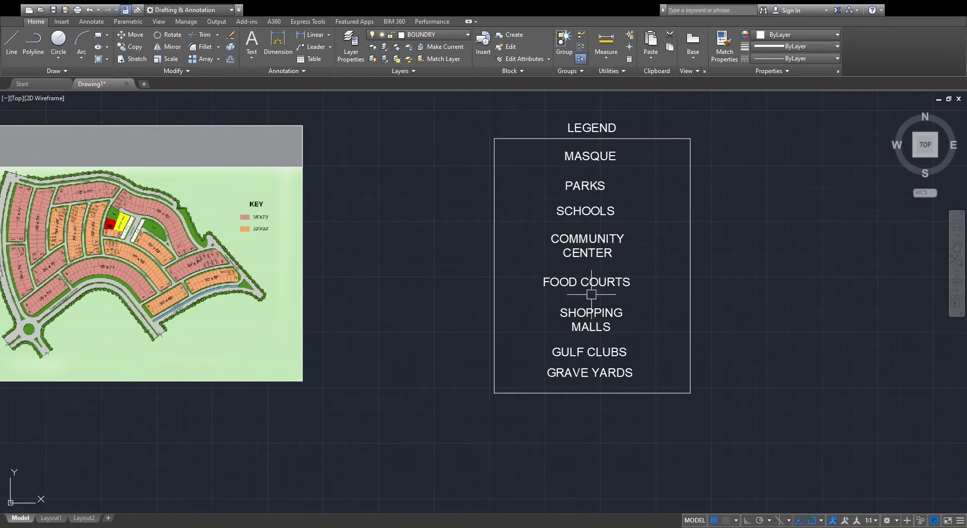
scroll(584, 344, up, 2)
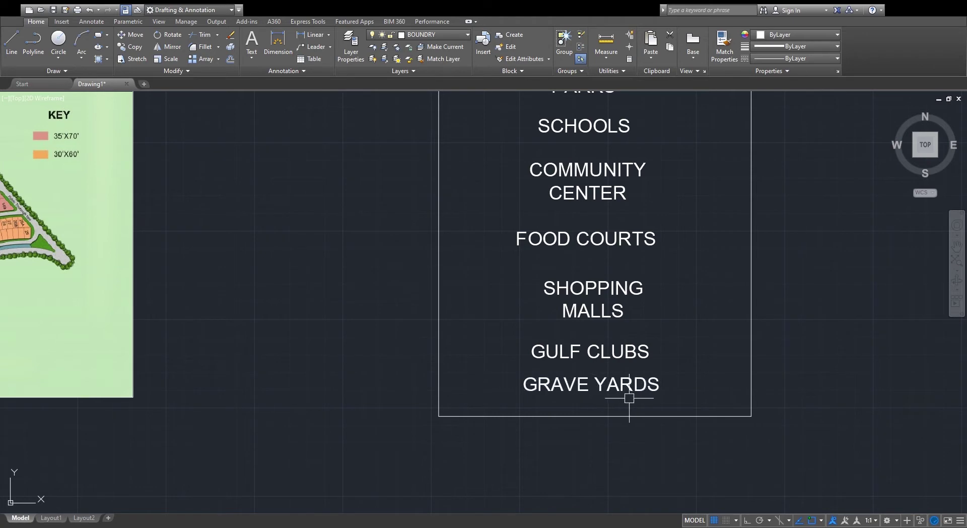
scroll(648, 269, down, 4)
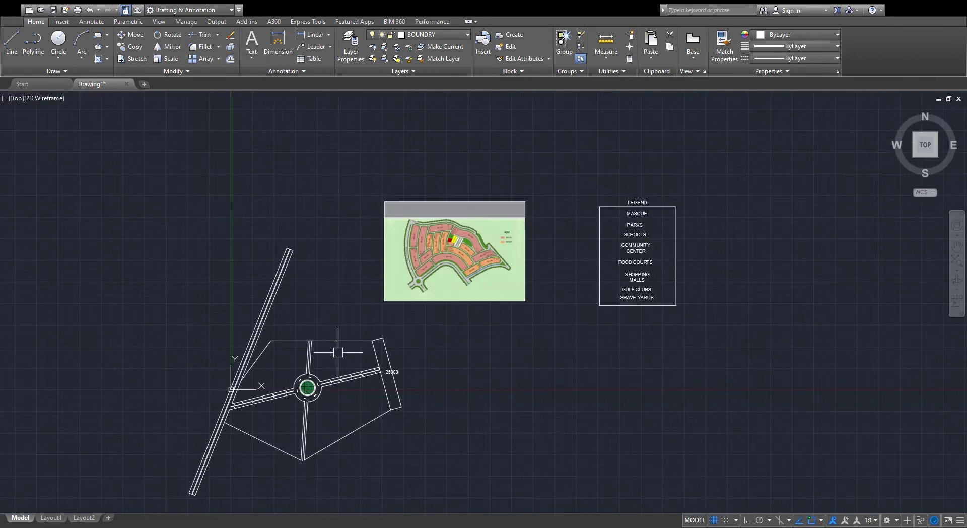
scroll(643, 227, up, 3)
scroll(643, 227, up, 2)
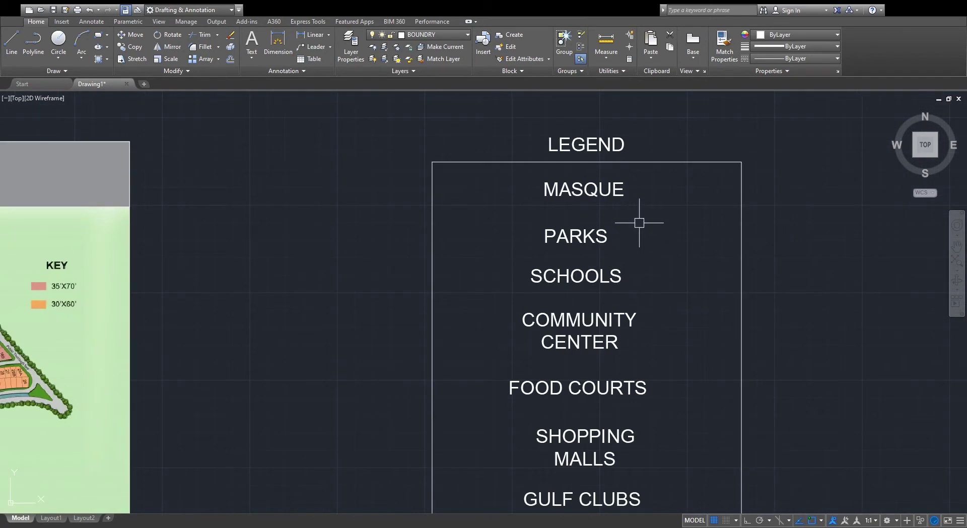
scroll(675, 181, down, 2)
click(737, 165)
click(491, 437)
key(Escape)
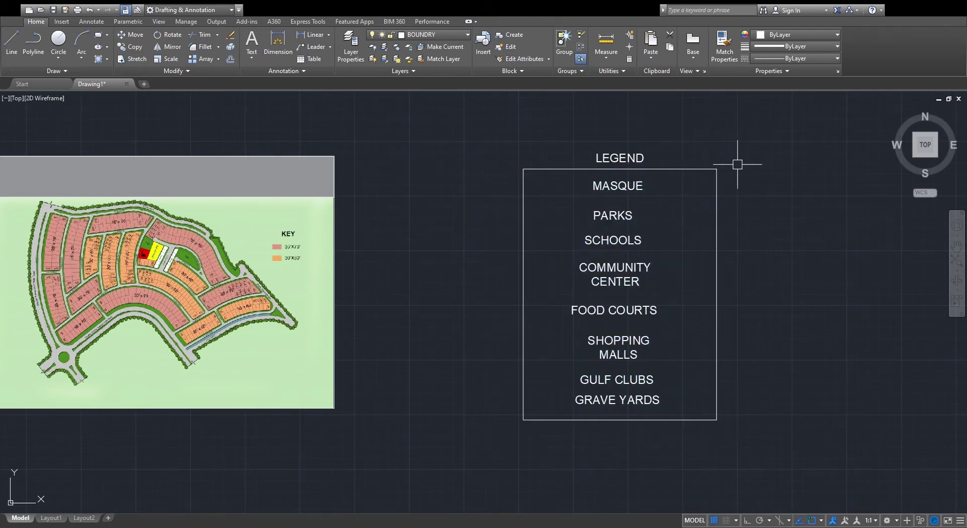
click(737, 165)
click(489, 435)
key(Escape)
click(724, 155)
click(688, 196)
key(Escape)
scroll(700, 187, down, 4)
scroll(669, 183, up, 3)
scroll(700, 191, up, 2)
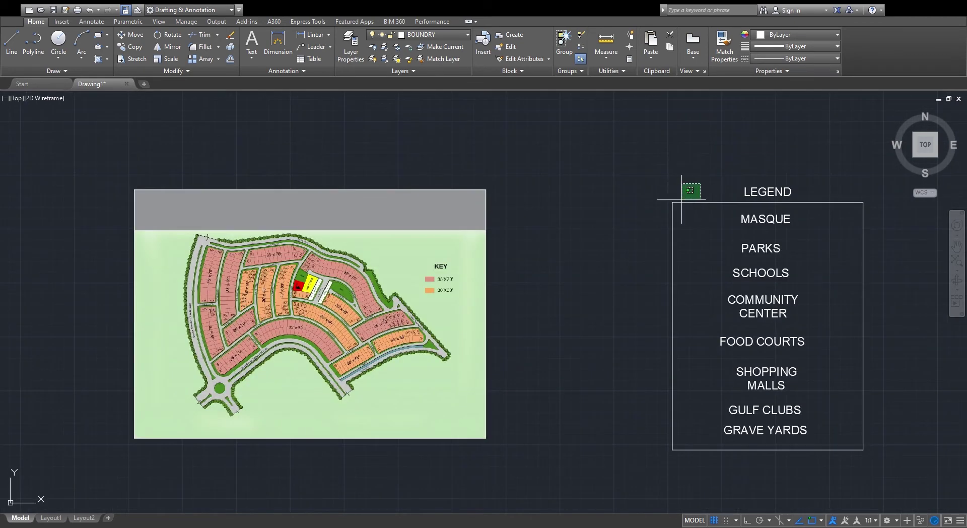
scroll(700, 191, down, 6)
scroll(607, 194, up, 6)
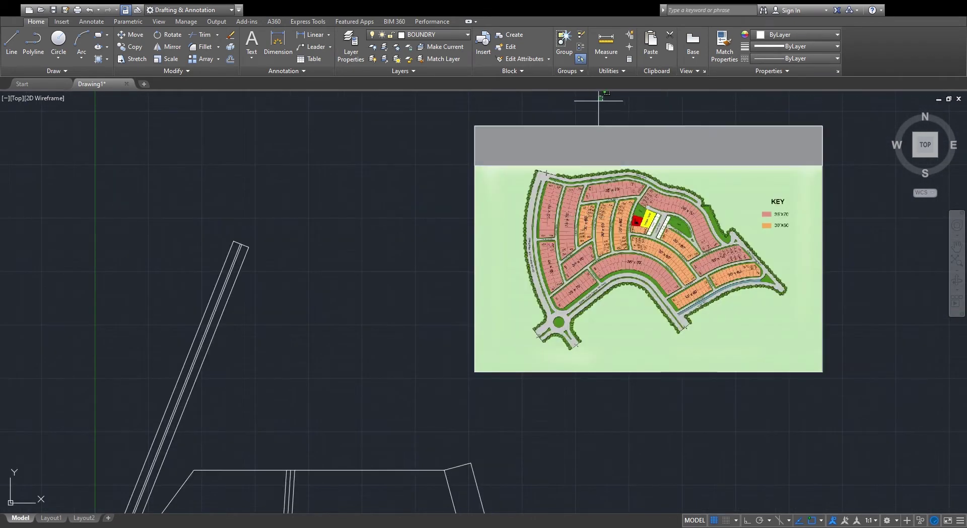
scroll(599, 204, down, 4)
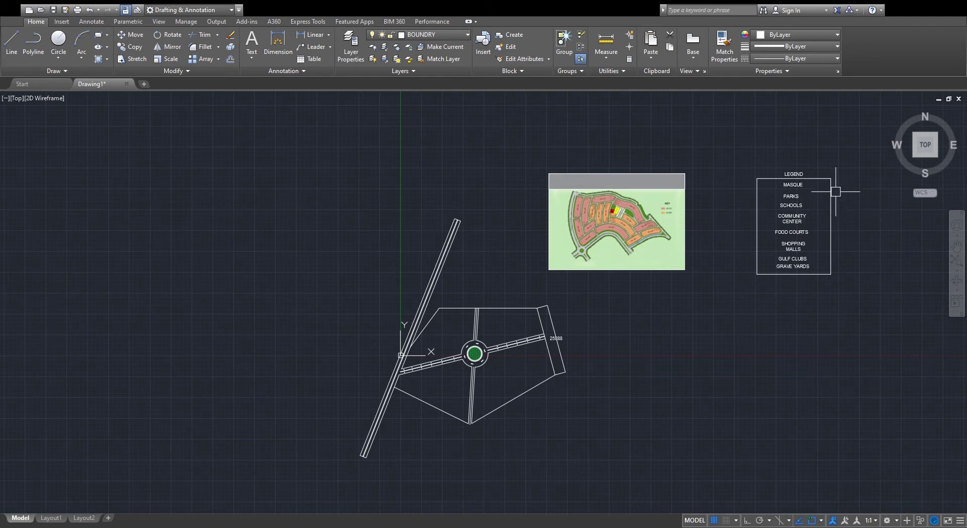
scroll(838, 179, up, 4)
click(844, 172)
click(590, 401)
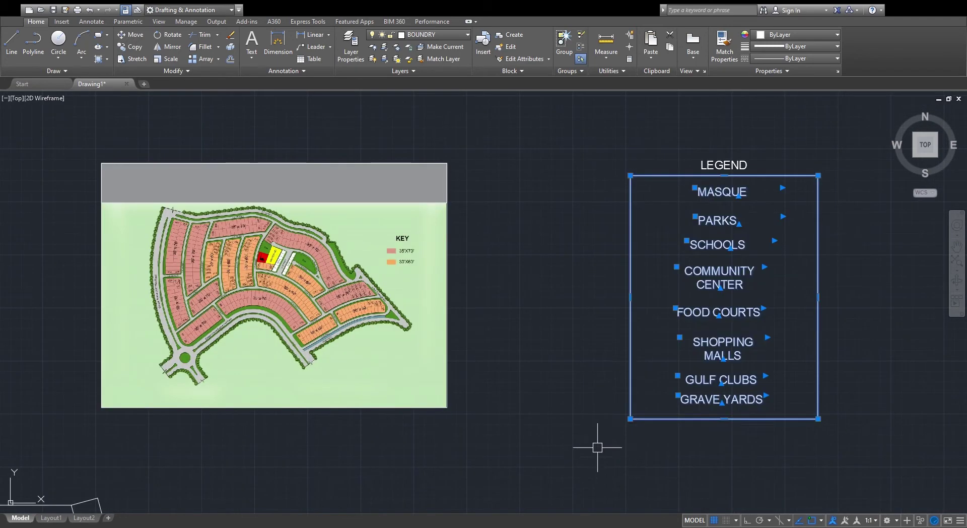
- Compare the site drawing's boundary, roads and central roundabout with the plot arrangement in the reference image
scroll(595, 444, down, 3)
scroll(493, 314, up, 7)
scroll(526, 274, down, 2)
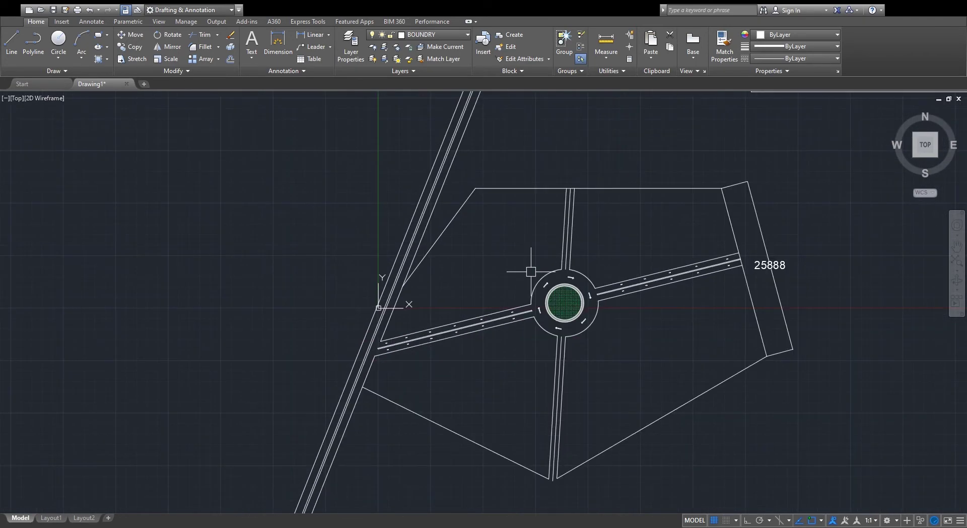
scroll(539, 270, up, 2)
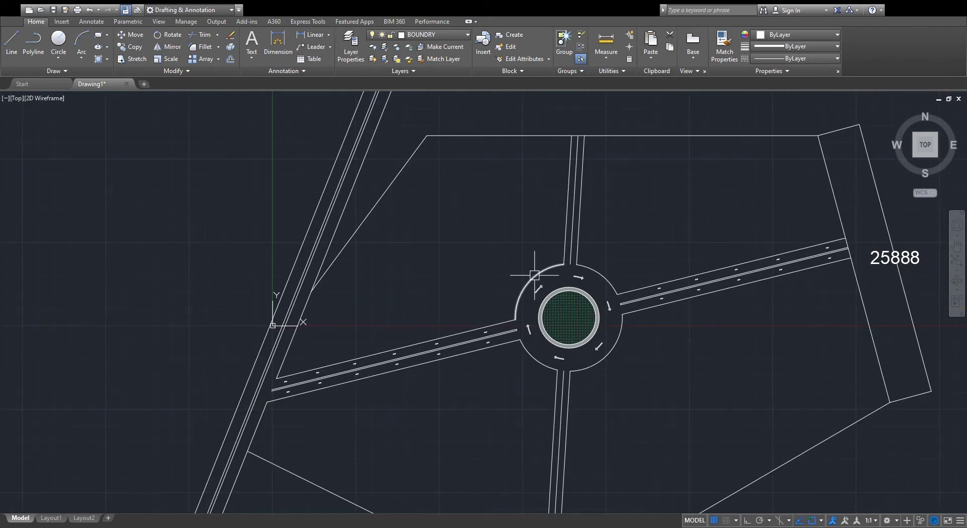
scroll(534, 275, down, 4)
scroll(714, 164, up, 8)
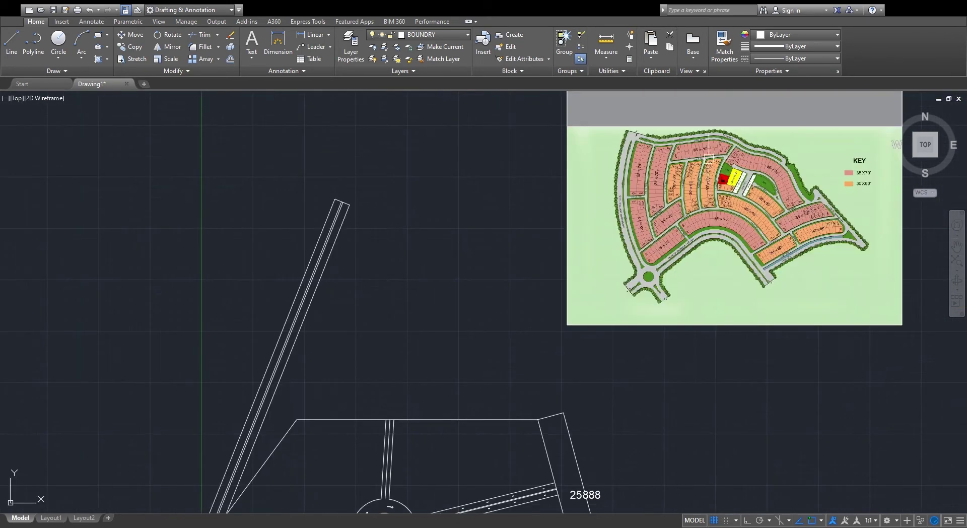
scroll(690, 149, up, 5)
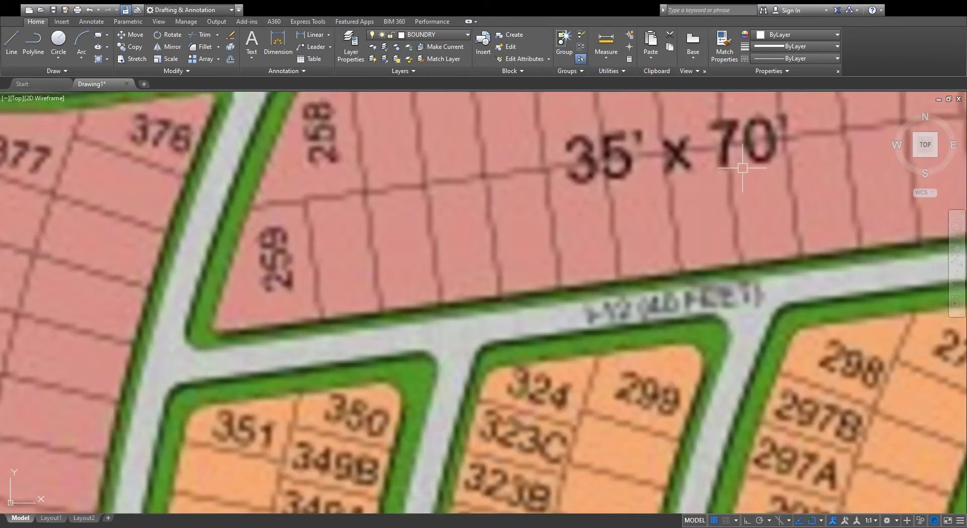
scroll(749, 164, down, 10)
scroll(408, 438, up, 5)
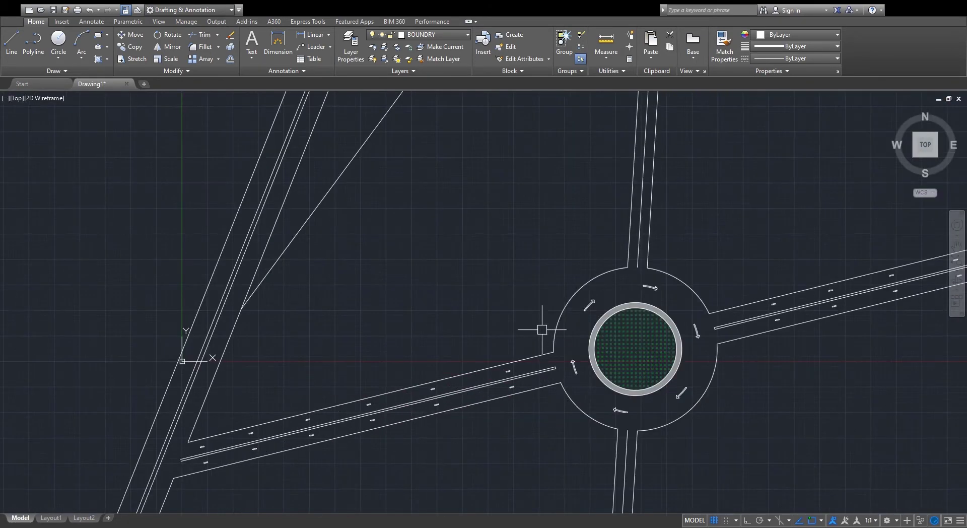
- Offset the roundabout's northwest outer arc outward twice to create two concentric arcs at equal spacing
scroll(542, 331, up, 4)
click(571, 318)
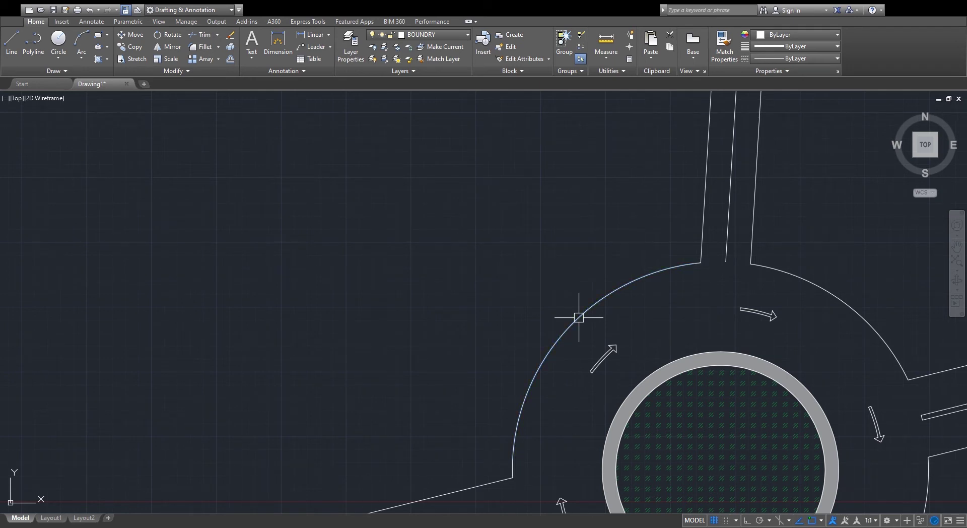
scroll(624, 282, down, 5)
scroll(606, 293, up, 5)
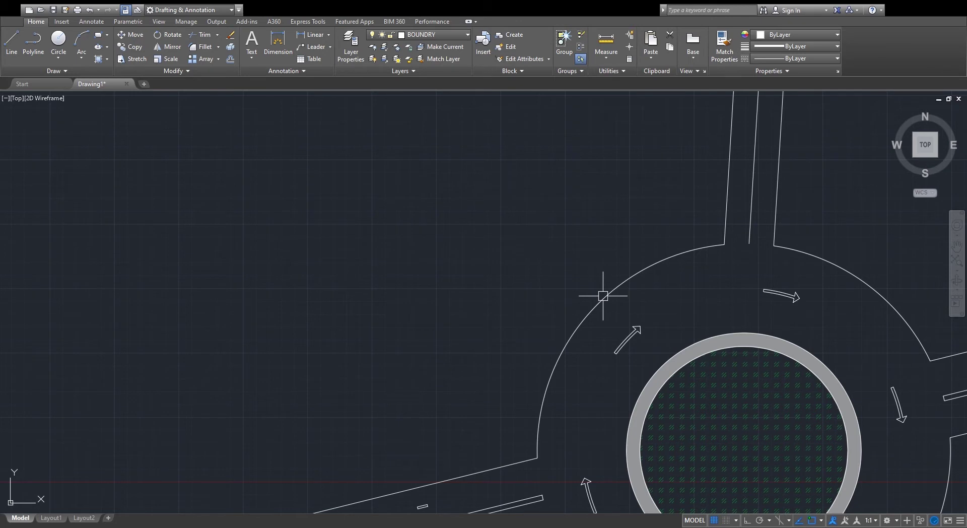
key(space)
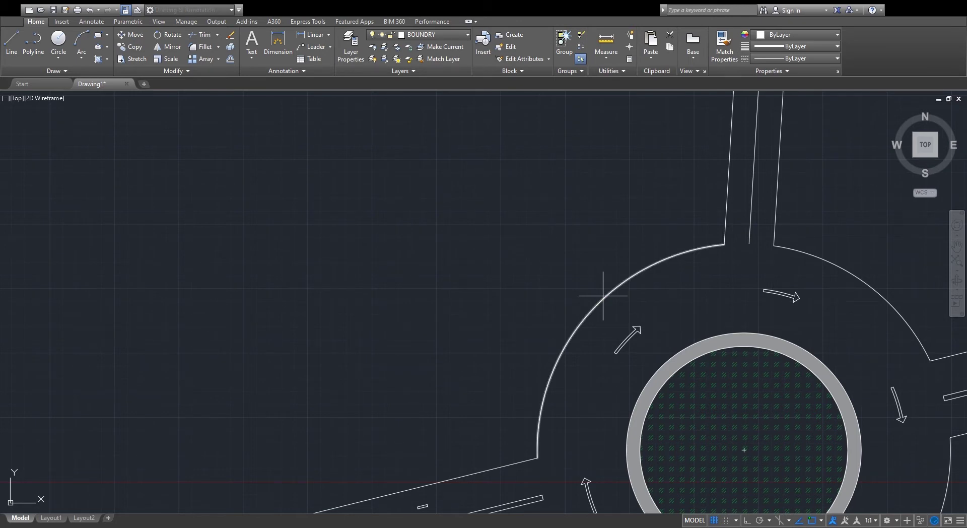
click(553, 274)
click(565, 280)
click(528, 264)
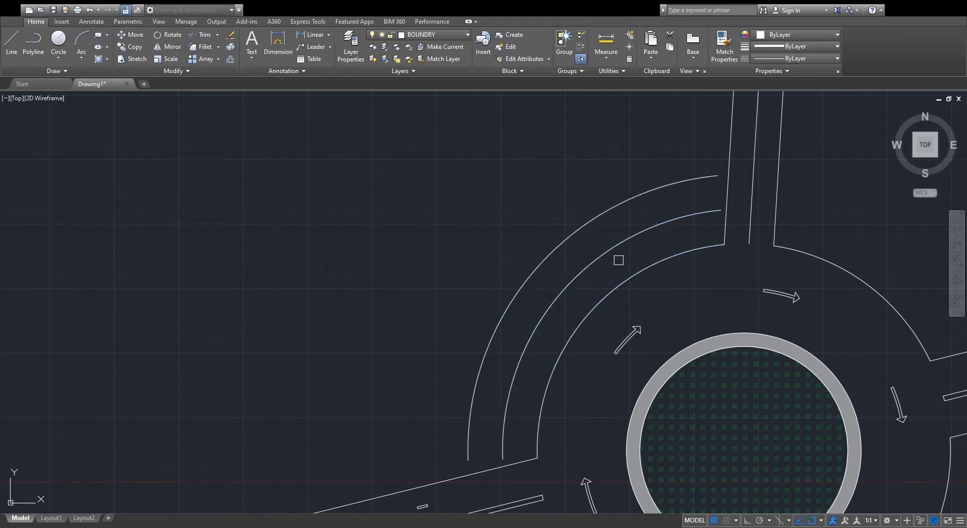
- Extend the upper ends of the two offset arcs to the west edge line of the northern road
scroll(689, 169, up, 3)
click(674, 218)
click(737, 215)
click(700, 221)
key(Return)
click(704, 168)
click(686, 206)
click(691, 247)
scroll(682, 201, down, 2)
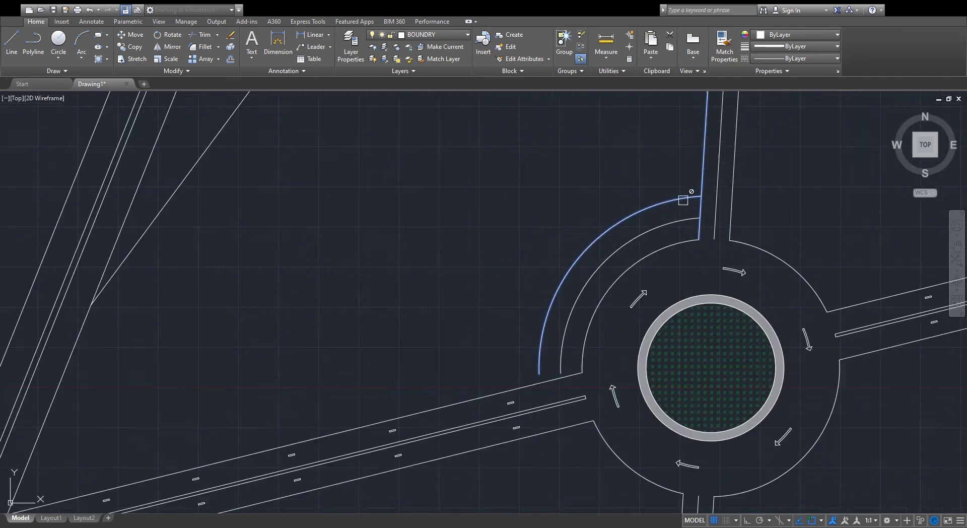
- Extend the lower ends of the two offset arcs to the upper edge line of the western road
scroll(534, 412, up, 4)
key(space)
click(597, 302)
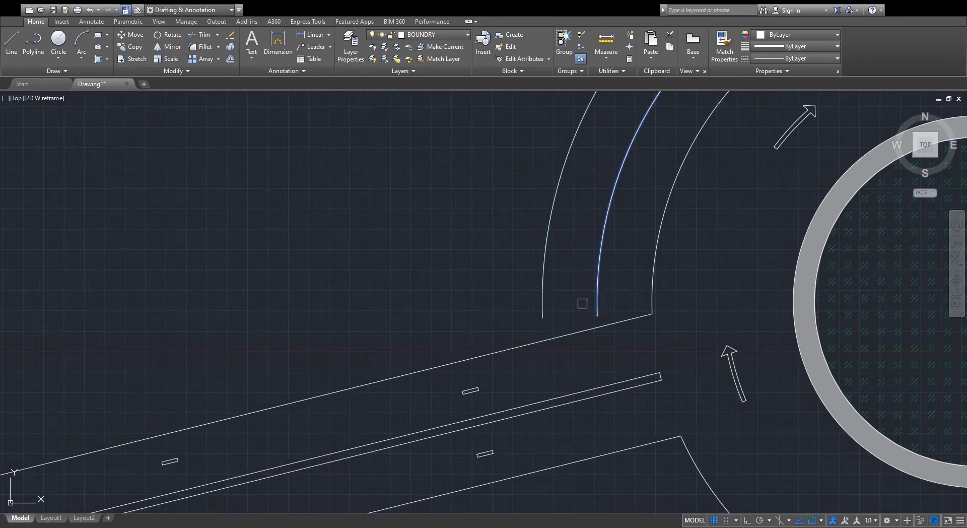
click(597, 308)
click(571, 300)
click(517, 318)
key(space)
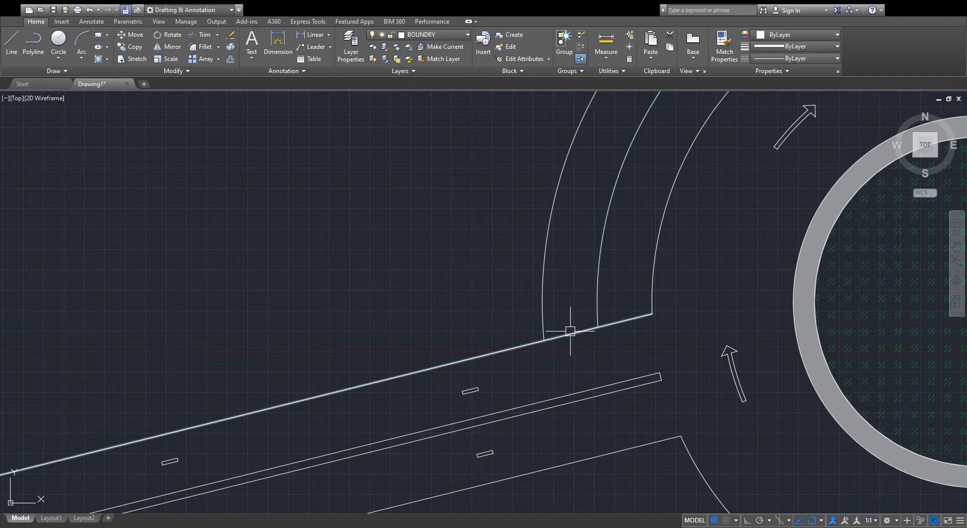
scroll(552, 344, down, 4)
scroll(607, 270, up, 4)
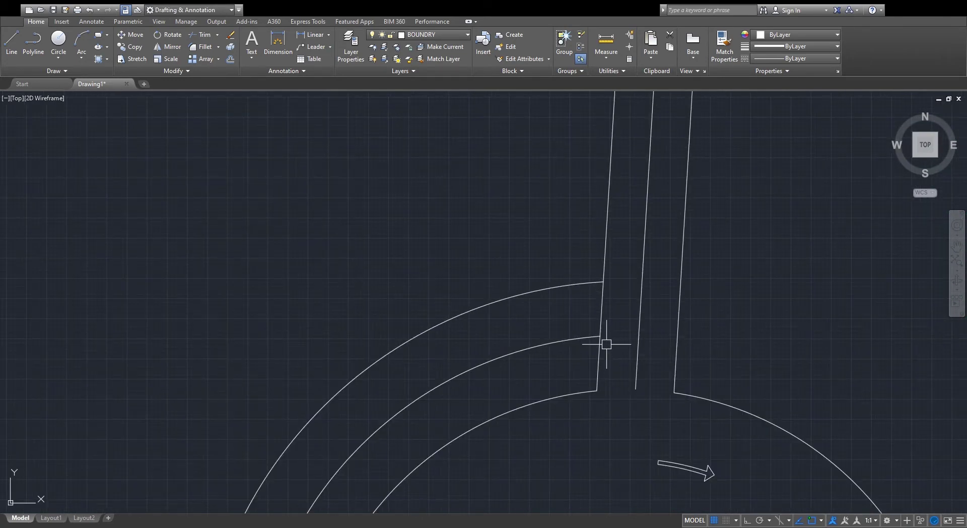
- Draw a line along the northern road's west edge from the roundabout arc to the outermost northwest offset arc
key(l)
key(space)
click(597, 390)
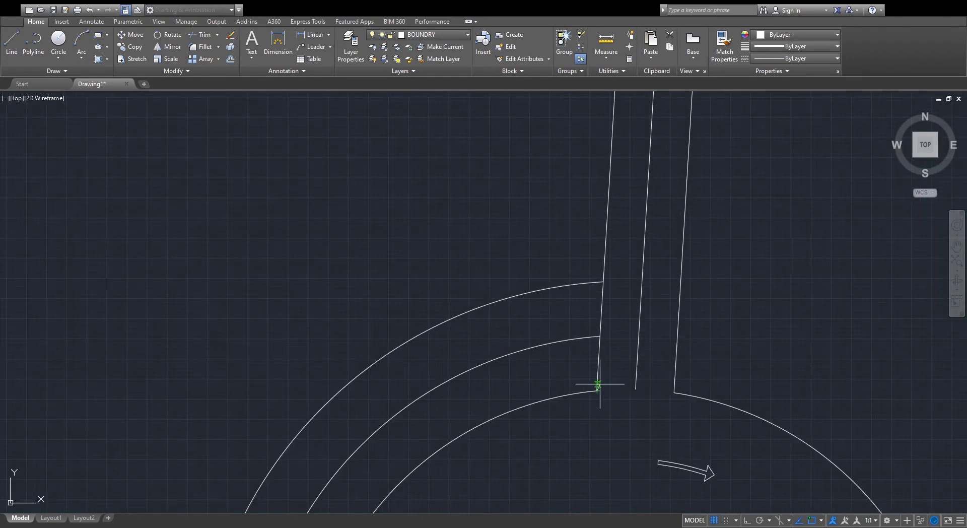
click(603, 281)
key(space)
scroll(603, 281, down, 4)
scroll(579, 317, up, 5)
click(637, 267)
scroll(646, 244, down, 5)
key(Escape)
- Delete the two offset arcs northwest of the roundabout
scroll(582, 294, up, 5)
click(589, 274)
click(533, 210)
key(Delete)
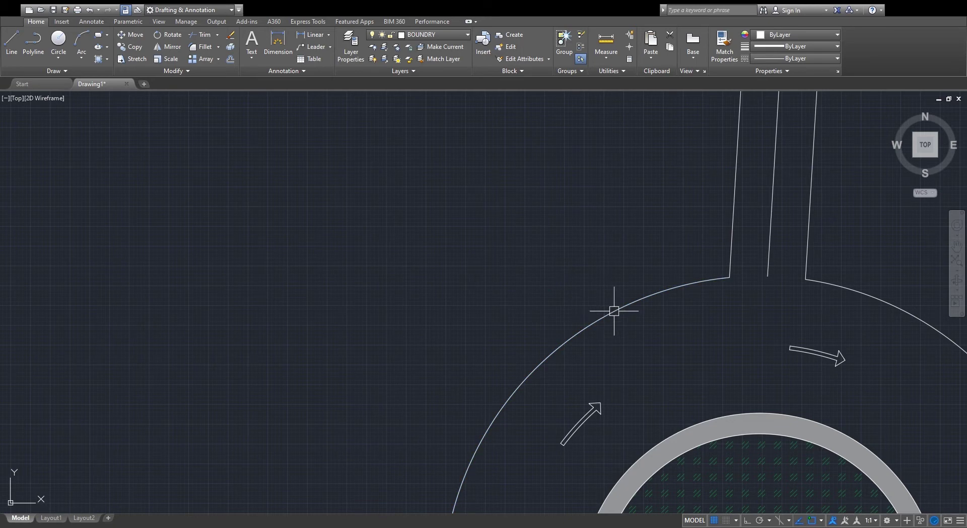
key(l)
key(space)
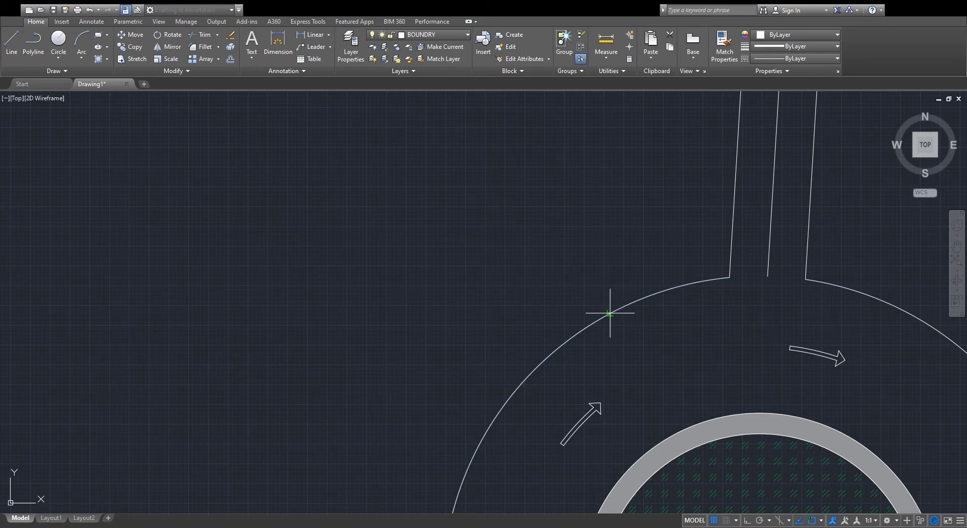
key(Escape)
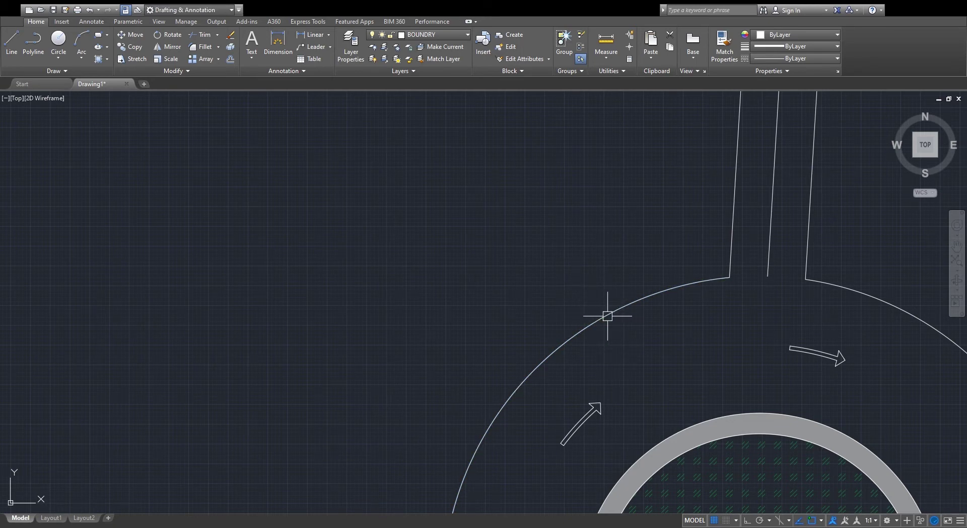
click(606, 312)
scroll(609, 292, down, 5)
scroll(586, 298, up, 3)
key(Escape)
scroll(586, 322, down, 4)
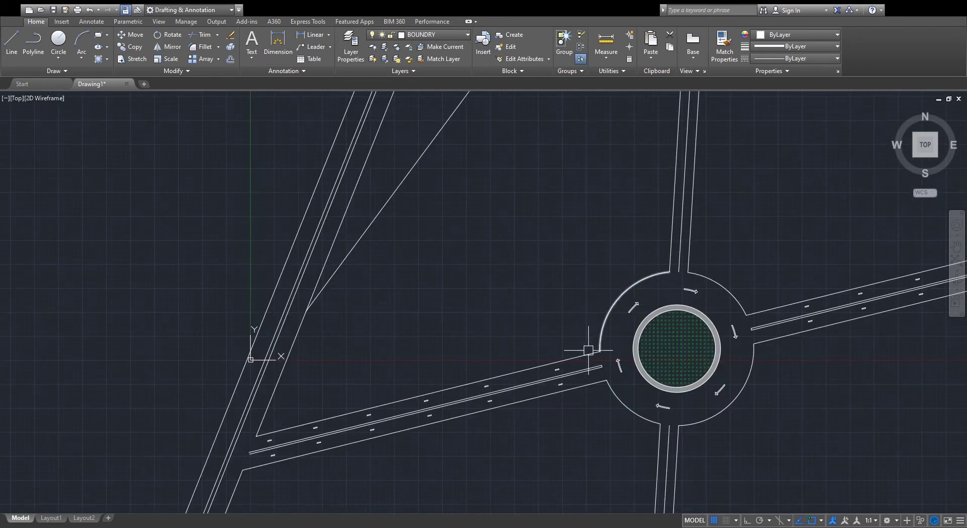
- Offset the roundabout's four outer arcs outward by the same narrow spacing to form a surrounding strip
scroll(623, 287, up, 2)
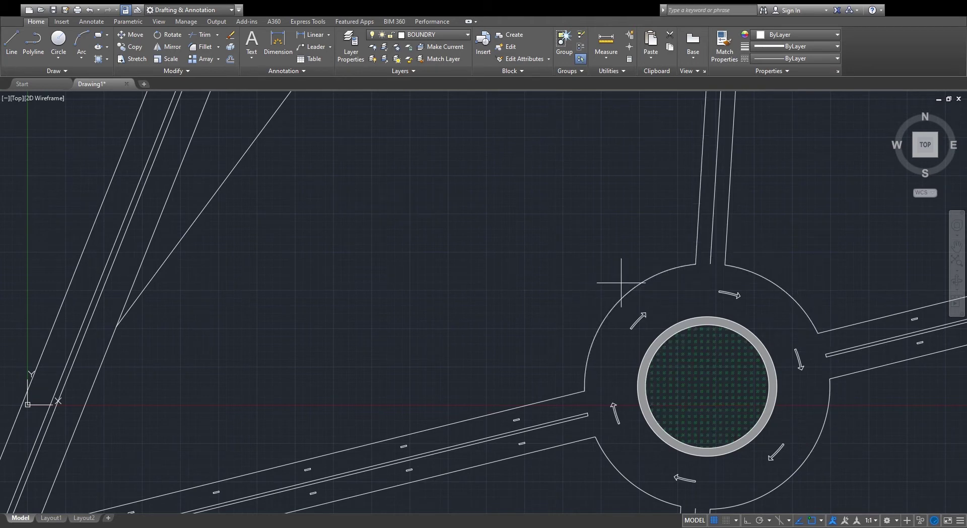
key(Return)
click(643, 287)
click(619, 252)
click(746, 270)
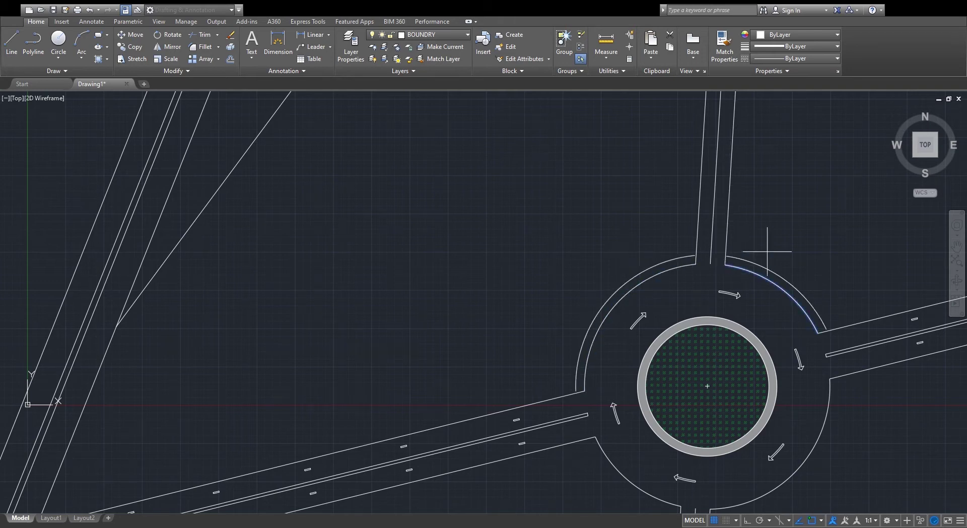
scroll(595, 357, down, 2)
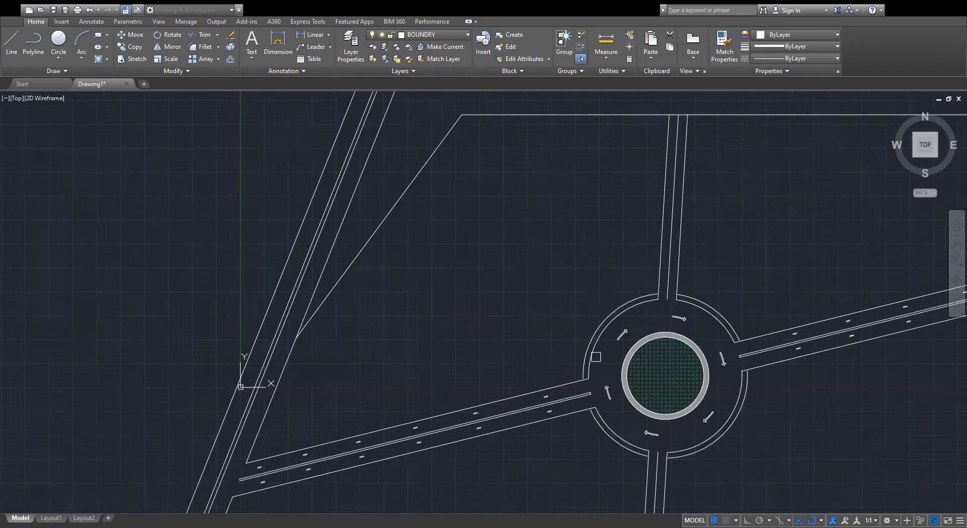
- Extend the southwest offset arc to the western road's lower edge line and the southern road's west edge line
scroll(596, 356, up, 4)
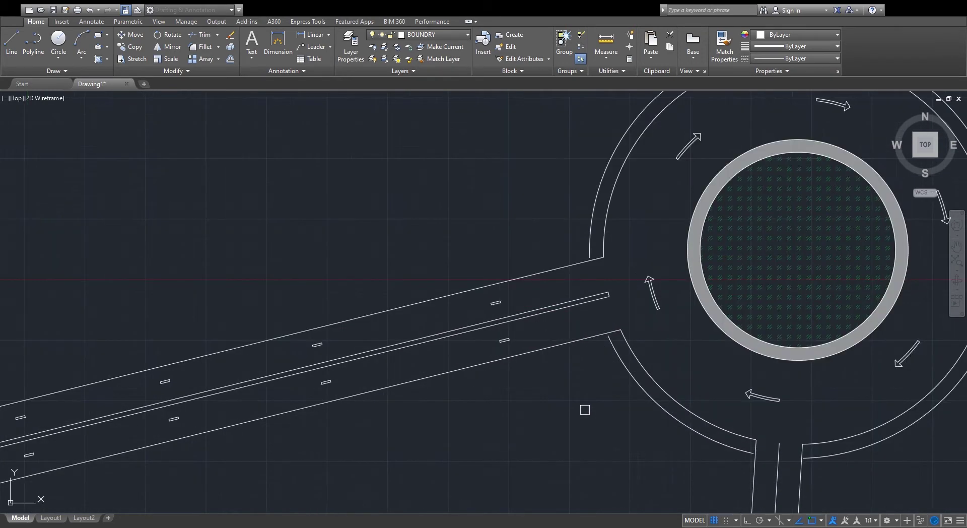
text(ex)
key(Return)
click(619, 361)
click(591, 340)
key(Return)
key(Escape)
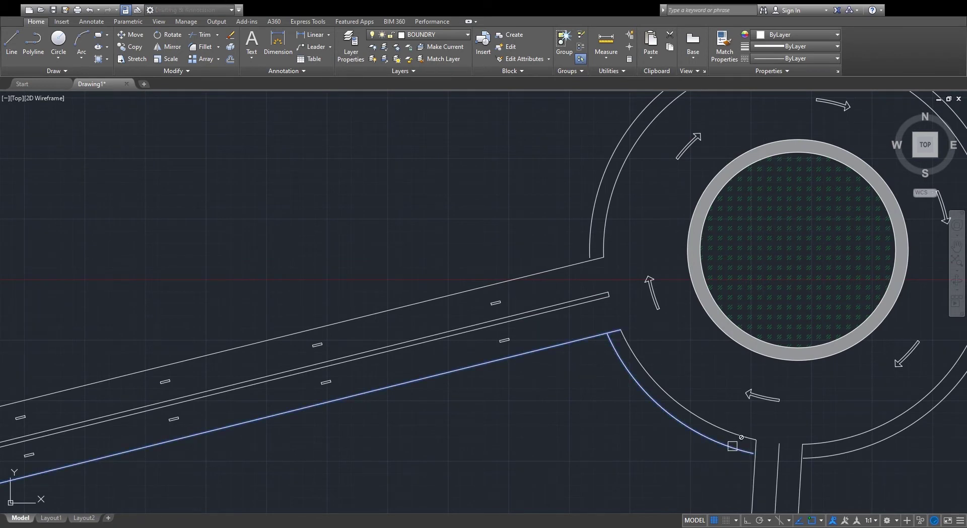
key(Return)
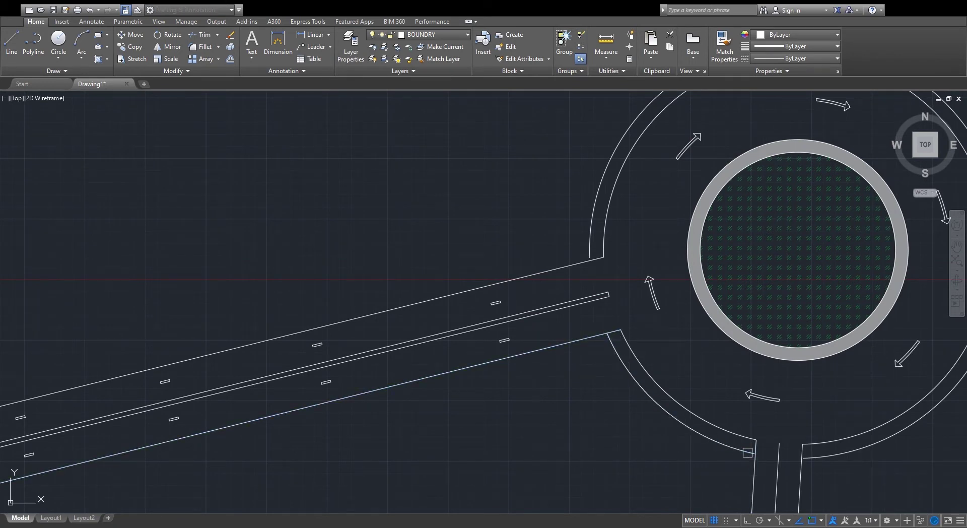
scroll(813, 460, up, 1)
key(Escape)
- Extend the southeast offset arc to the southern road's east edge line and the eastern road's lower edge line
key(Return)
click(808, 455)
click(794, 463)
key(Return)
click(807, 454)
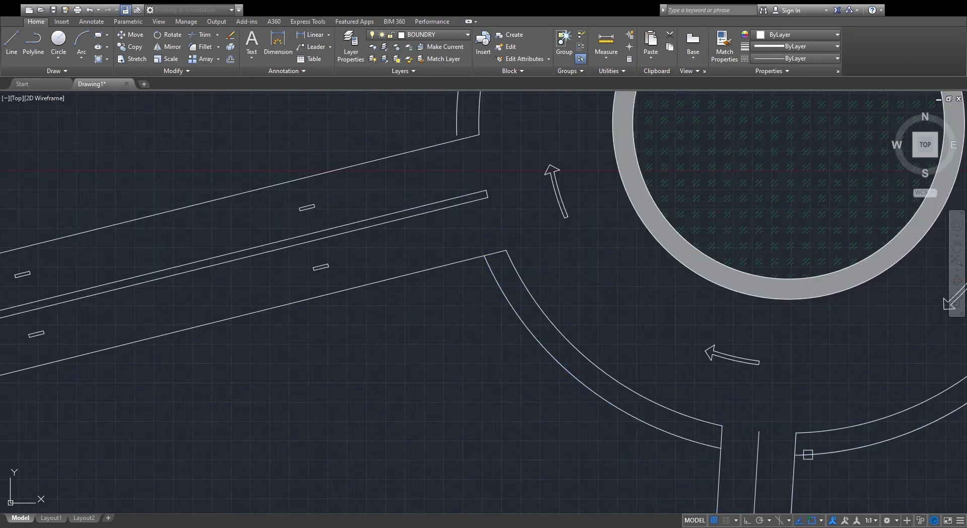
scroll(744, 438, down, 2)
scroll(912, 332, up, 2)
key(Escape)
key(Return)
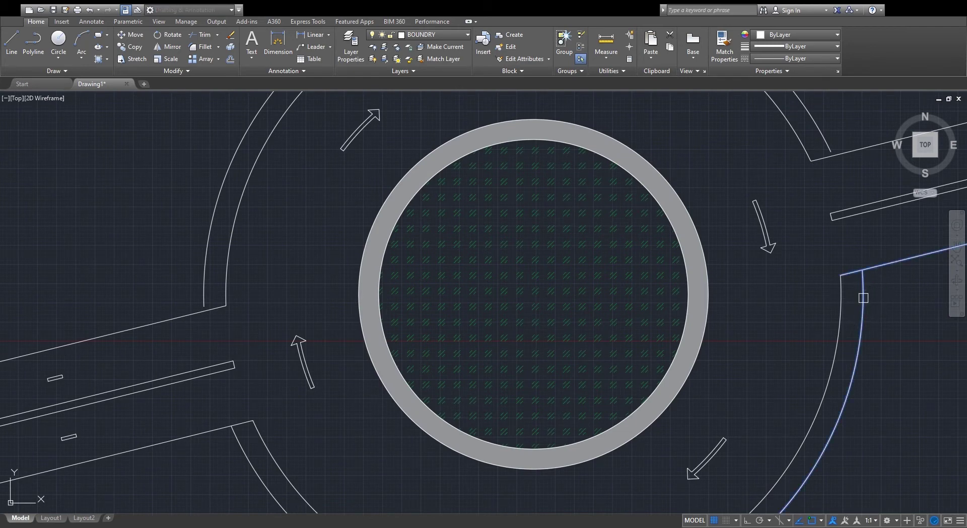
scroll(784, 316, down, 3)
key(Escape)
- Extend the northeast offset arc to the eastern road's upper edge line and the northern road's east edge line
scroll(803, 311, up, 3)
key(Return)
scroll(765, 297, down, 3)
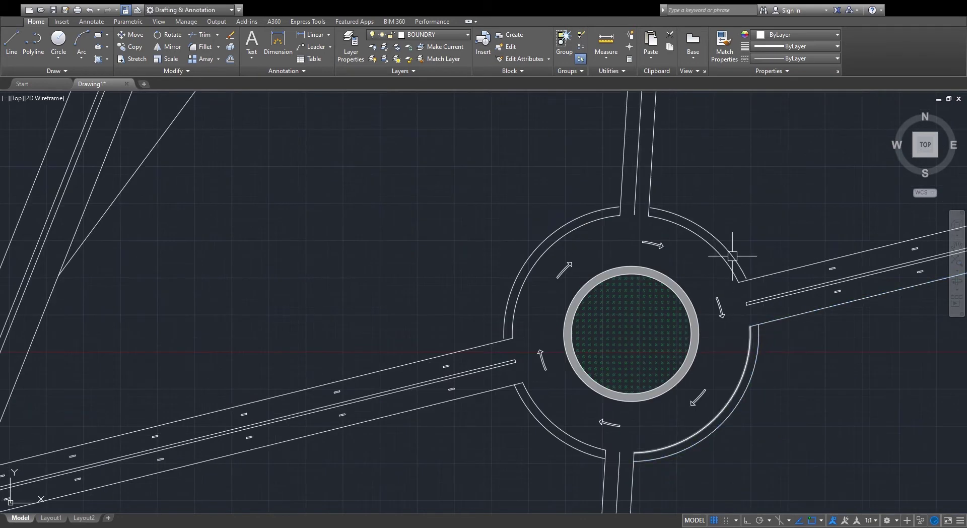
scroll(750, 292, up, 3)
key(Escape)
key(Return)
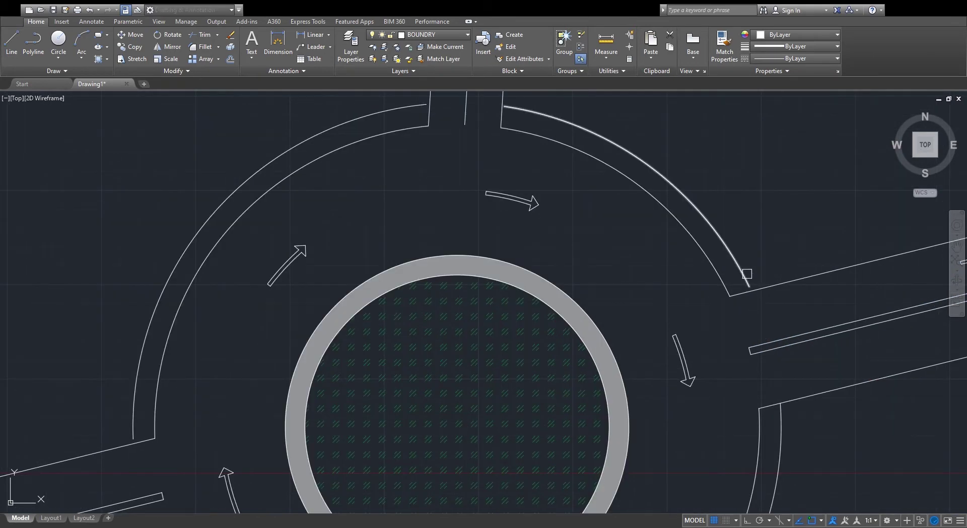
scroll(747, 287, down, 3)
scroll(682, 248, up, 4)
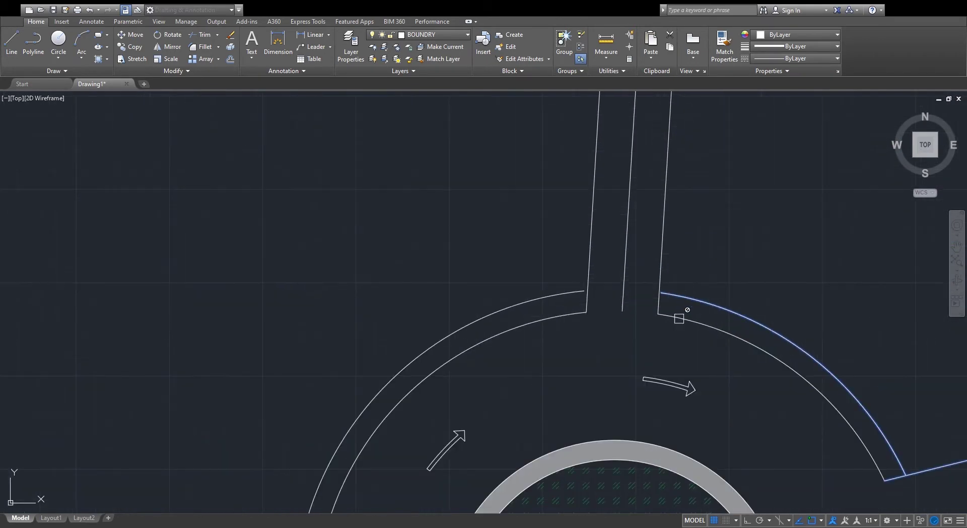
key(Escape)
key(Return)
click(669, 295)
click(661, 288)
key(Return)
- Extend the northwest offset arc to the northern road's west edge line and the western road's upper edge line
key(Return)
click(554, 294)
click(587, 282)
scroll(609, 278, down, 4)
key(Escape)
scroll(554, 346, up, 8)
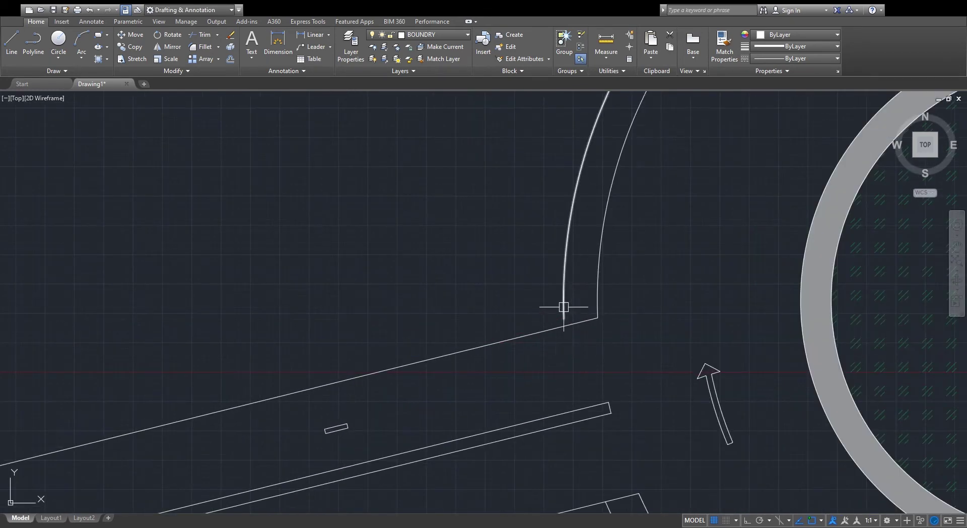
key(Return)
click(561, 305)
click(572, 321)
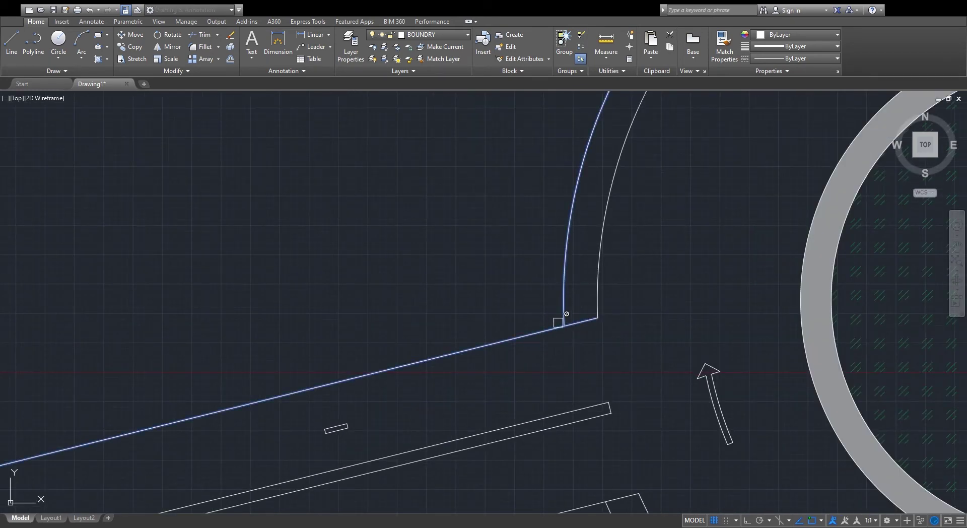
click(558, 322)
scroll(558, 323, down, 8)
scroll(565, 296, up, 8)
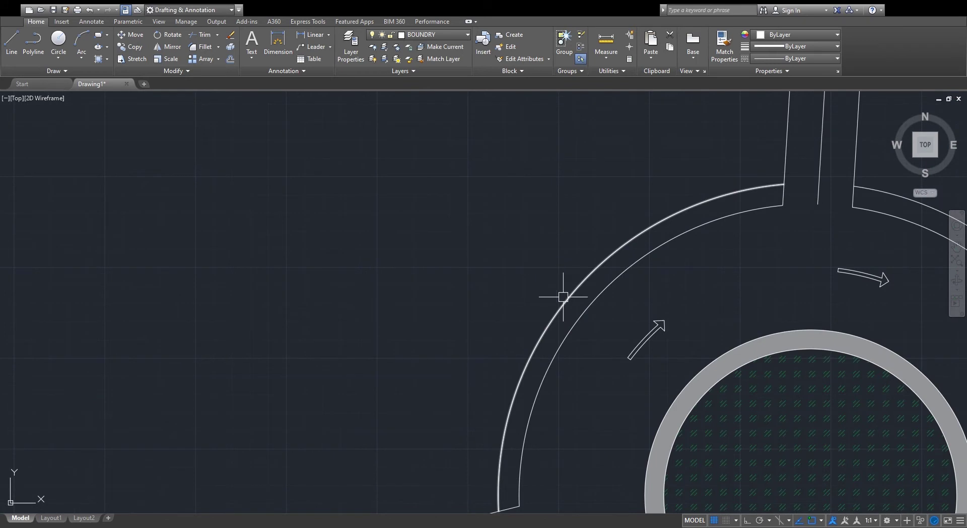
scroll(562, 297, down, 4)
key(Escape)
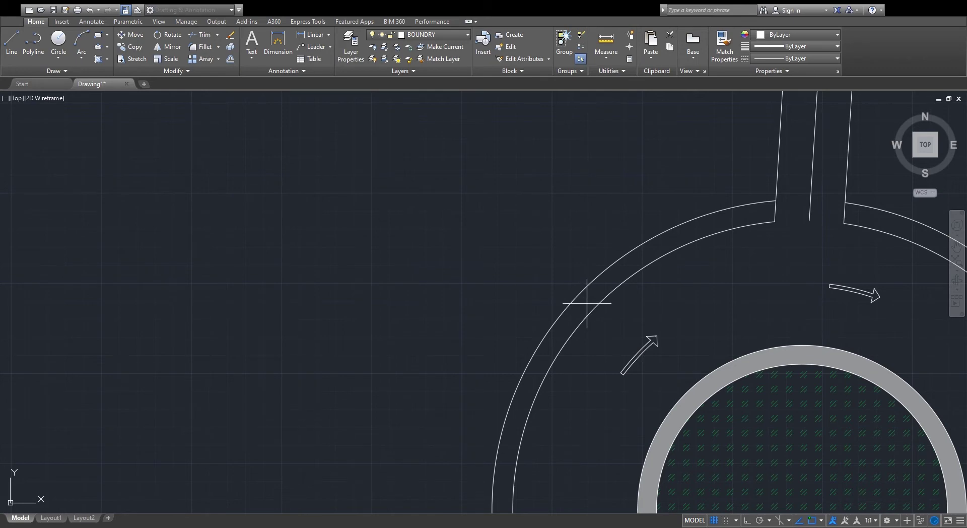
- Offset the four strip arcs around the roundabout outward by one equal plot depth
scroll(586, 303, down, 2)
scroll(610, 287, up, 1)
scroll(599, 280, down, 5)
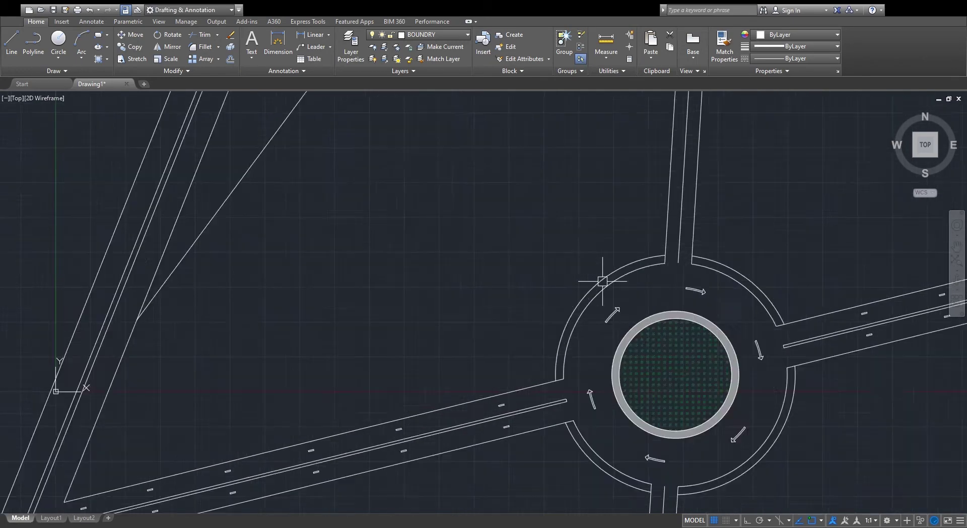
scroll(602, 280, up, 4)
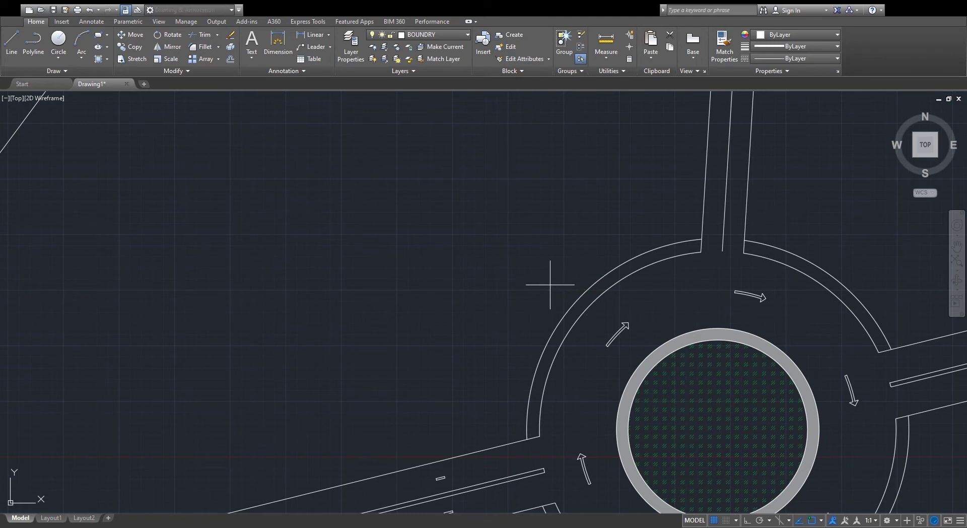
key(Return)
click(582, 297)
click(519, 284)
click(789, 252)
click(802, 205)
scroll(803, 205, down, 5)
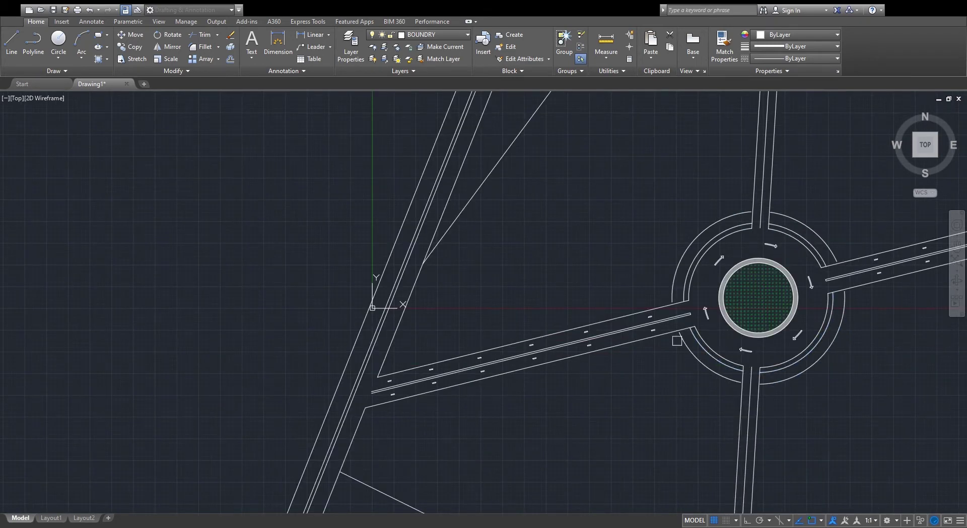
scroll(710, 232, up, 4)
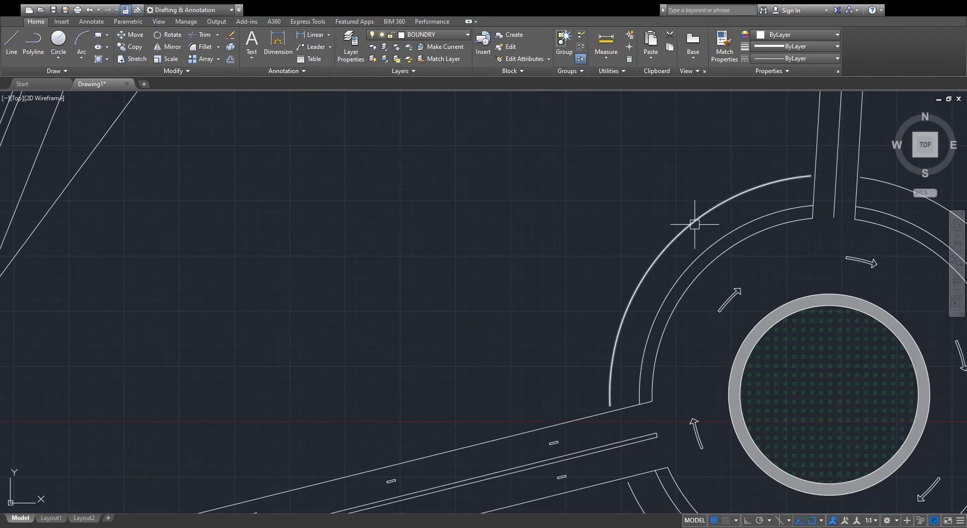
- Offset the four new outer arcs outward again at the same spacing to form a second plot row
scroll(670, 222, down, 5)
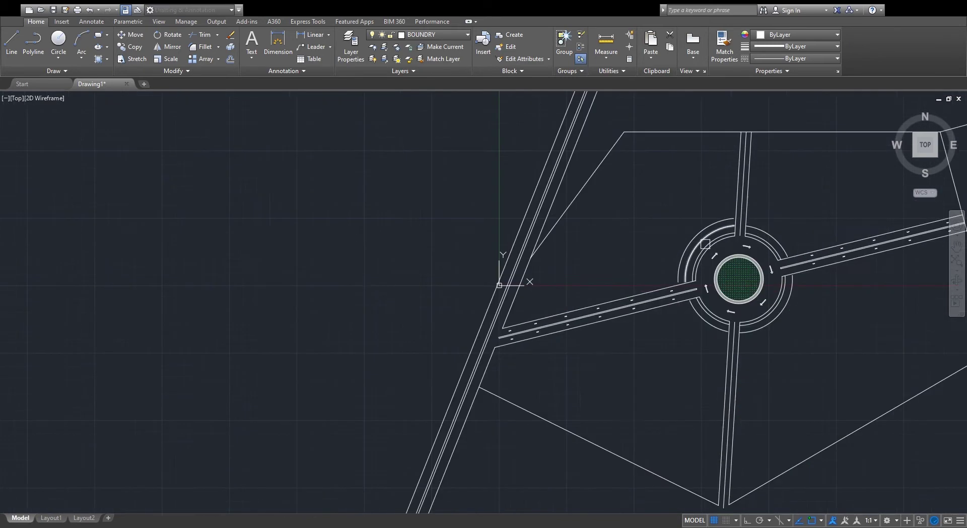
scroll(750, 237, up, 3)
click(785, 257)
click(808, 402)
click(841, 400)
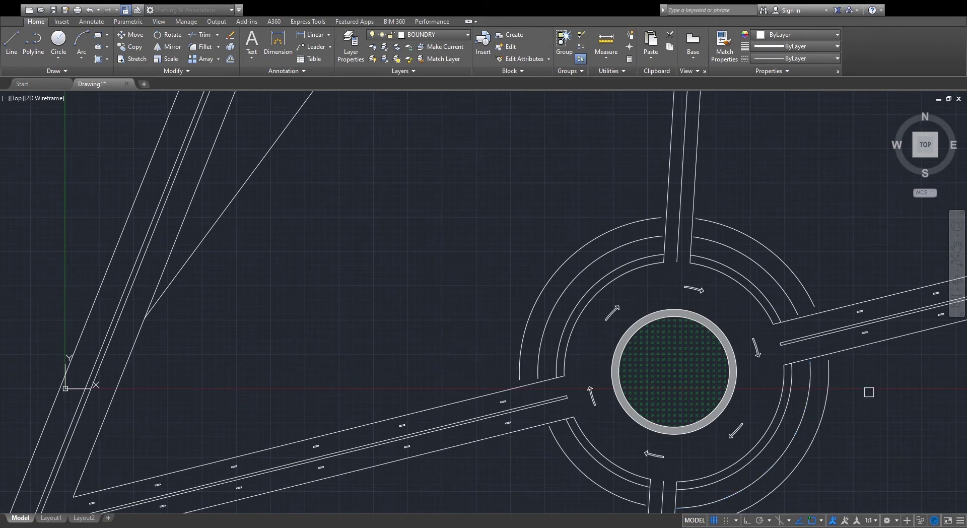
scroll(783, 339, down, 4)
scroll(710, 420, up, 4)
- Extend the lower end of the outermost northwest arc to the western road's upper edge line
scroll(688, 334, up, 5)
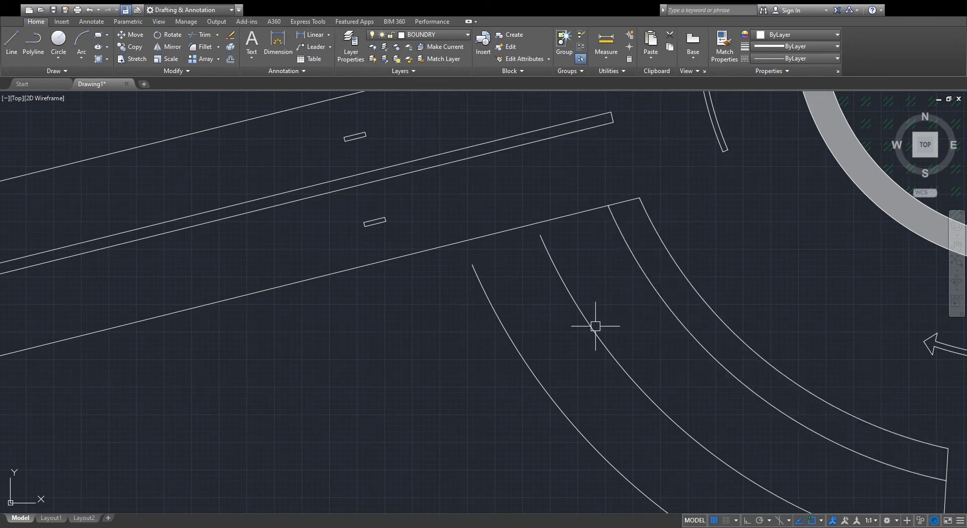
scroll(571, 259, down, 2)
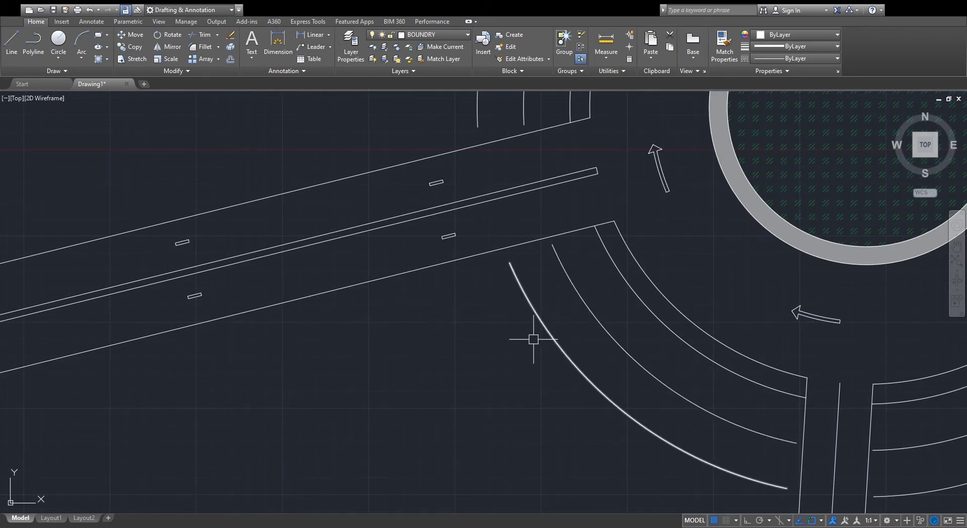
scroll(535, 341, down, 5)
scroll(594, 332, up, 5)
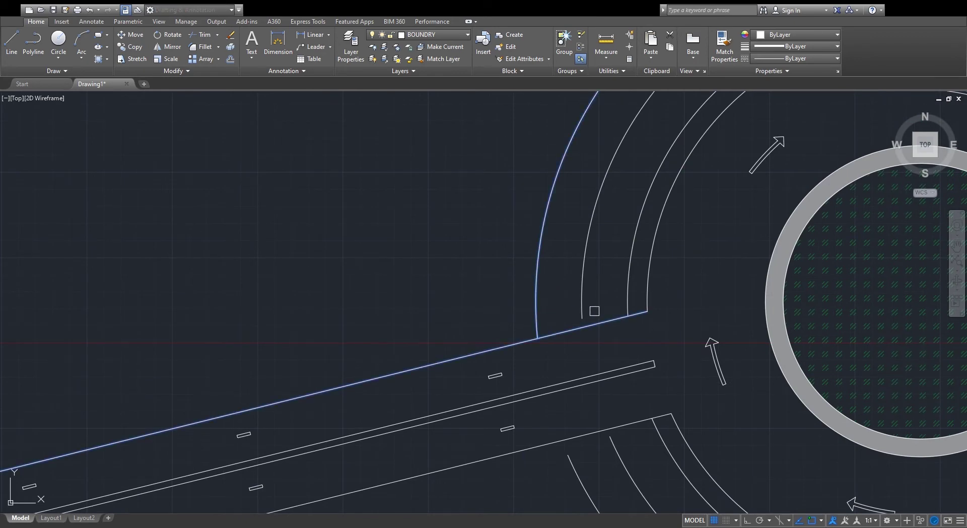
scroll(689, 204, down, 4)
scroll(680, 186, up, 6)
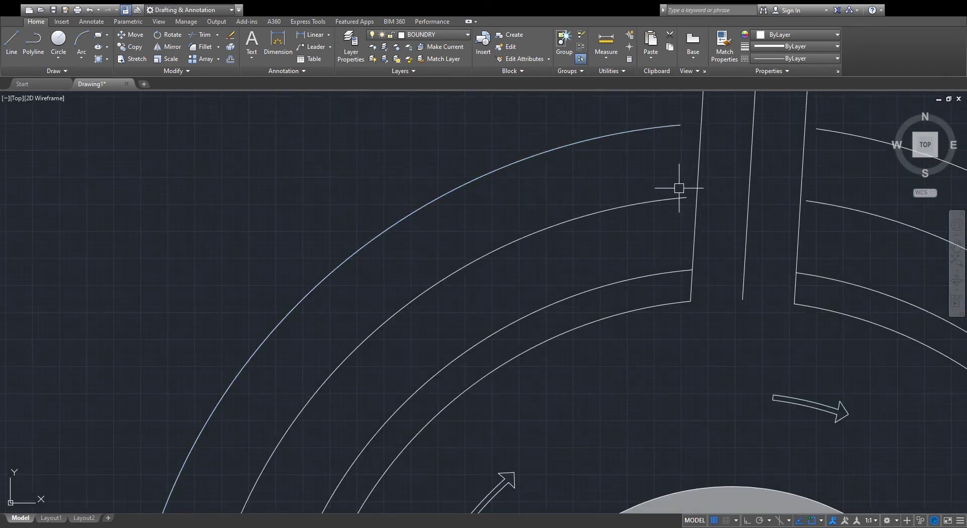
- Extend the upper ends of the two outer northwest arcs to the northern road's west edge line
text(ex)
key(Return)
click(667, 173)
click(645, 216)
click(697, 217)
key(Return)
click(663, 200)
key(Escape)
- Draw a line along the northern road's west edge from the narrow strip's outer arc to the outermost northwest arc
middle_drag(692, 205, 647, 256)
scroll(645, 258, up, 2)
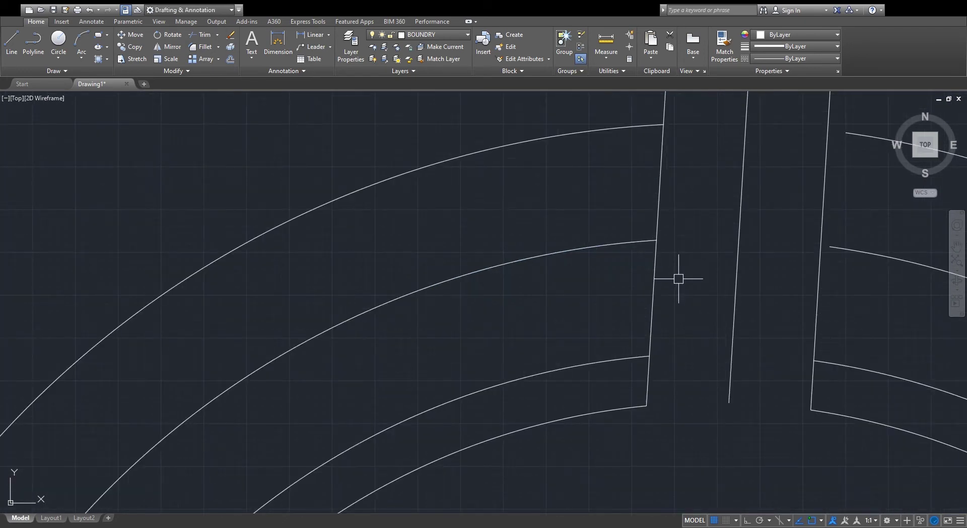
text(l)
key(Return)
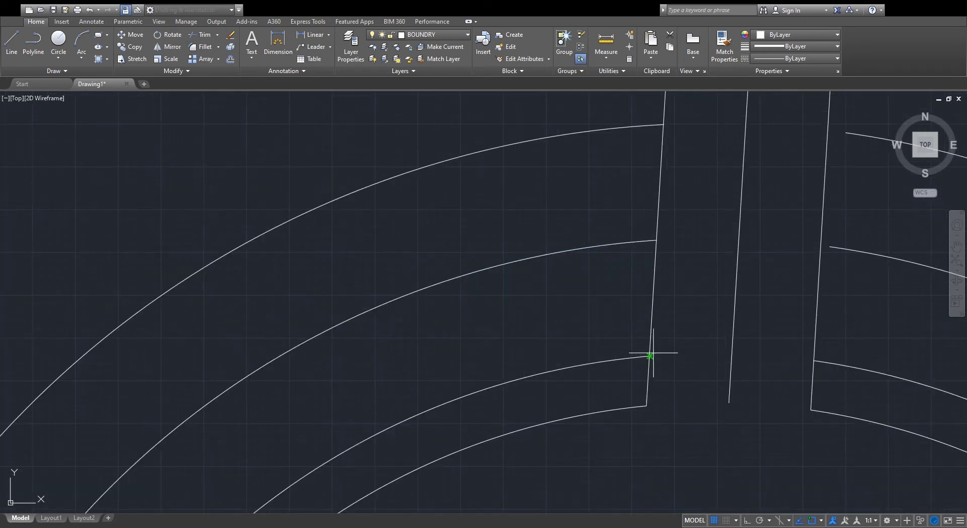
click(650, 355)
click(662, 124)
key(Return)
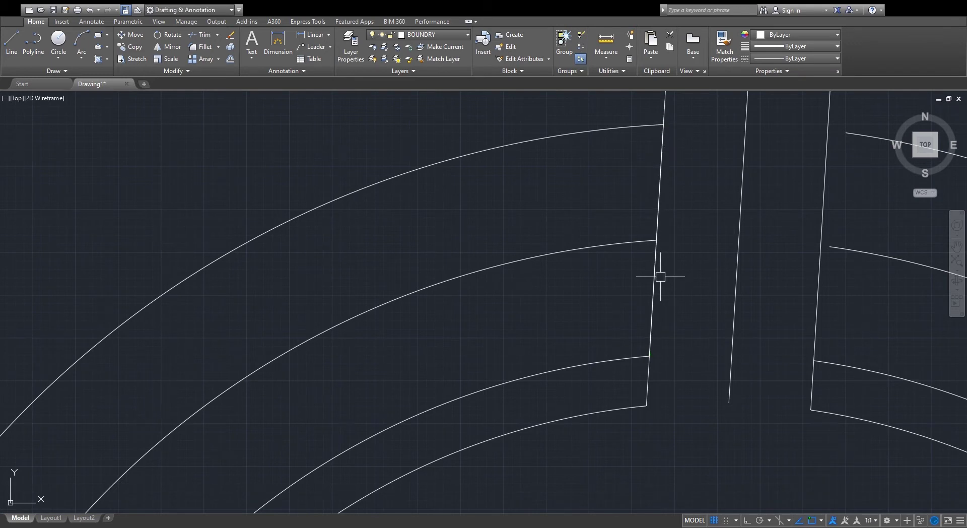
- Array the road-edge line along the middle northwest arc at 35' spacing to divide both rows into plots
text(div)
key(Return)
click(652, 282)
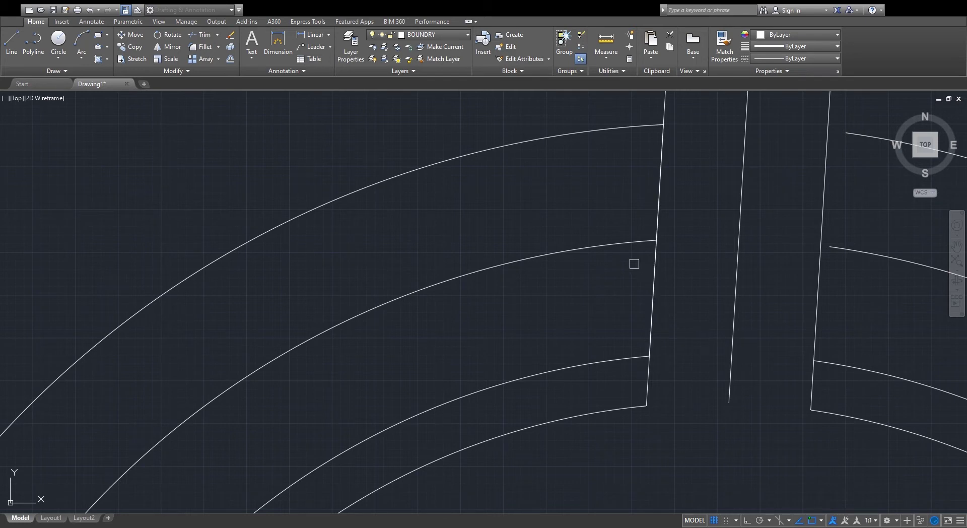
click(621, 243)
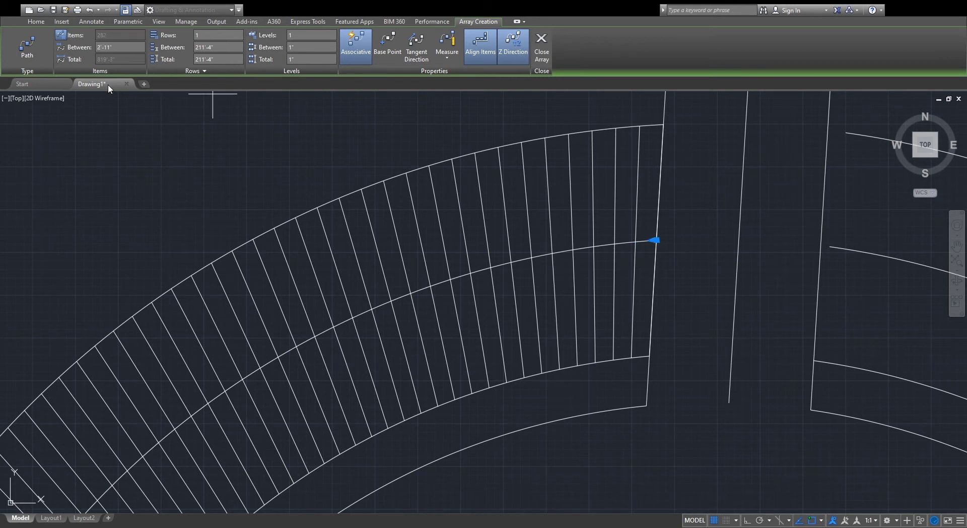
click(119, 46)
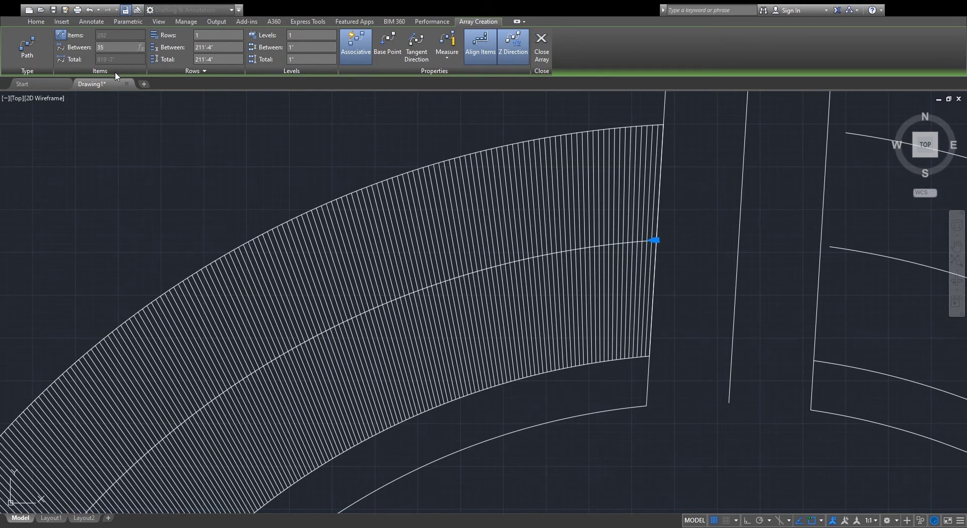
key(Return)
key(Return)
- Examine the plot dividers across the northwest rows, especially at the northern and western road ends
scroll(478, 188, down, 3)
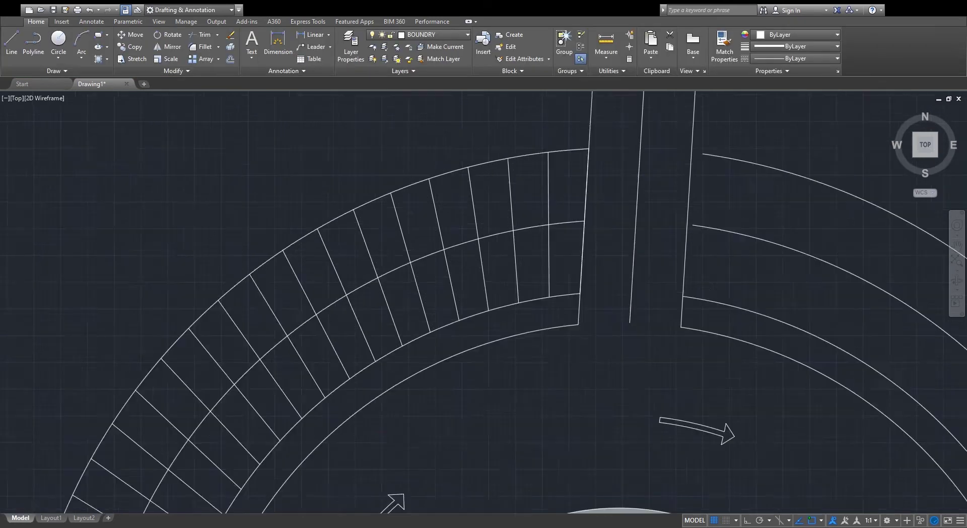
scroll(354, 395, up, 1)
scroll(443, 231, down, 3)
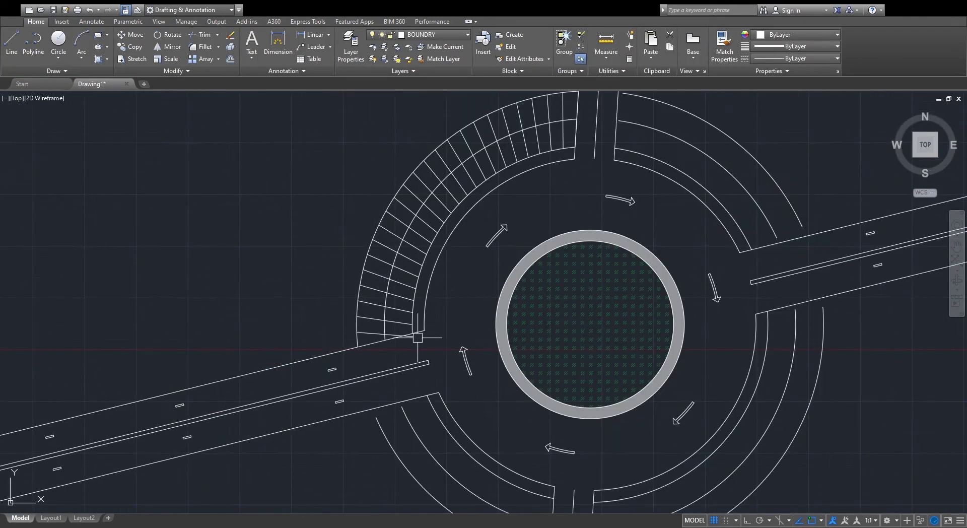
scroll(548, 201, up, 3)
scroll(587, 209, down, 4)
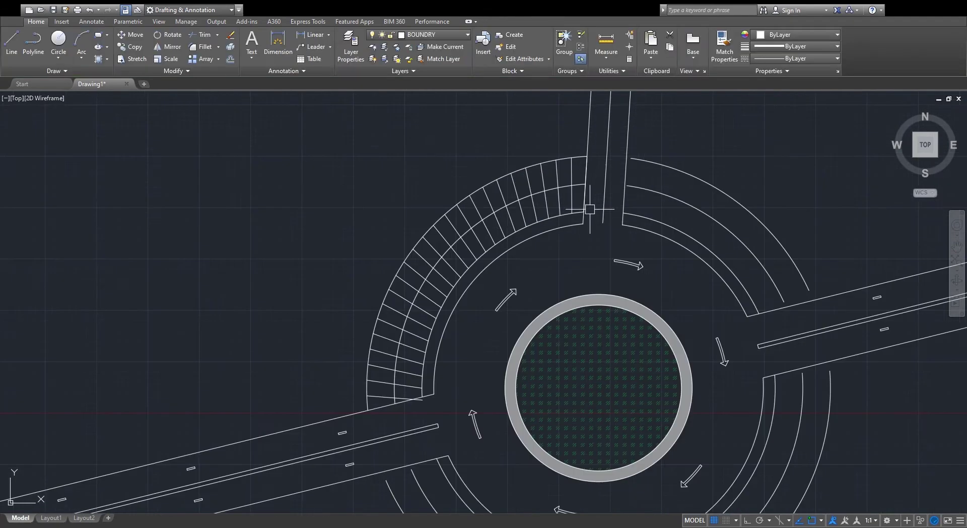
scroll(572, 167, up, 5)
scroll(587, 210, down, 4)
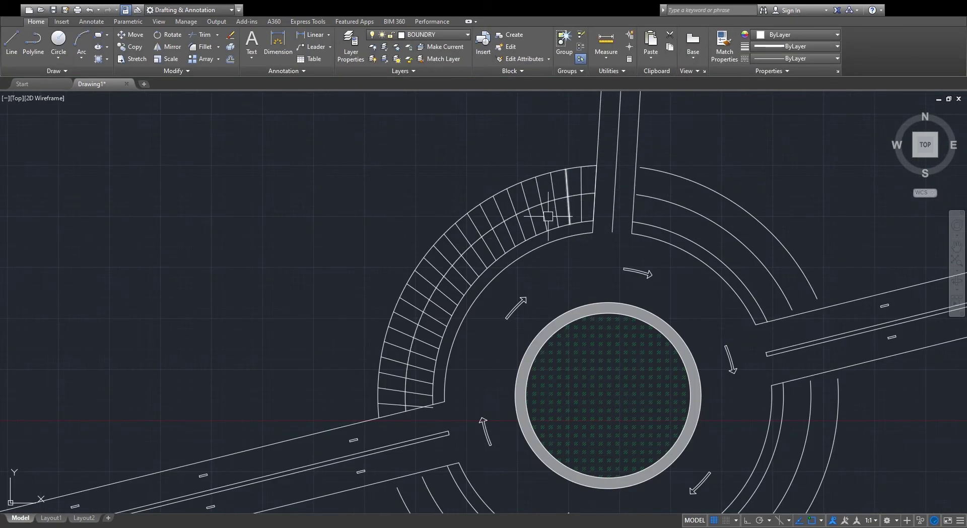
scroll(434, 388, up, 5)
click(388, 425)
key(Escape)
scroll(398, 392, down, 5)
scroll(403, 393, up, 5)
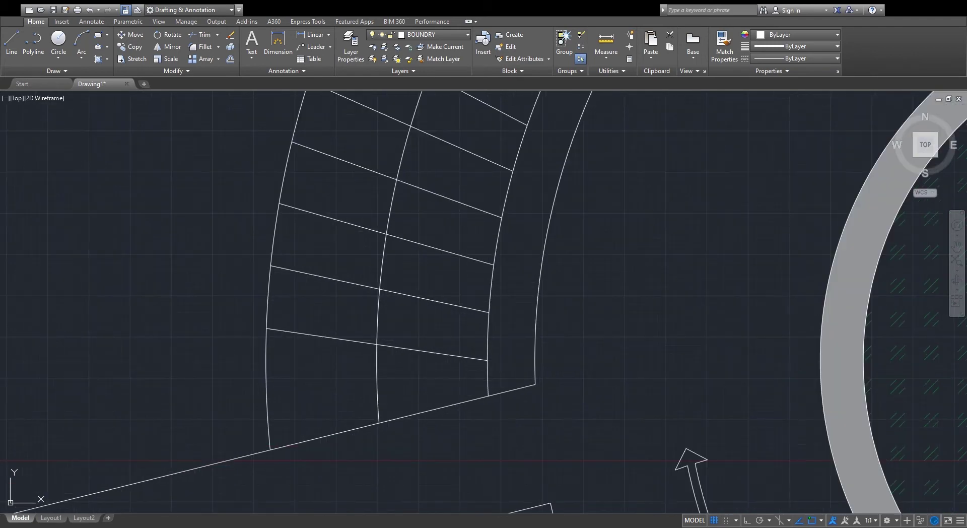
scroll(442, 349, down, 4)
scroll(442, 349, up, 4)
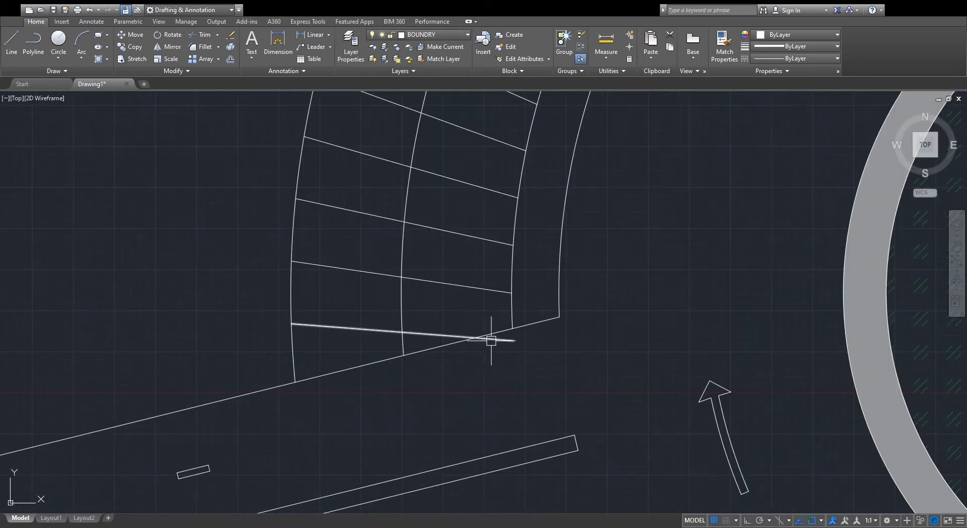
- Trim the lowest plot divider back to the middle arc and delete the leftover stub crossing the western road edge
text(tr)
key(Return)
click(420, 334)
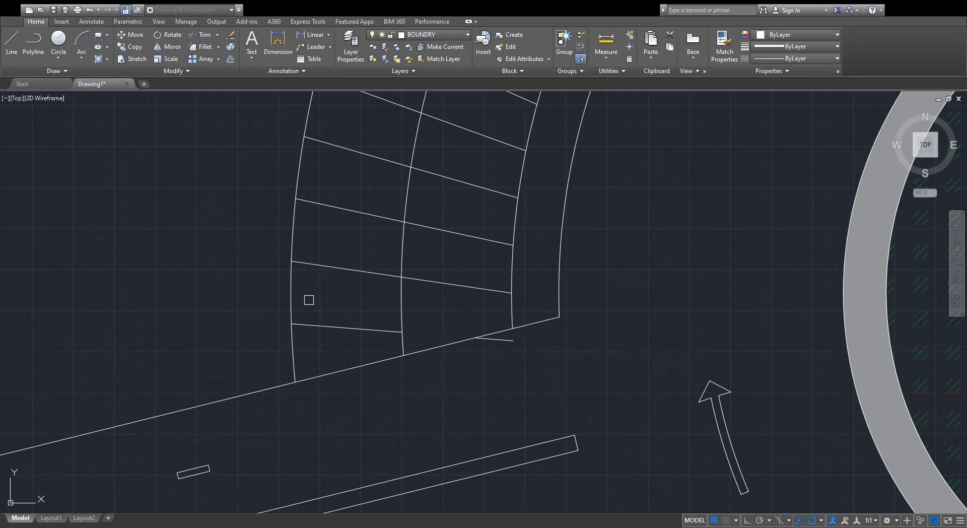
key(Escape)
click(496, 339)
key(Delete)
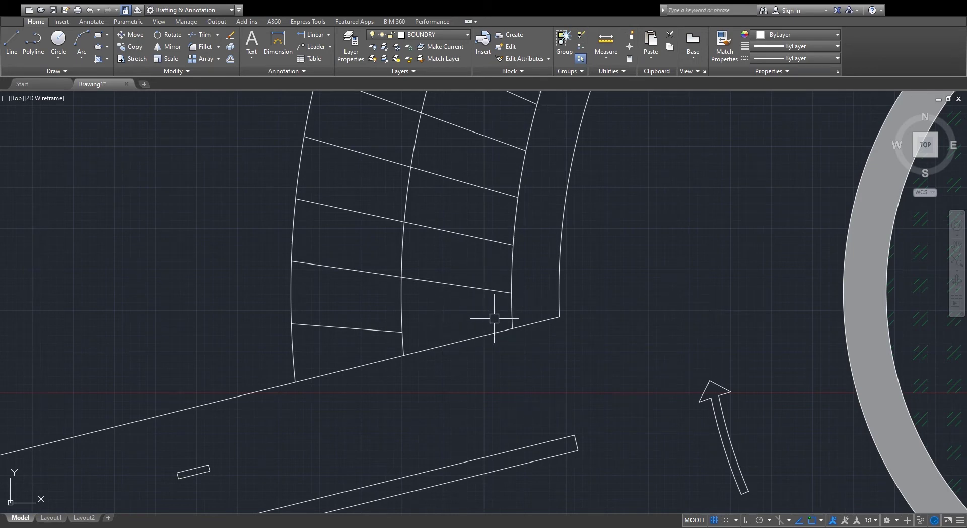
- Offset the outermost northwest arc outward to form a curved street behind the divided plots
scroll(472, 308, down, 2)
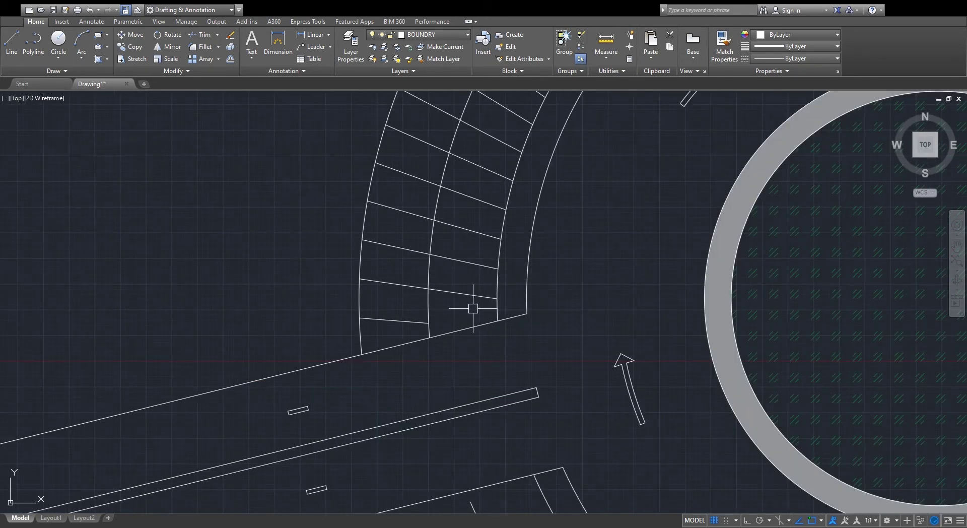
scroll(429, 311, up, 3)
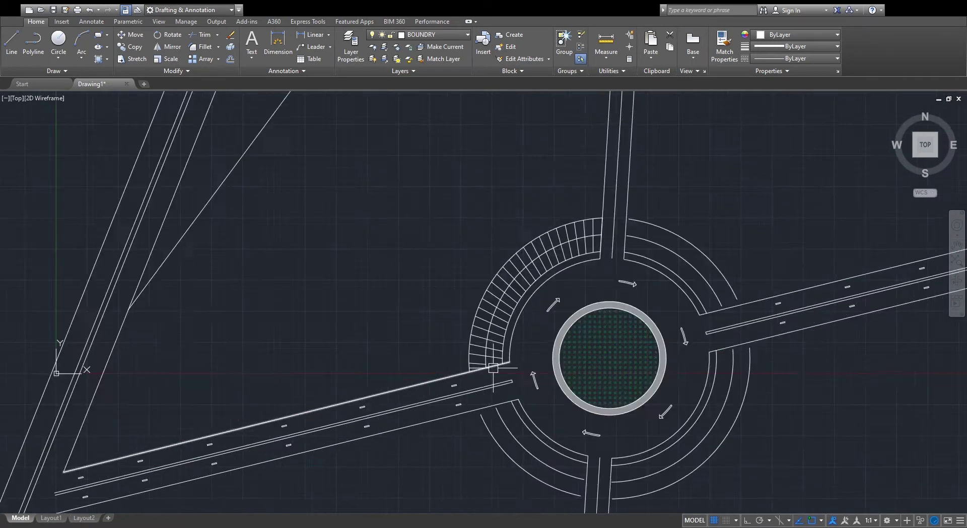
scroll(496, 347, up, 5)
key(space)
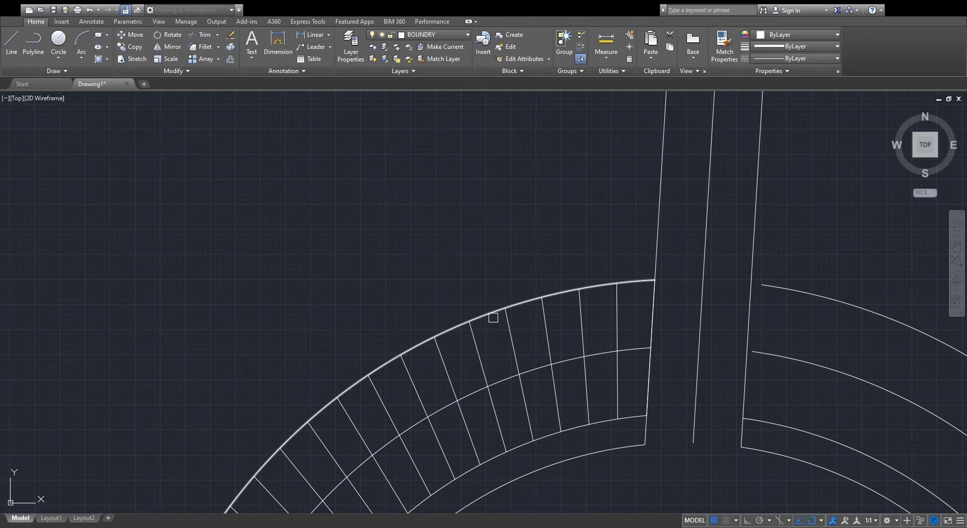
scroll(487, 277, down, 4)
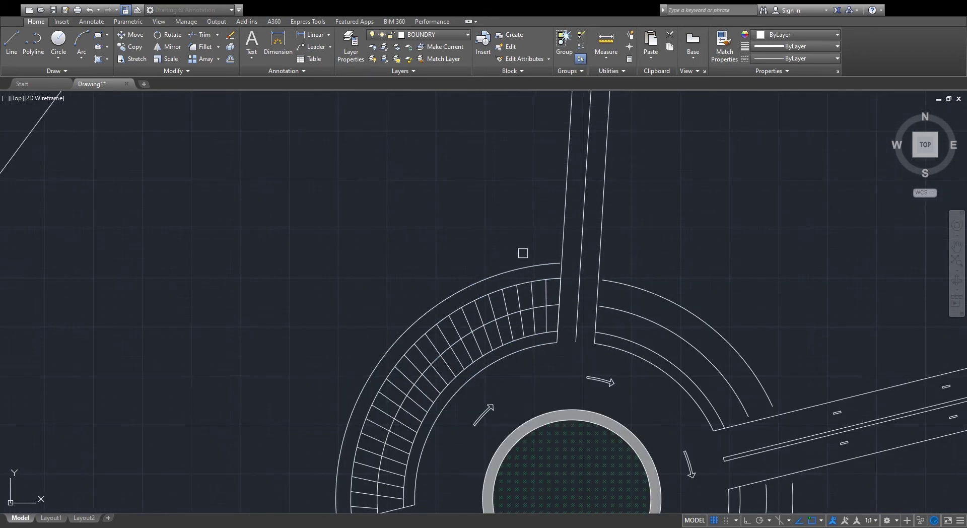
- Extend the street's outer arc to the northern and western road edges and trim those edges across the street openings
scroll(557, 265, up, 4)
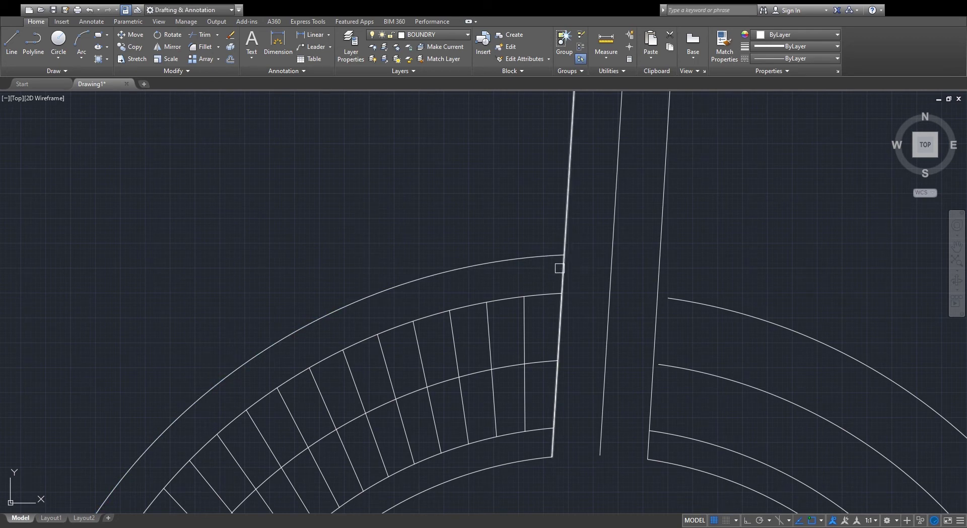
scroll(558, 268, down, 5)
scroll(468, 379, up, 8)
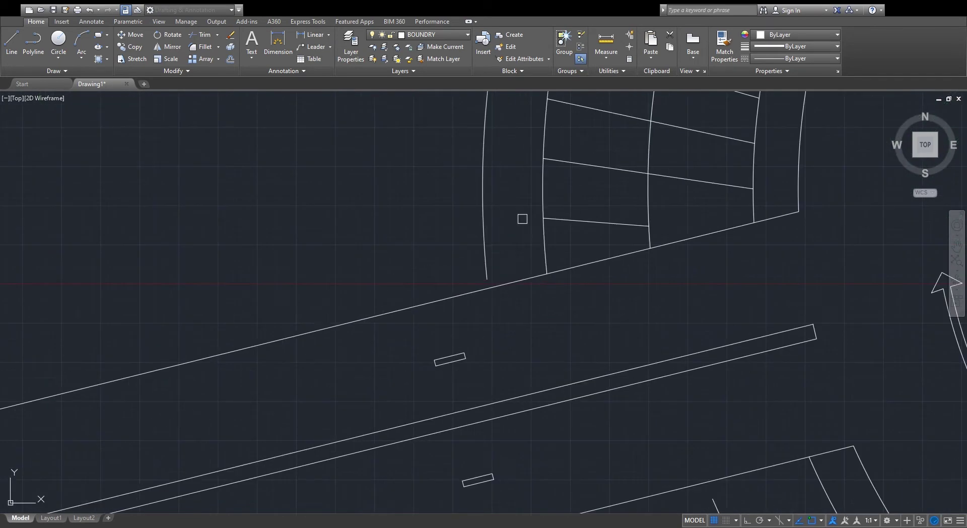
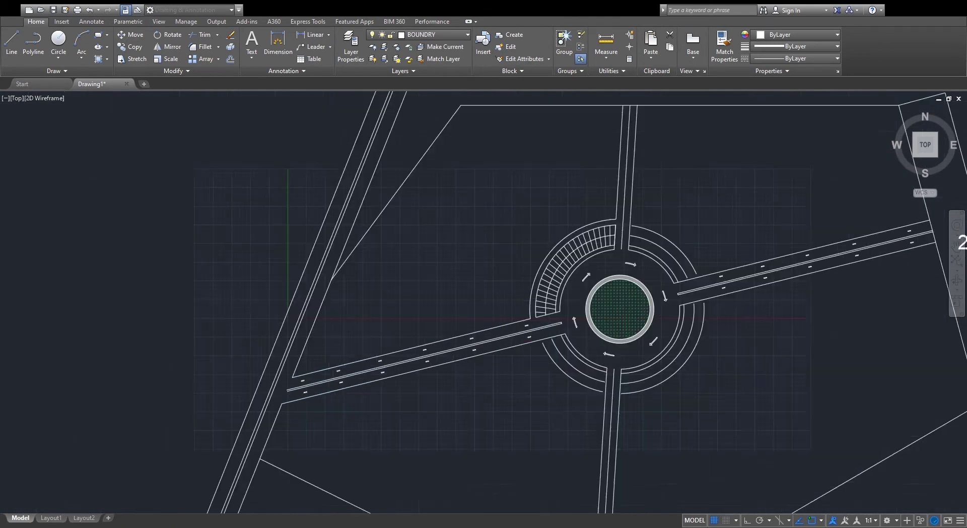
scroll(578, 242, up, 5)
scroll(602, 261, down, 3)
scroll(604, 263, up, 2)
scroll(627, 256, down, 3)
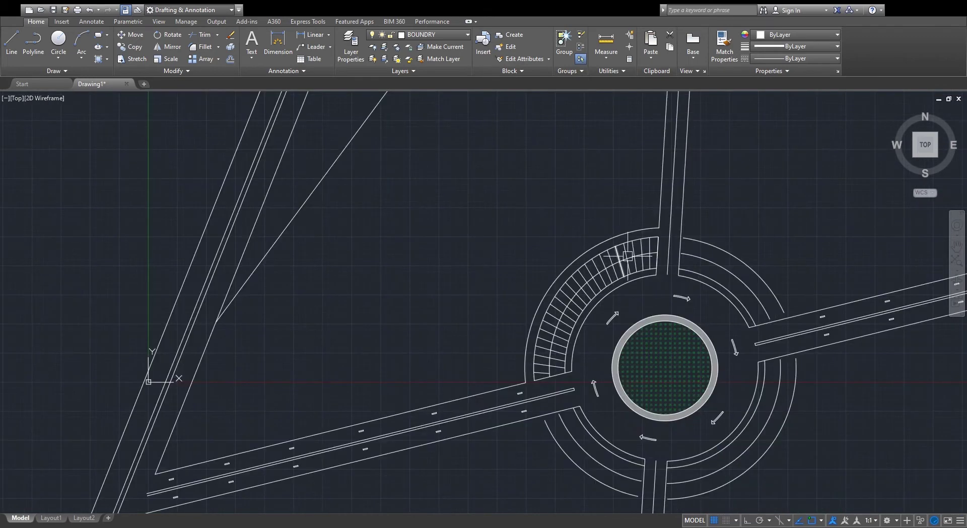
scroll(628, 256, up, 5)
scroll(664, 249, down, 3)
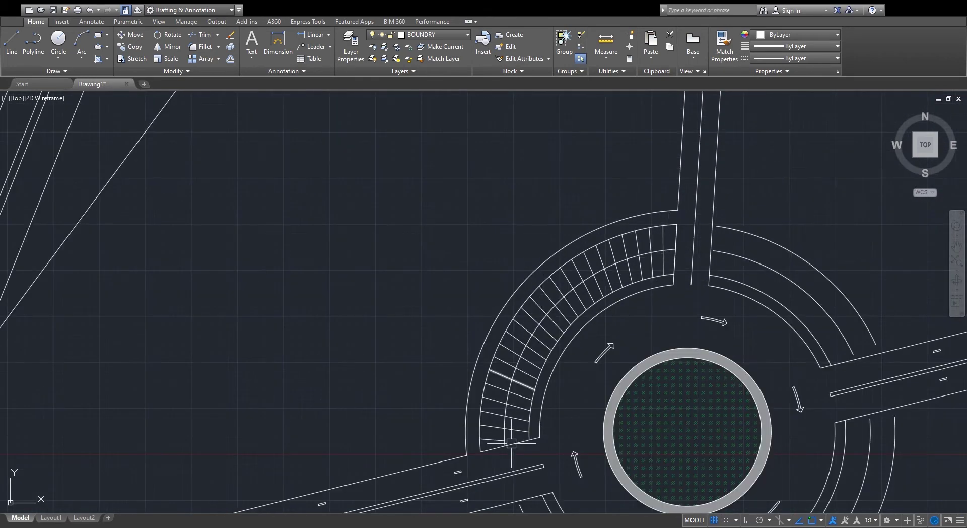
scroll(586, 344, down, 2)
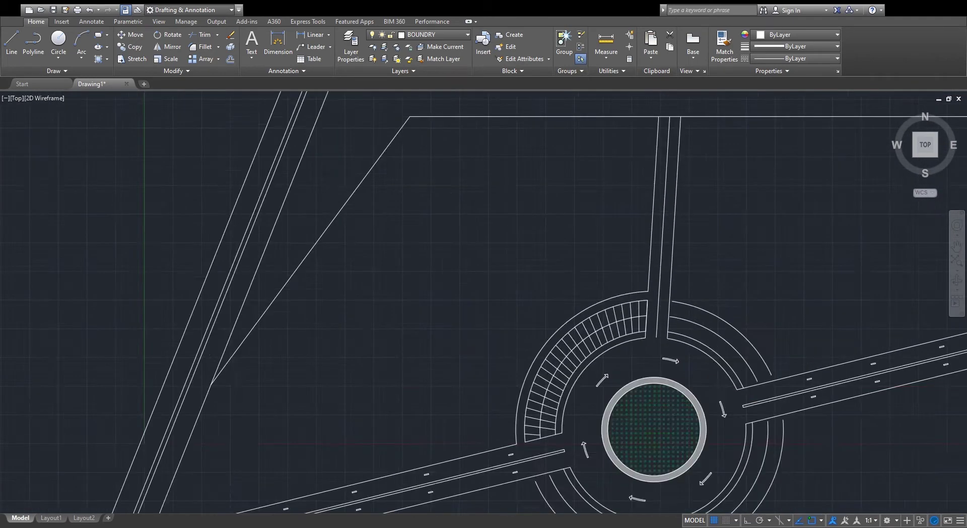
scroll(584, 322, up, 2)
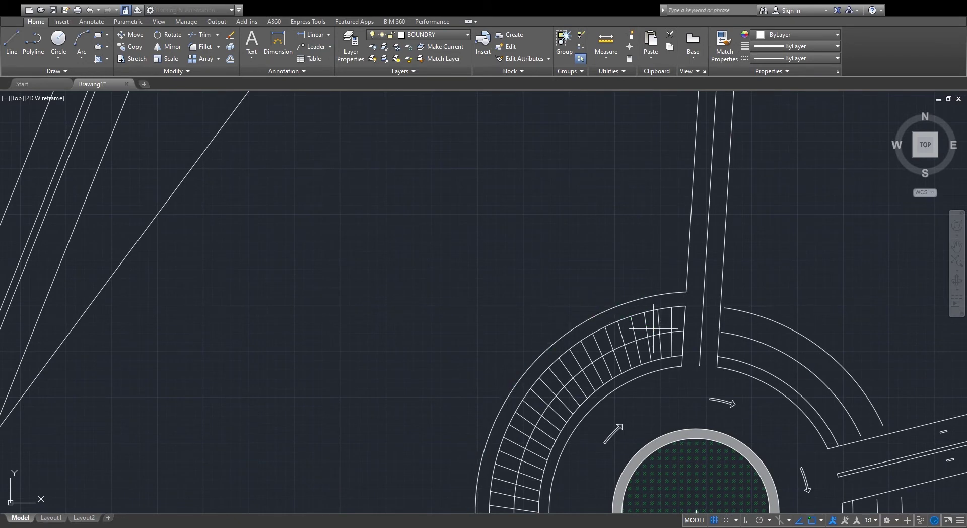
- Check the plot sizes on the reference master plan image before offsetting the next rows
key(Escape)
click(623, 303)
key(Escape)
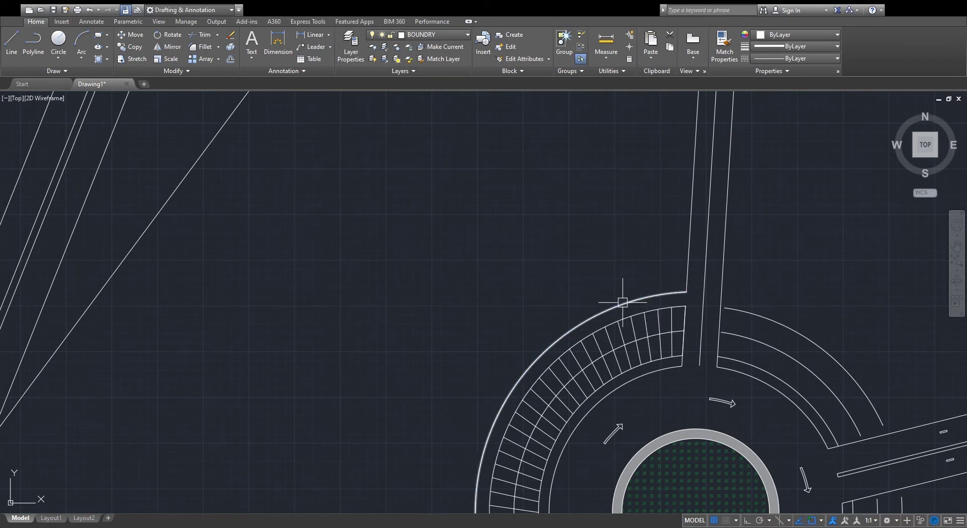
key(space)
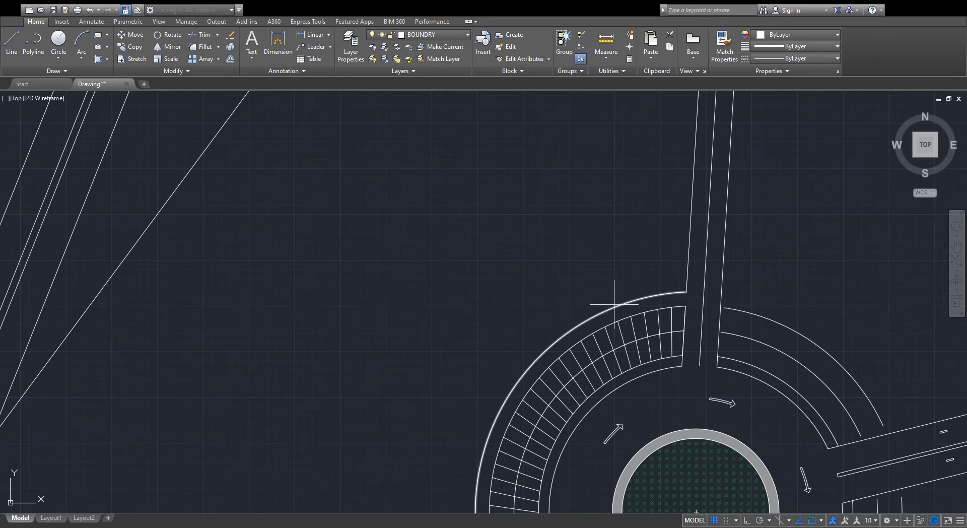
scroll(535, 308, down, 5)
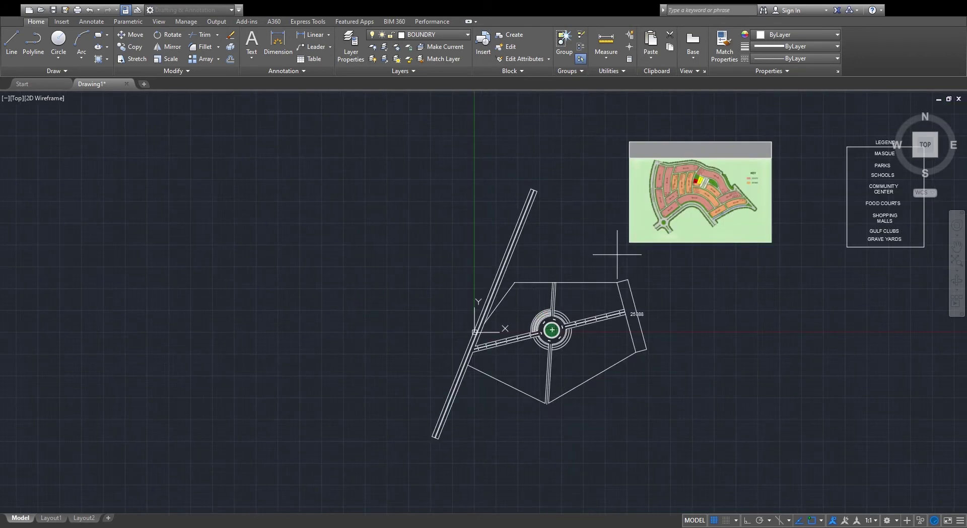
scroll(684, 195, up, 4)
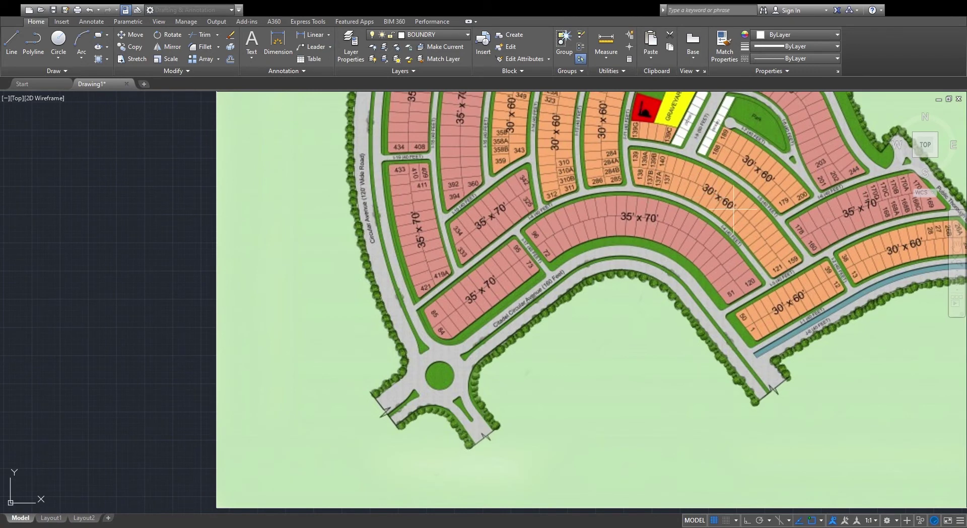
scroll(734, 211, down, 8)
scroll(599, 261, up, 10)
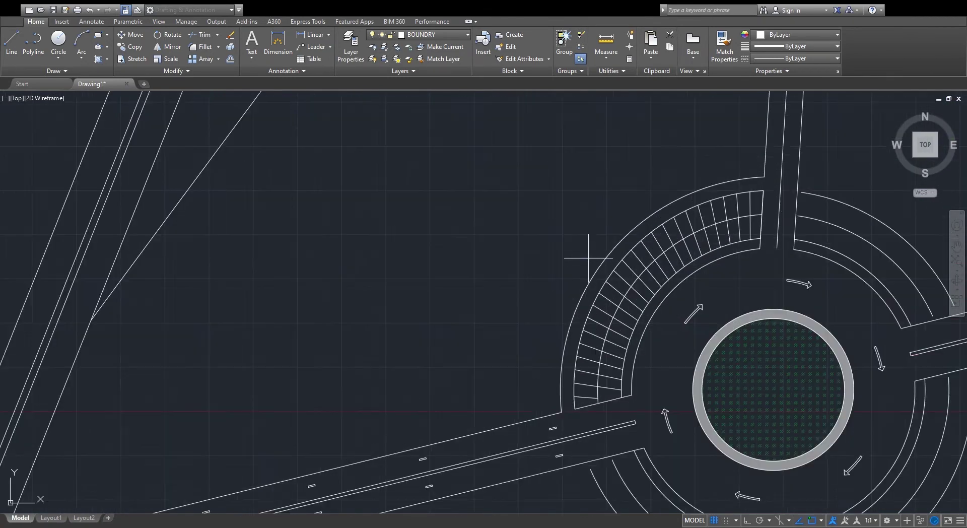
- Offset the street's outer arc outward twice at equal spacing to form two more plot rows in the northwest
key(space)
click(582, 262)
click(539, 251)
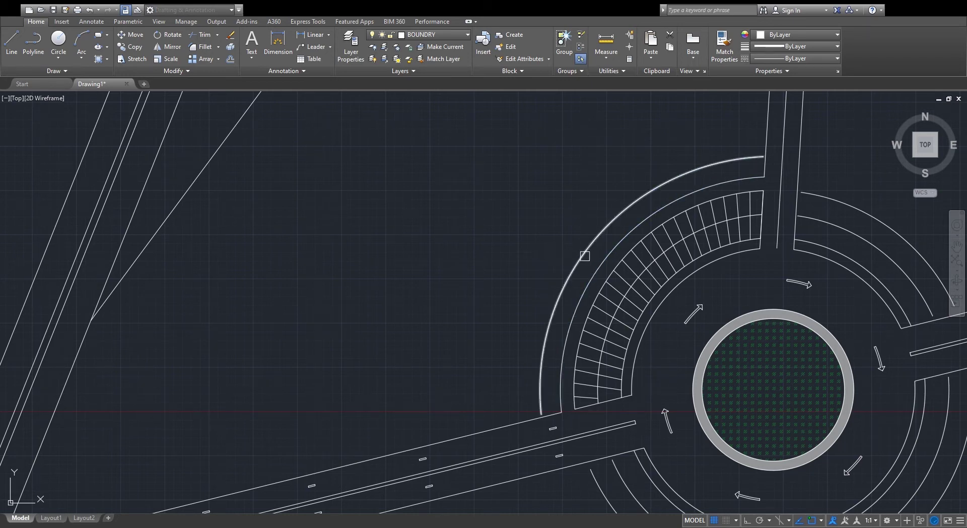
click(581, 258)
click(519, 240)
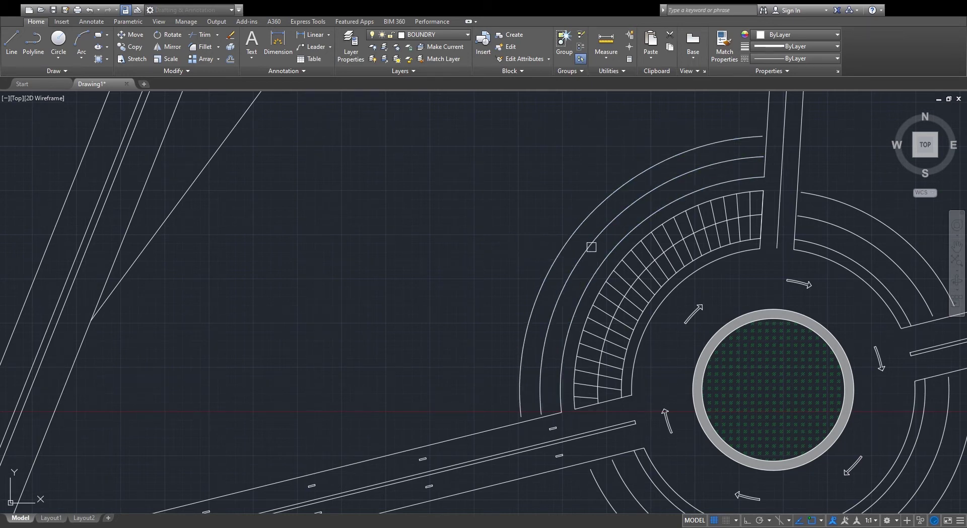
key(Escape)
- Extend the upper ends of the new outer northwest arcs to the northern road's west edge line
scroll(755, 140, up, 2)
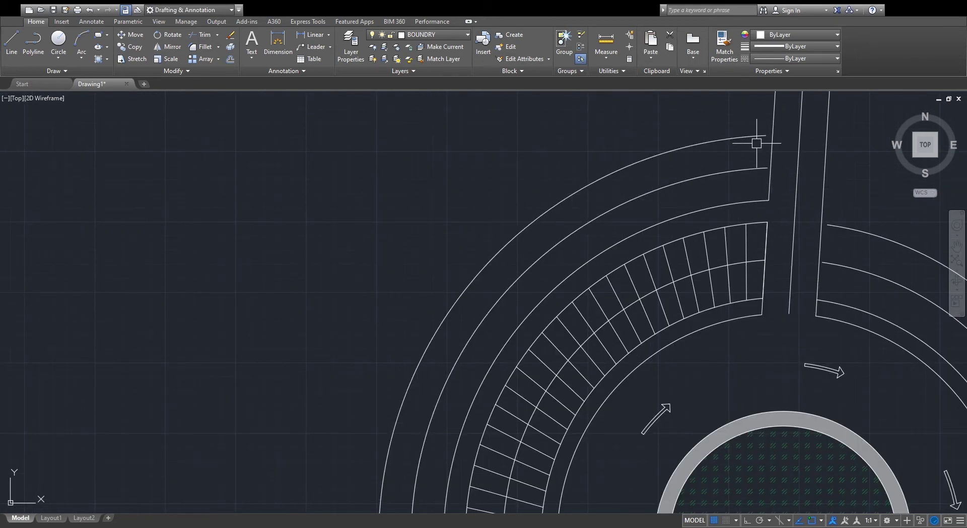
text(ex)
click(756, 103)
click(736, 146)
click(785, 144)
click(753, 148)
key(space)
click(746, 109)
click(733, 145)
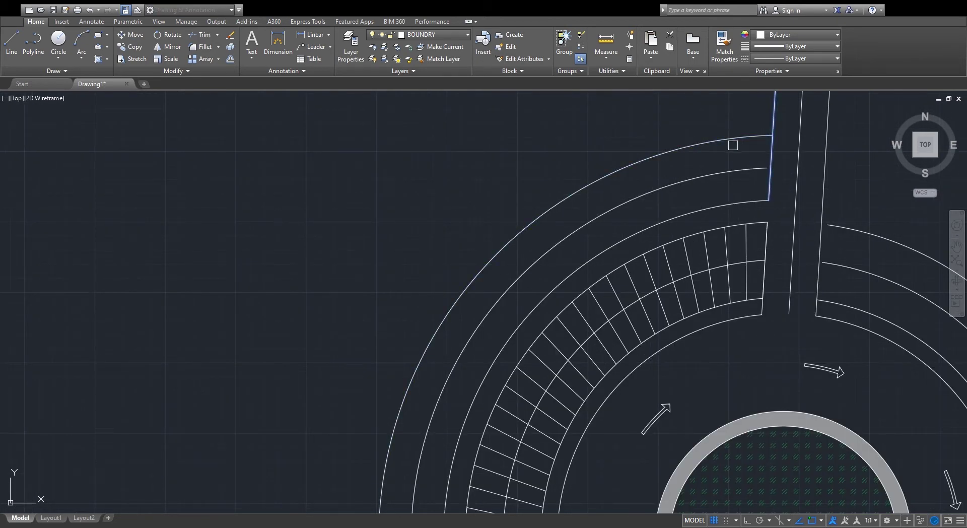
scroll(740, 166, down, 4)
scroll(546, 348, up, 5)
key(Escape)
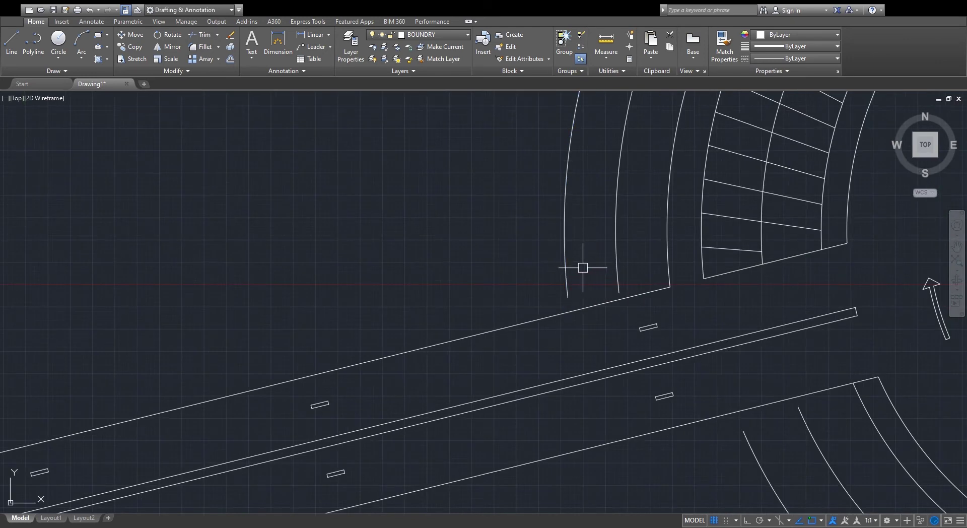
- Extend the lower ends of the two new northwest arcs to the western road's upper edge line
key(space)
click(565, 274)
click(597, 308)
click(591, 324)
click(574, 296)
click(565, 316)
key(space)
click(574, 276)
key(Escape)
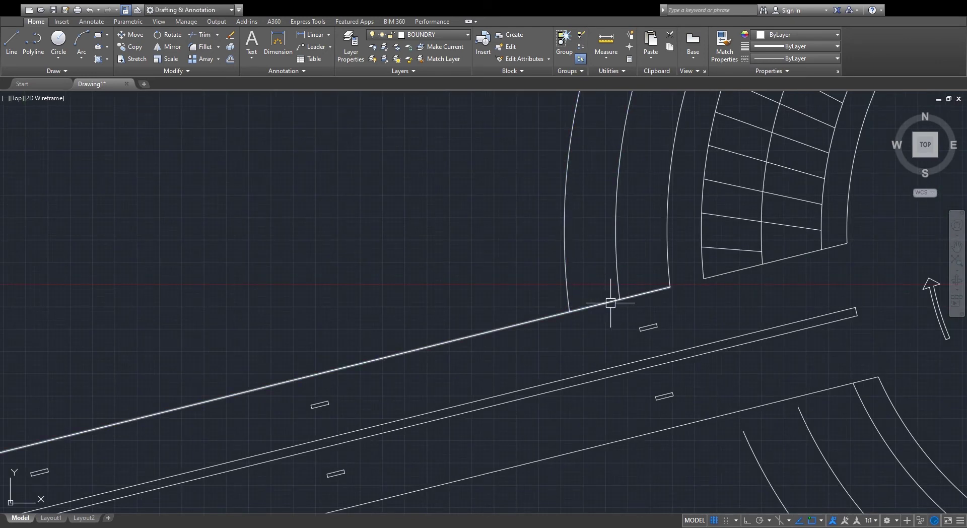
- Draw a line along the western road's upper edge from the street's outer arc to the outermost northwest arc
text(l)
click(669, 287)
key(Return)
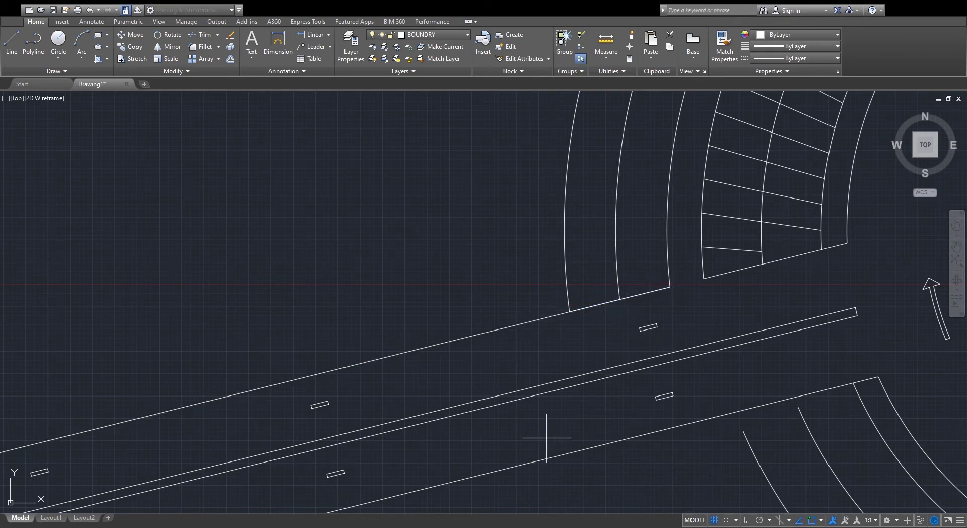
scroll(554, 416, down, 5)
scroll(554, 417, up, 3)
scroll(448, 267, down, 5)
scroll(571, 259, up, 7)
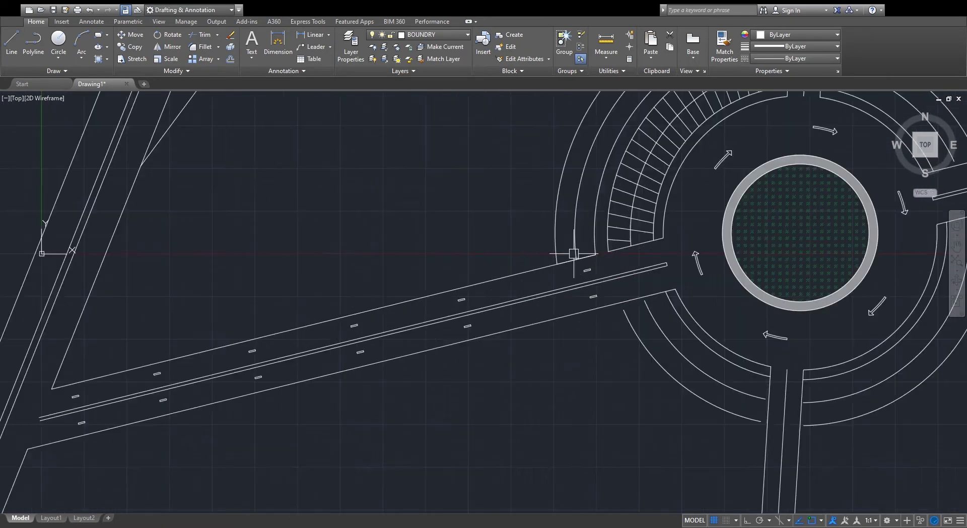
- Array the line across the two outer northwest plot rows along their middle arc, spacing the copies 30' apart
click(614, 322)
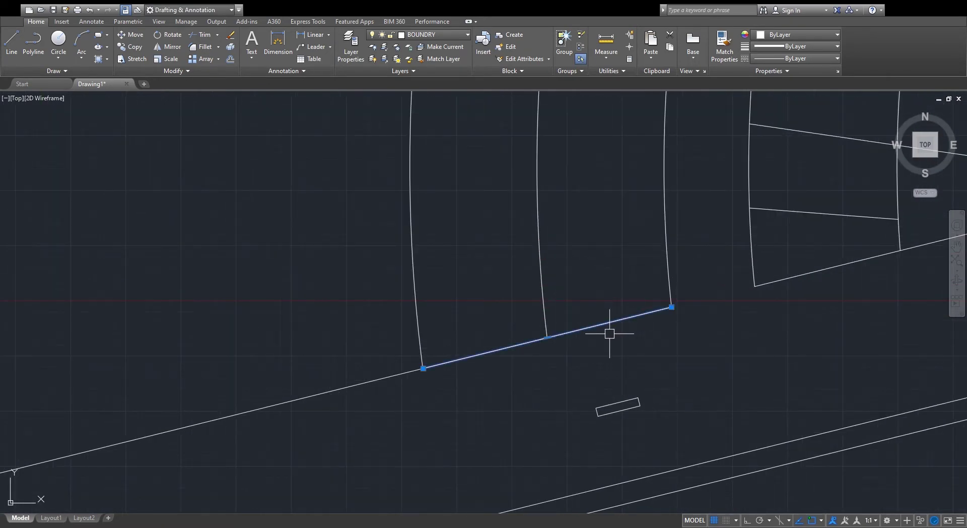
key(Escape)
key(Return)
click(614, 322)
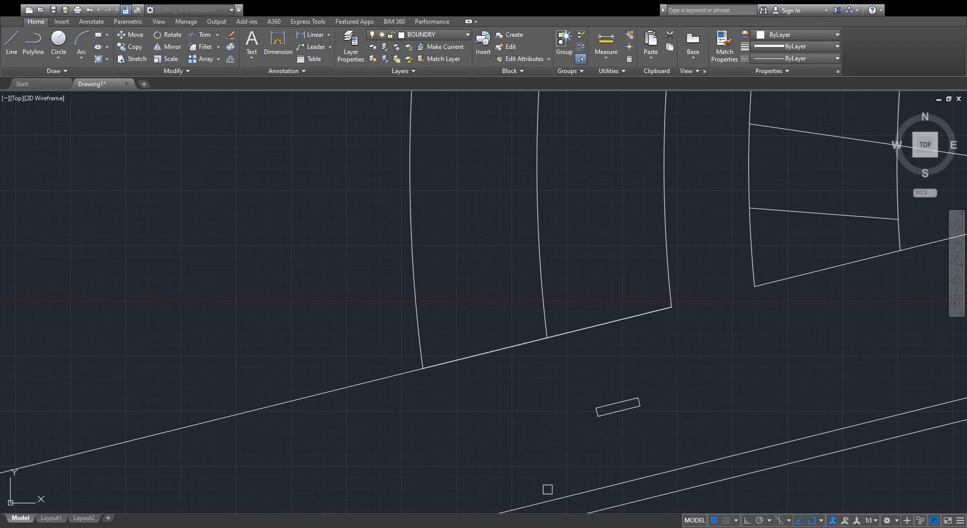
click(538, 273)
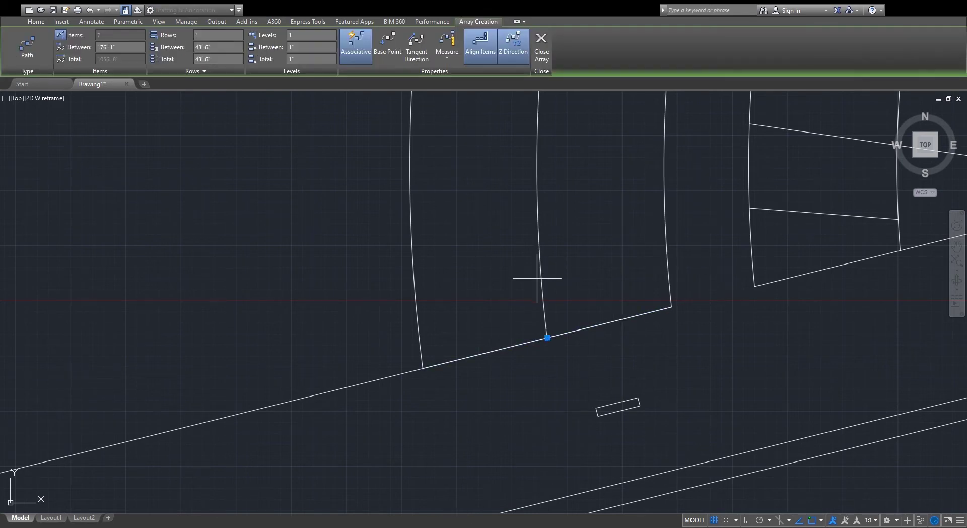
scroll(536, 275, down, 5)
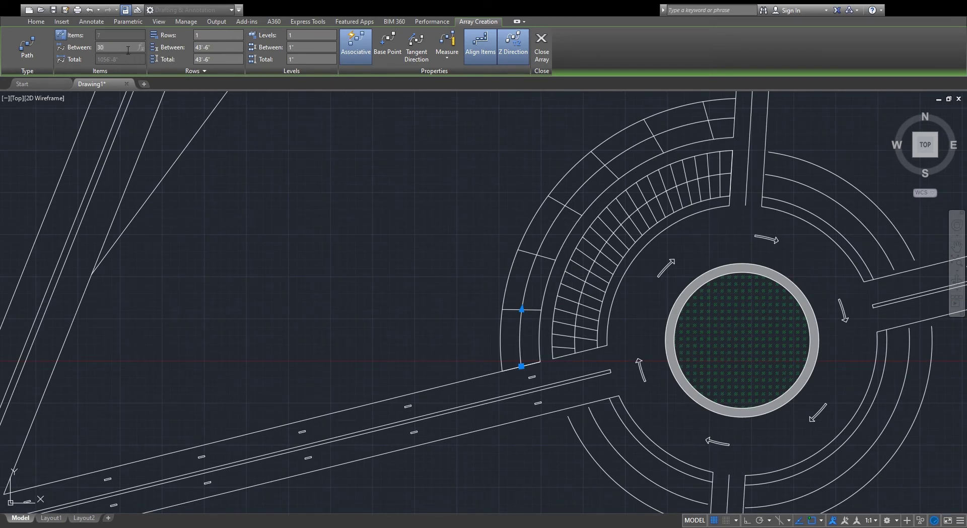
key(Return)
key(Return)
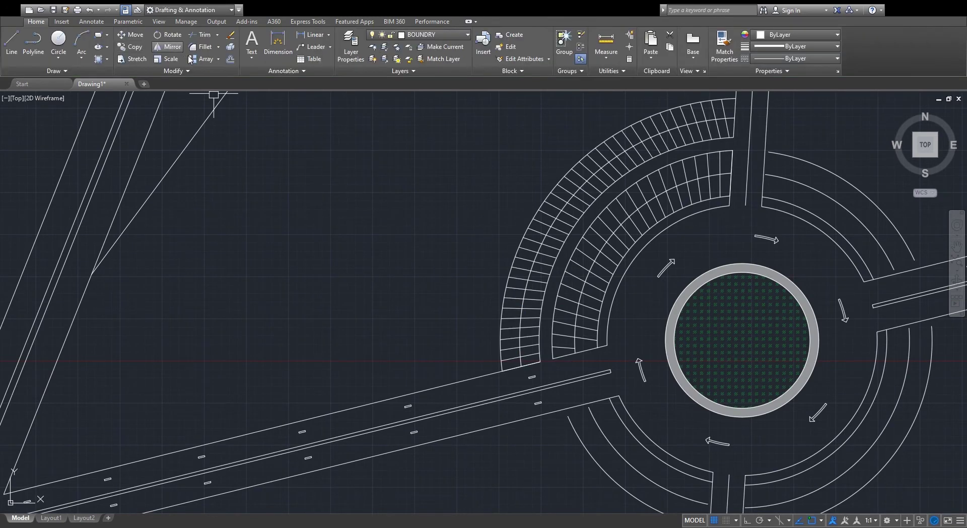
- Offset the outermost northwest plot arc outward once to form the next curved street
scroll(578, 262, down, 3)
scroll(594, 241, up, 7)
scroll(654, 268, down, 2)
scroll(634, 219, up, 4)
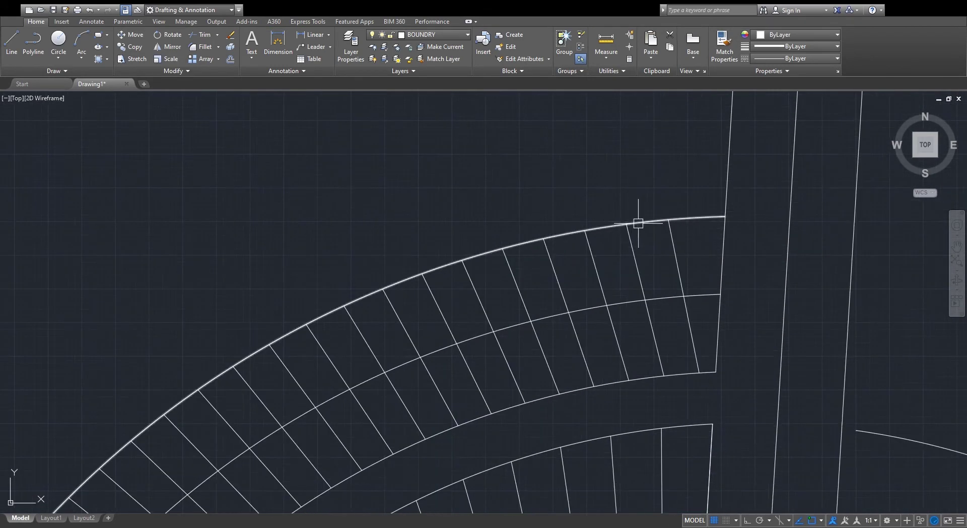
key(l)
key(Return)
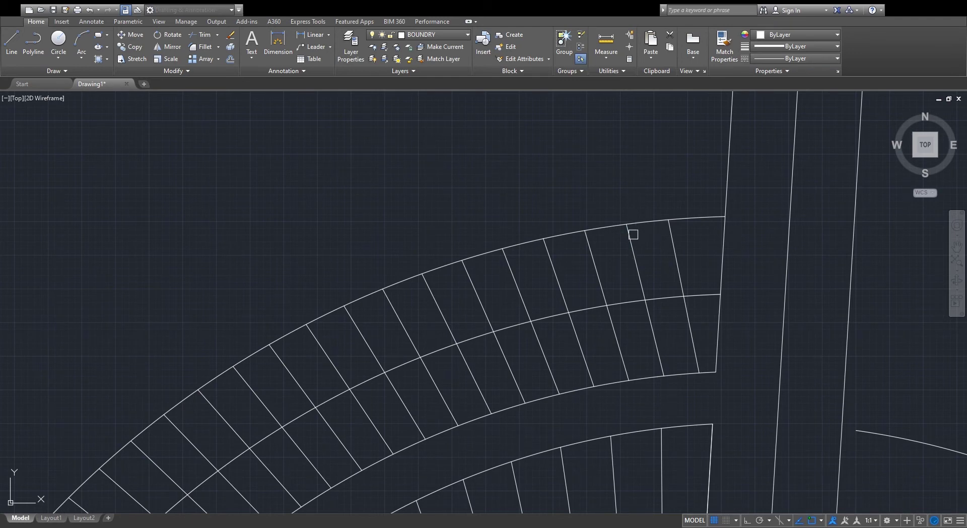
click(657, 224)
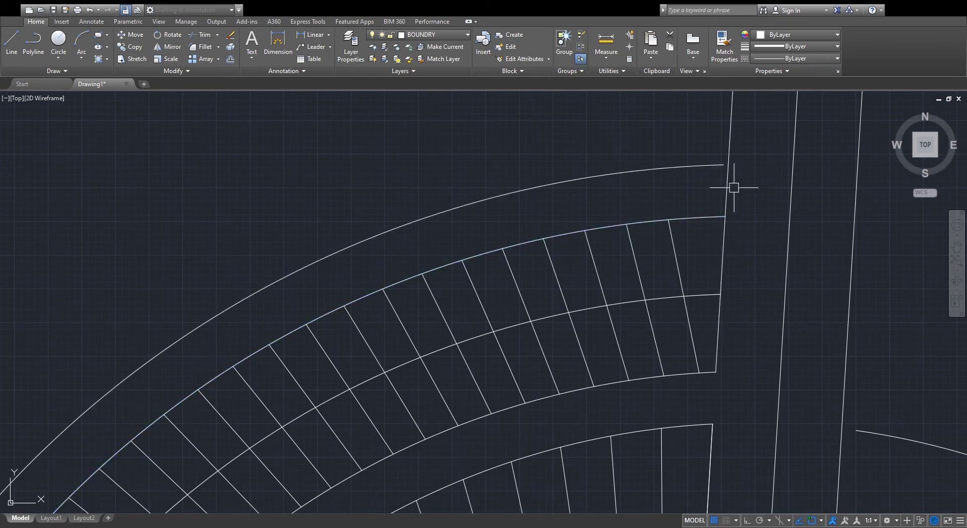
- Extend the upper end of the new street arc to the northern road's west edge
text(ex)
key(Return)
click(726, 176)
click(700, 179)
click(709, 169)
key(Escape)
- Trim the northern road's west edge across the opening of the new curved street
key(Return)
click(703, 138)
click(690, 170)
click(735, 178)
click(706, 183)
click(700, 166)
key(Escape)
- Extend the lower end of the new street arc to the western road's upper edge
scroll(673, 168, down, 5)
scroll(559, 317, up, 5)
key(Return)
click(602, 251)
click(575, 269)
click(616, 276)
click(603, 287)
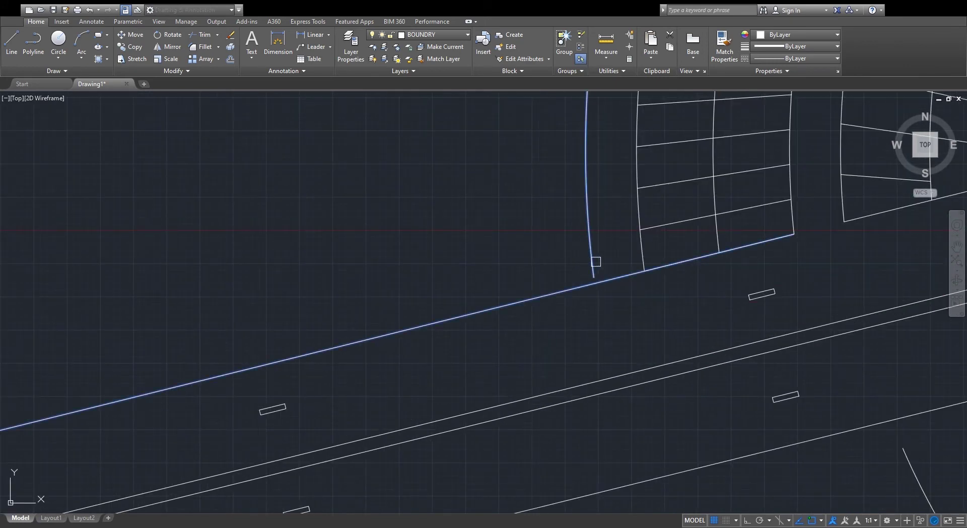
key(Escape)
- Trim the western road's upper edge across the opening between the new street arc and the outer plot row
key(Return)
click(601, 264)
click(578, 269)
click(616, 270)
click(610, 288)
click(607, 278)
key(space)
scroll(589, 293, down, 6)
key(Escape)
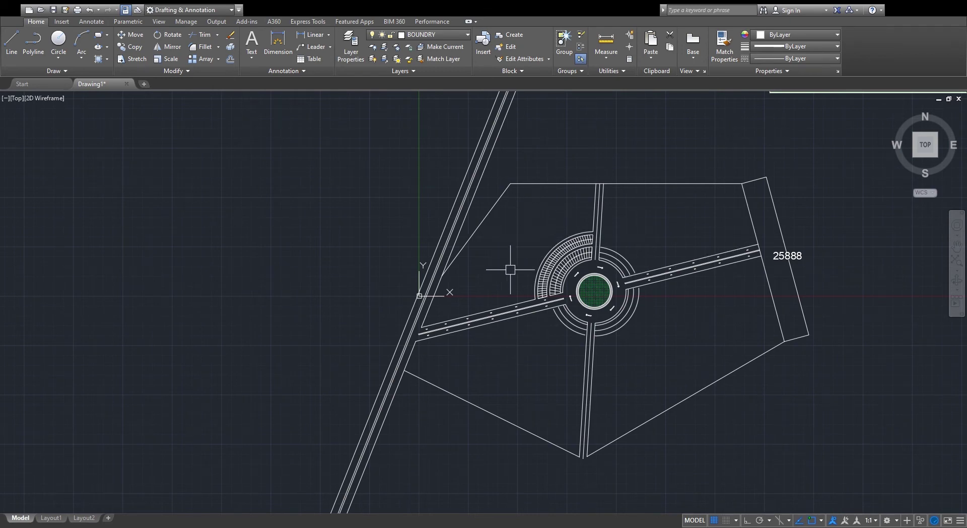
- Examine the undivided northwest land and the extent of the western road's upper edge line
scroll(510, 276, up, 2)
scroll(597, 317, down, 1)
scroll(584, 242, up, 2)
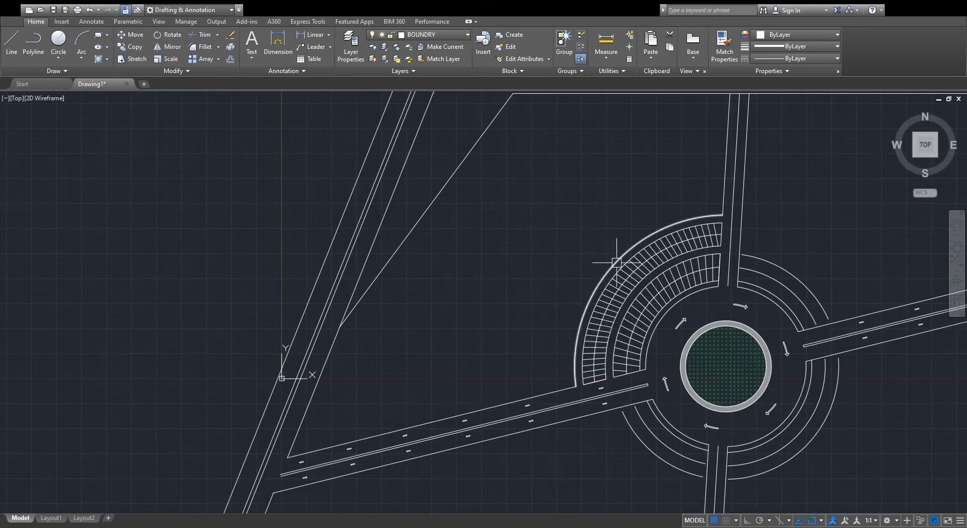
scroll(618, 268, down, 6)
scroll(646, 250, up, 5)
scroll(604, 262, down, 5)
scroll(569, 267, up, 7)
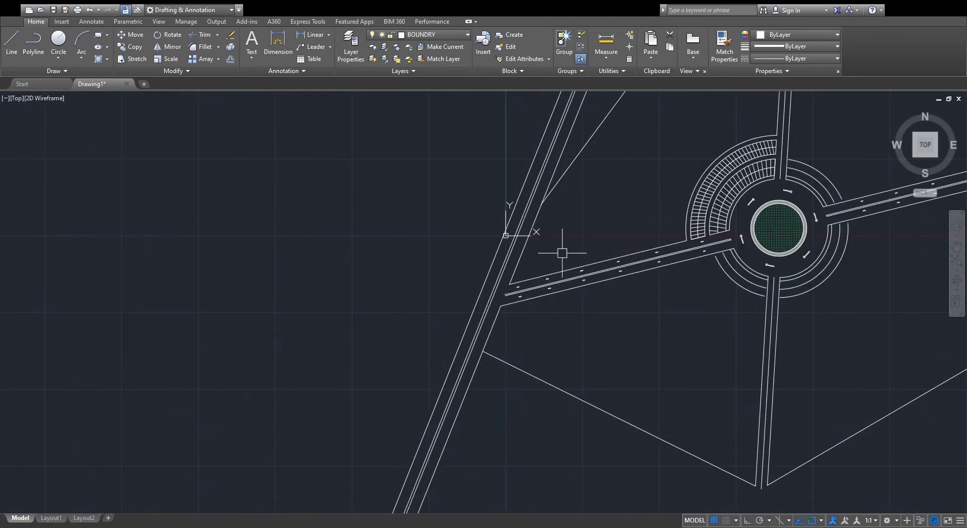
click(573, 292)
key(Escape)
click(582, 292)
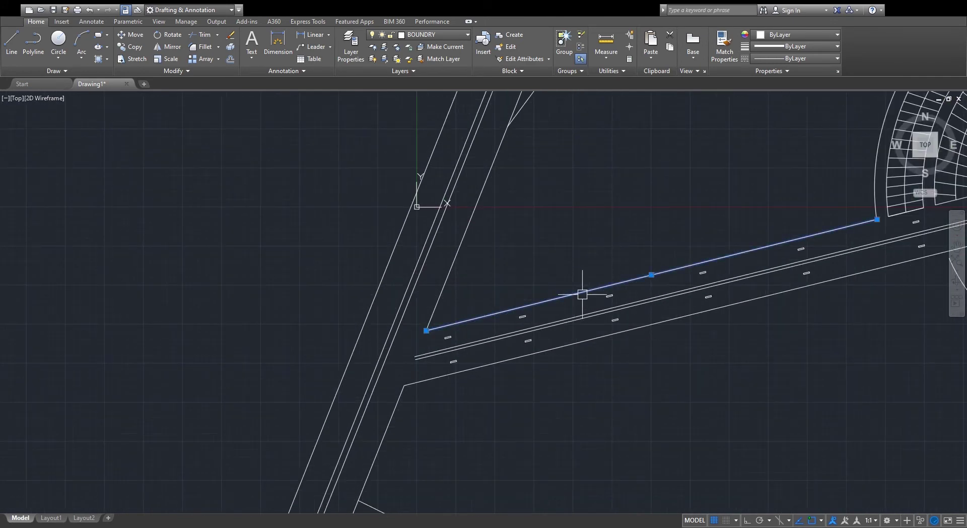
key(Escape)
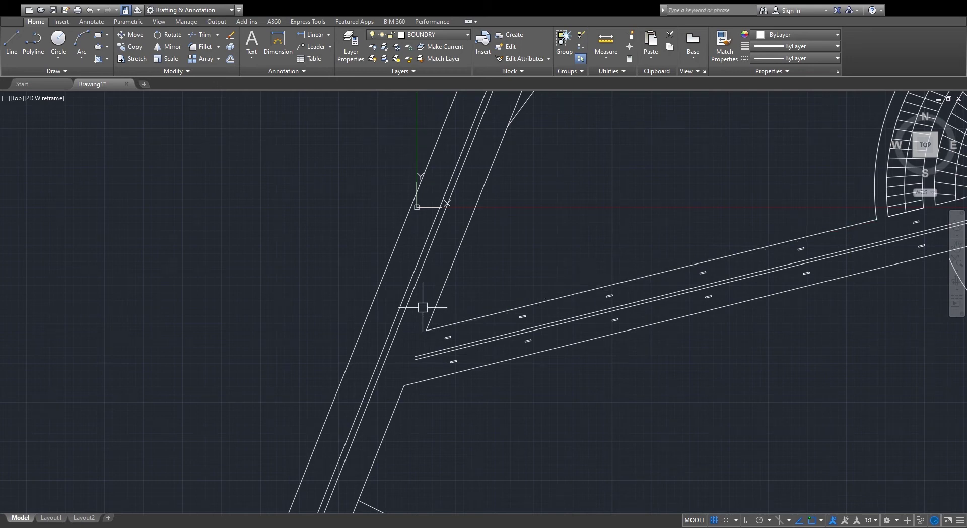
scroll(623, 320, down, 2)
scroll(622, 320, down, 2)
scroll(645, 262, up, 2)
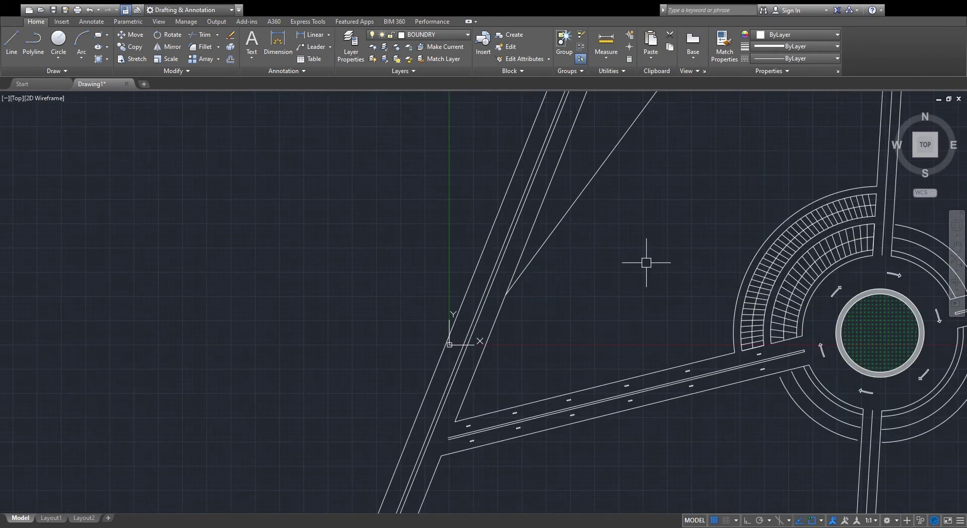
- Draw a near-vertical line from the western road's upper edge to the slanted northwest site boundary
key(l)
key(space)
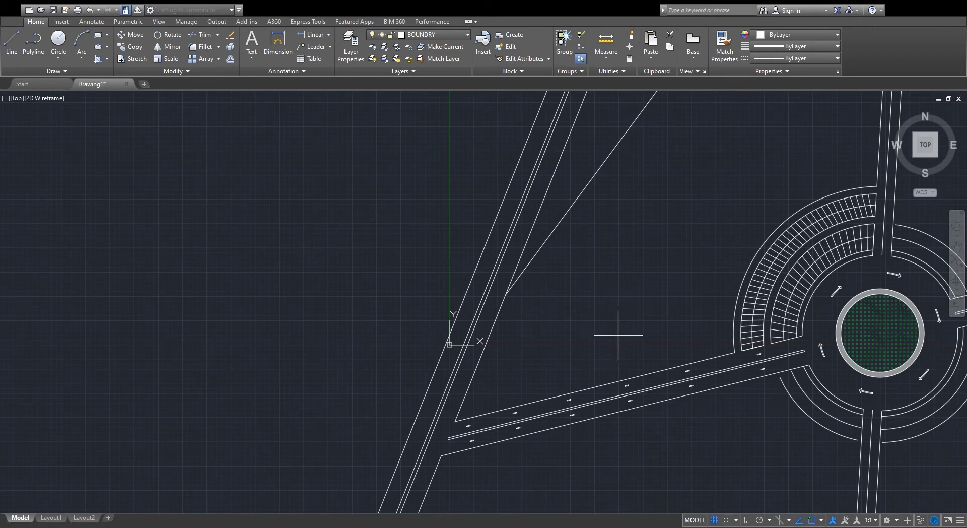
click(594, 387)
scroll(616, 267, down, 2)
click(608, 235)
key(space)
- Offset the near-vertical line equally to both sides to form the edges of a new street
scroll(599, 350, up, 4)
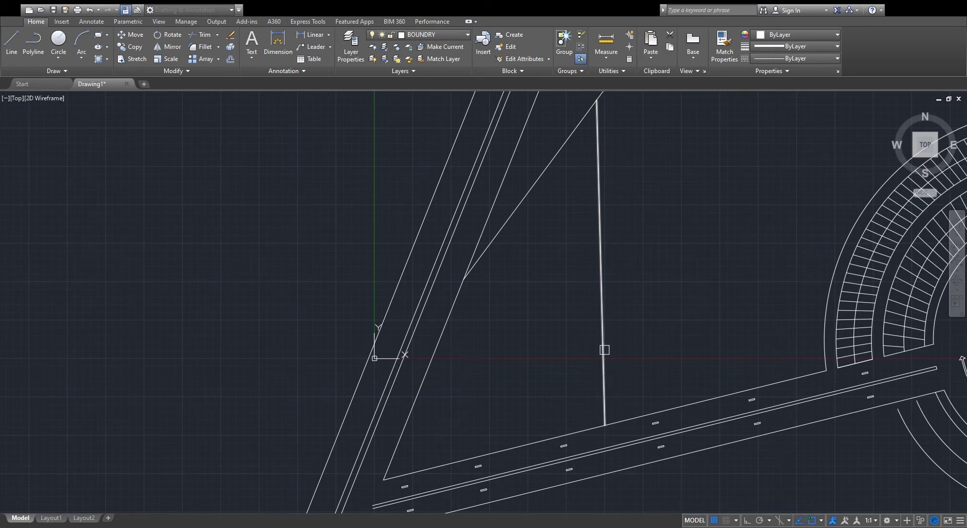
click(604, 363)
click(644, 366)
click(603, 381)
click(565, 386)
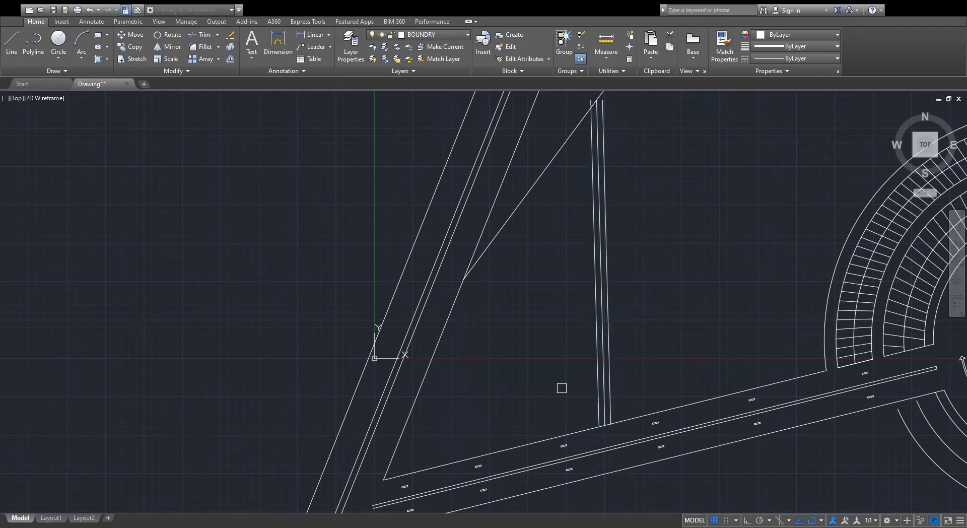
- Delete the centre line between the new street's two edge lines
scroll(591, 386, up, 1)
key(space)
click(619, 390)
key(Escape)
click(610, 393)
key(Delete)
- Trim the western road's upper edge between the new street's edges and clean up the lower corners
scroll(604, 361, down, 1)
scroll(605, 361, up, 2)
scroll(623, 384, down, 2)
scroll(622, 395, up, 2)
text(tr)
key(space)
click(642, 351)
click(650, 359)
click(640, 362)
key(space)
key(space)
click(658, 357)
scroll(669, 362, up, 5)
click(669, 354)
- Join the new street's two edges to the slanted boundary and trim the boundary across the street opening
scroll(669, 355, down, 12)
scroll(616, 177, up, 5)
scroll(607, 201, up, 2)
key(Escape)
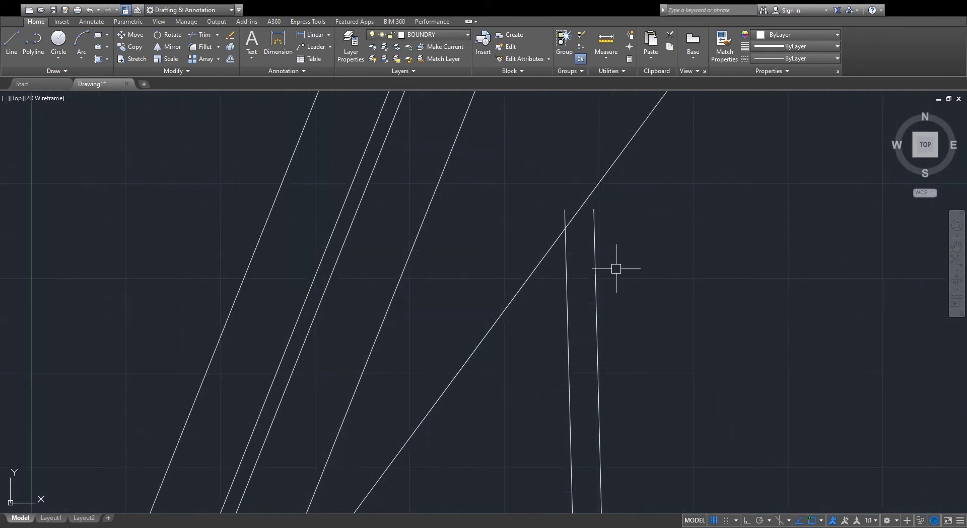
key(space)
click(591, 272)
click(582, 198)
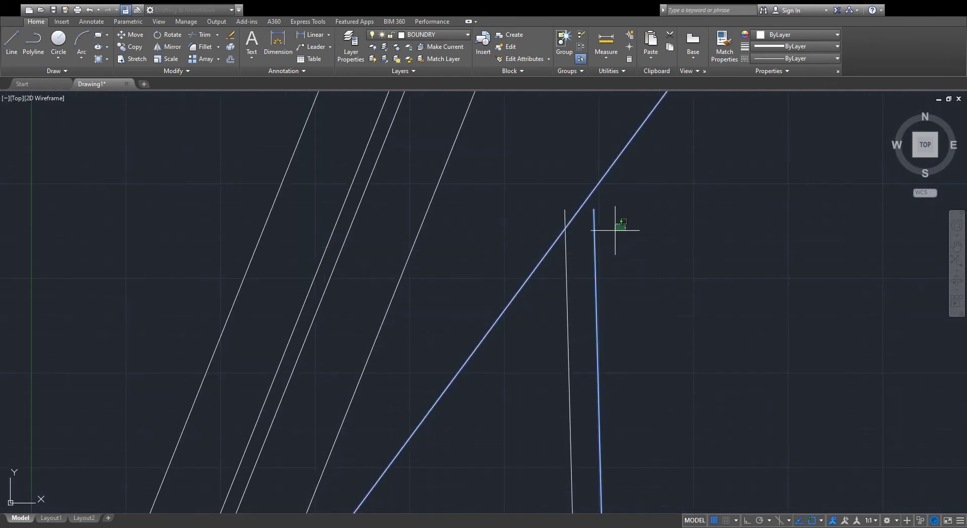
click(577, 205)
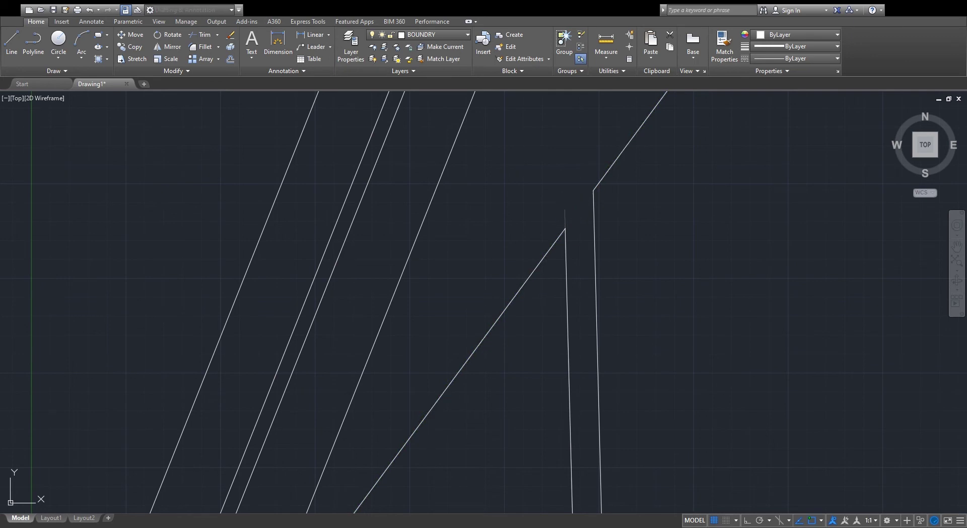
scroll(599, 199, down, 7)
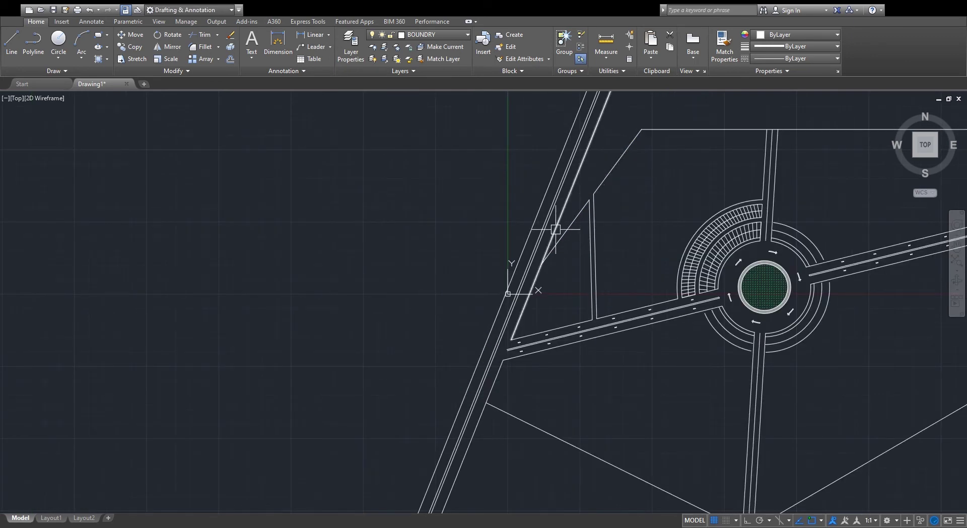
scroll(554, 282, up, 4)
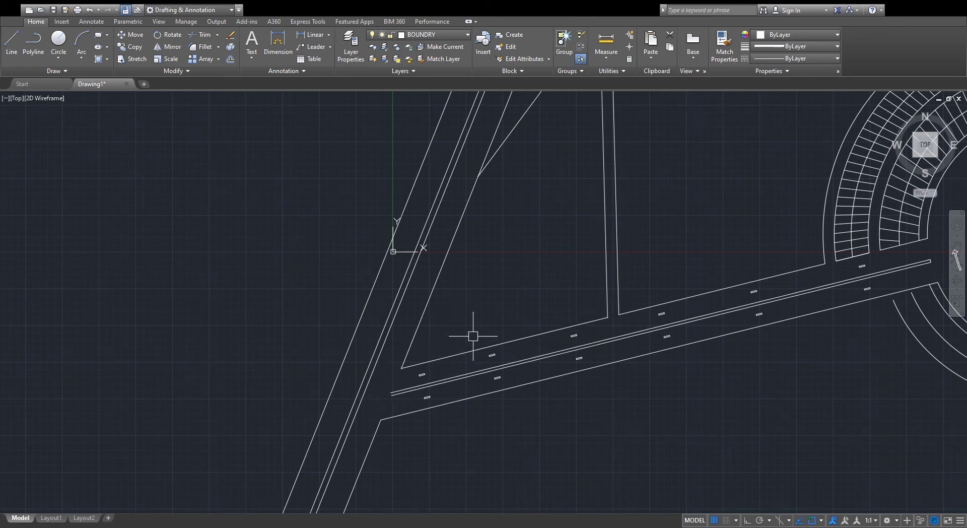
scroll(474, 337, down, 2)
middle_drag(553, 303, 538, 340)
scroll(534, 344, up, 4)
click(557, 361)
click(529, 392)
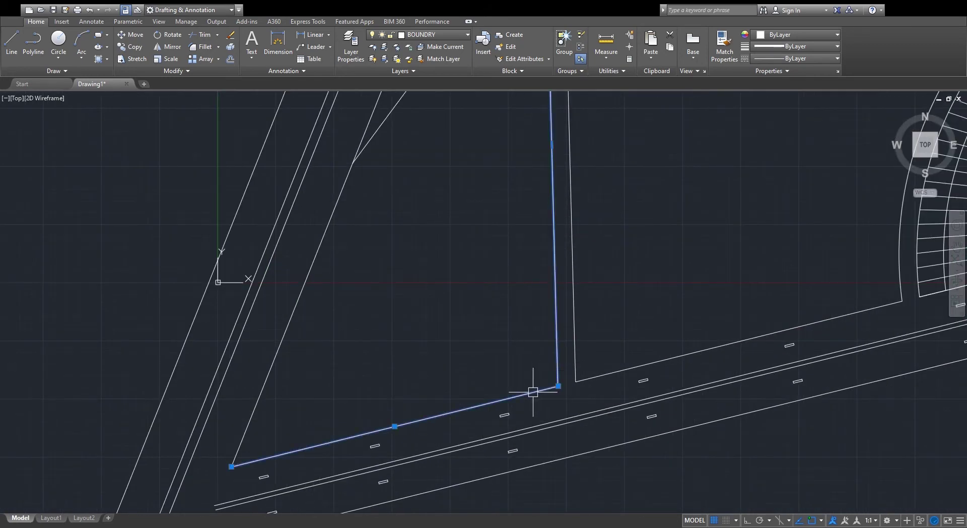
scroll(557, 370, down, 4)
scroll(521, 383, up, 3)
key(Escape)
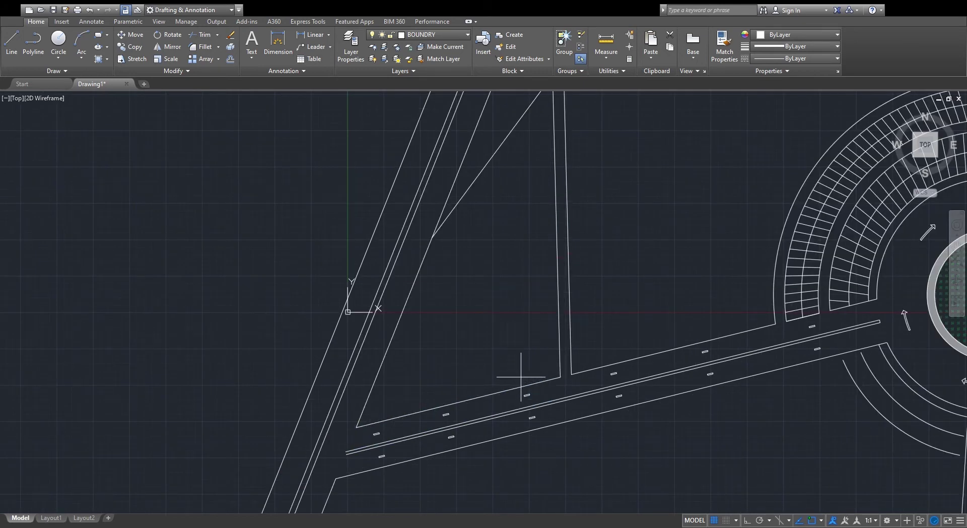
- Offset the western road's upper edge inward on both sides of the new street
click(523, 386)
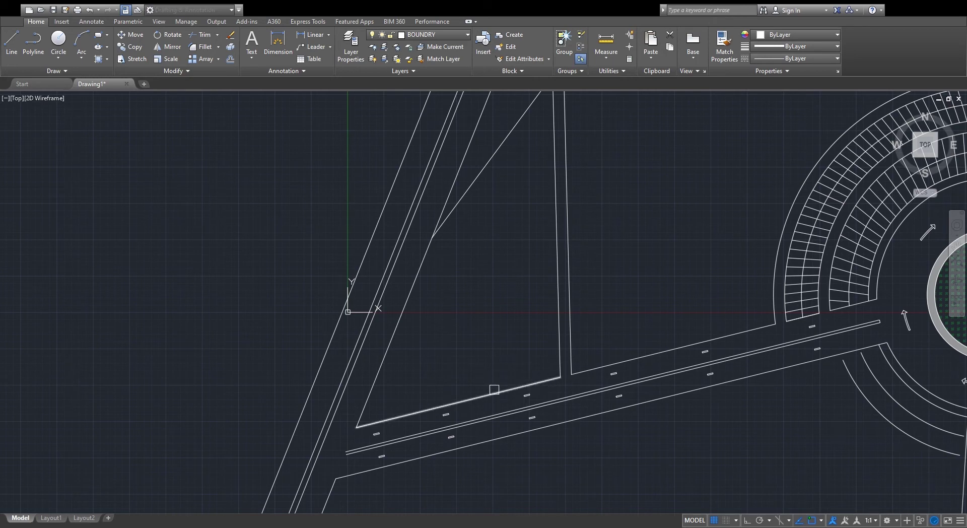
scroll(553, 372, up, 2)
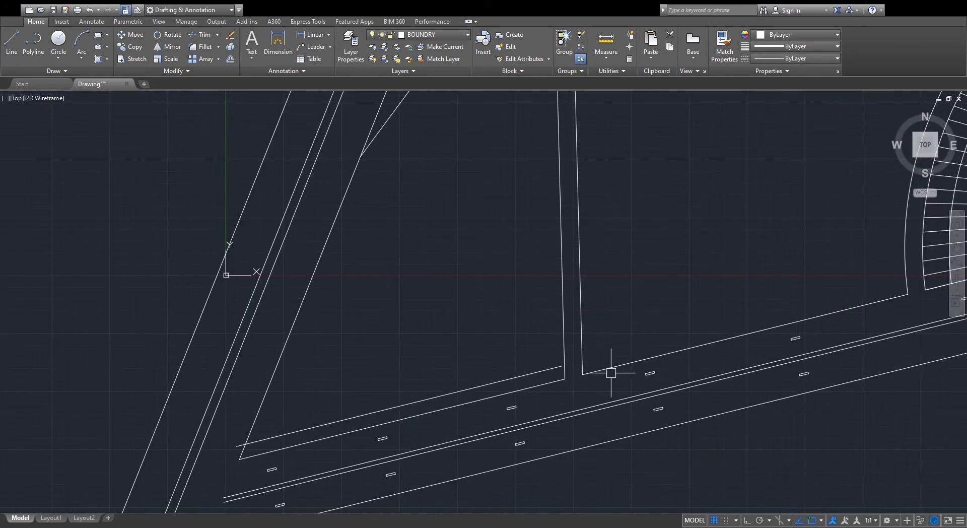
scroll(557, 360, up, 4)
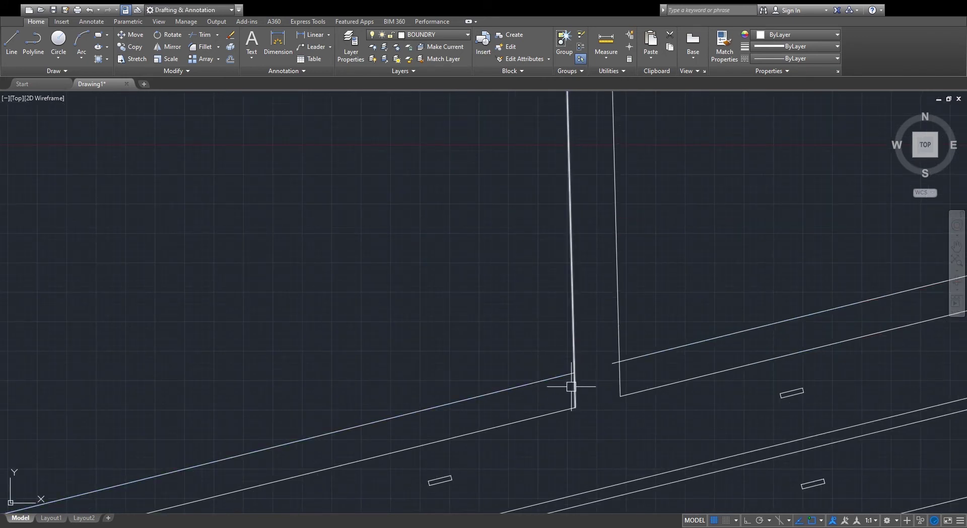
- Examine the offset lines along the western road and the finished plot rows near the roundabout
scroll(579, 403, down, 4)
scroll(391, 407, up, 3)
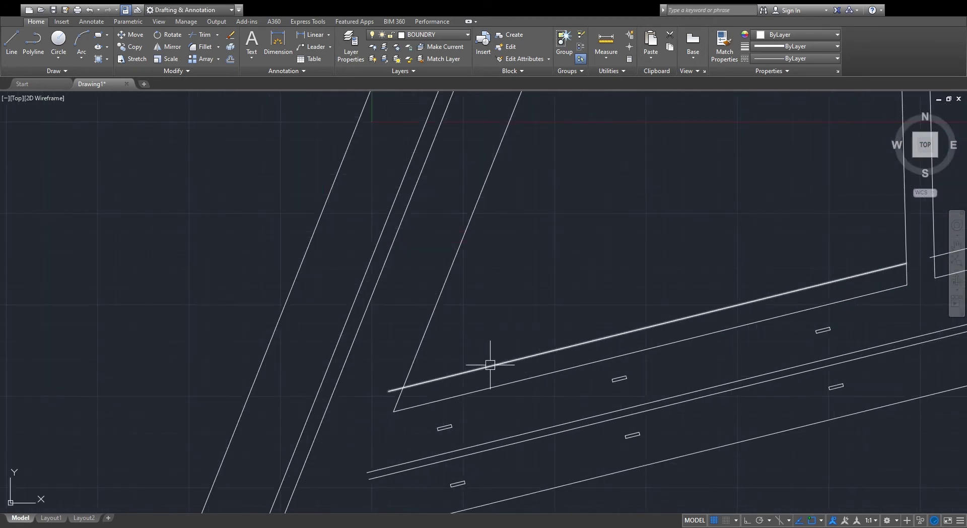
scroll(491, 370, down, 3)
scroll(680, 325, up, 3)
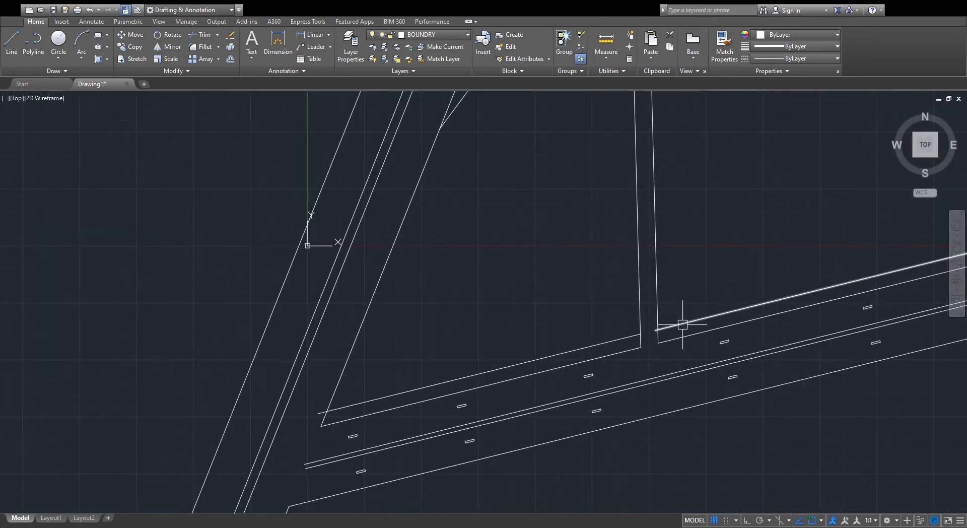
click(560, 354)
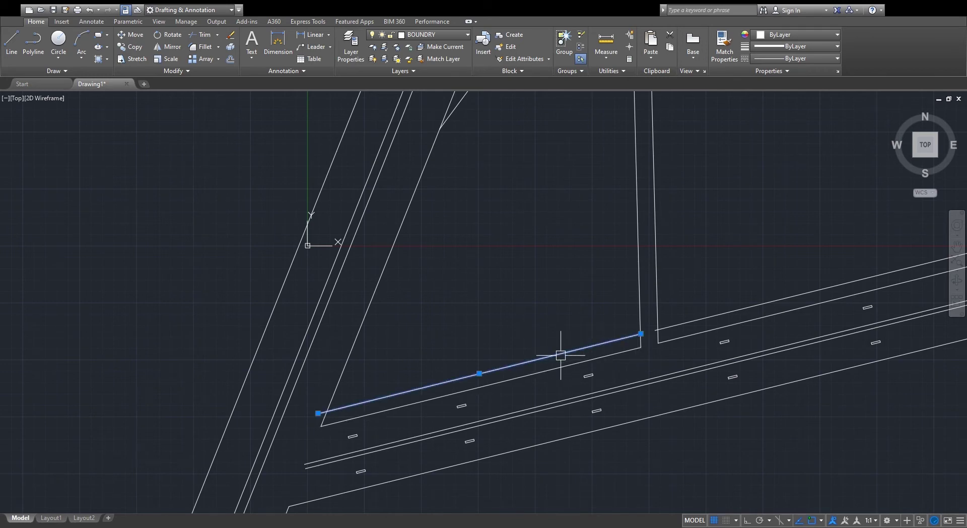
key(Escape)
scroll(519, 370, down, 3)
scroll(703, 276, up, 3)
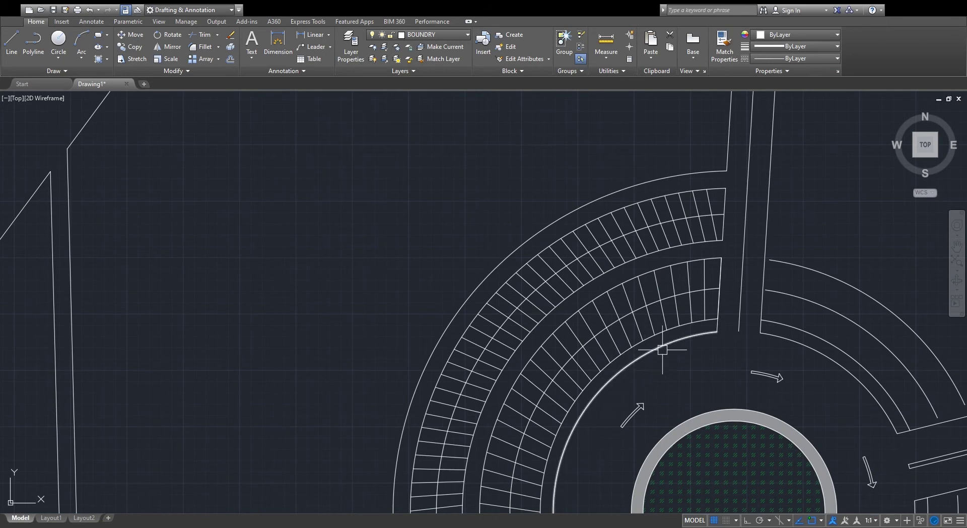
scroll(721, 317, down, 5)
scroll(669, 328, up, 6)
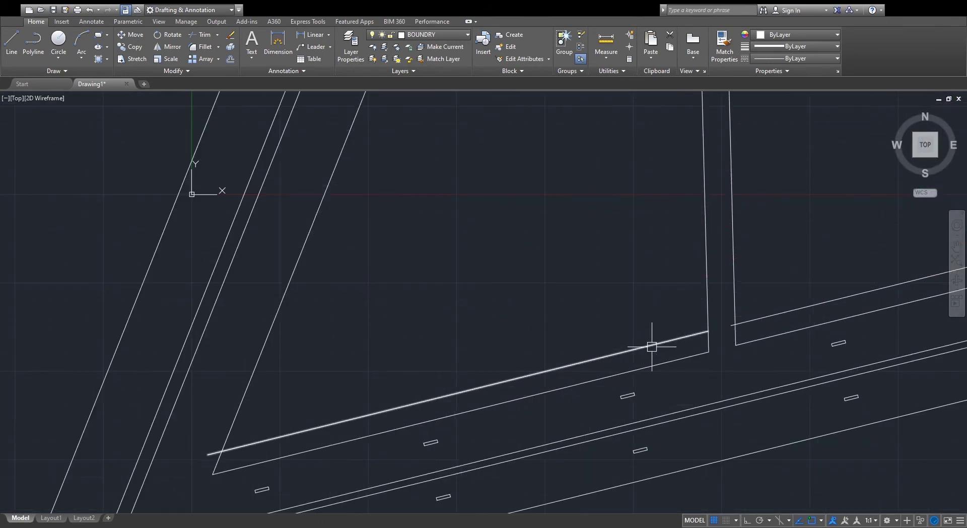
- Offset the inner line of the triangular western block inward twice at equal spacing to form two plot rows
click(665, 341)
key(Escape)
click(656, 344)
click(628, 304)
click(602, 294)
click(558, 232)
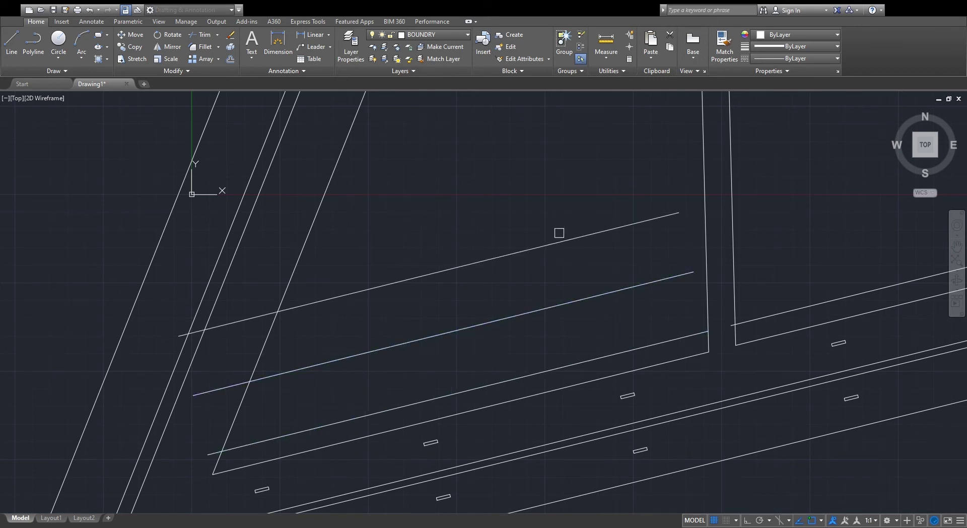
key(Escape)
- Extend the east ends of the two new plot-row lines to the new street's west edge
click(598, 210)
click(584, 318)
click(712, 252)
click(698, 257)
key(Return)
click(647, 173)
click(604, 276)
click(625, 288)
key(Escape)
scroll(586, 298, down, 4)
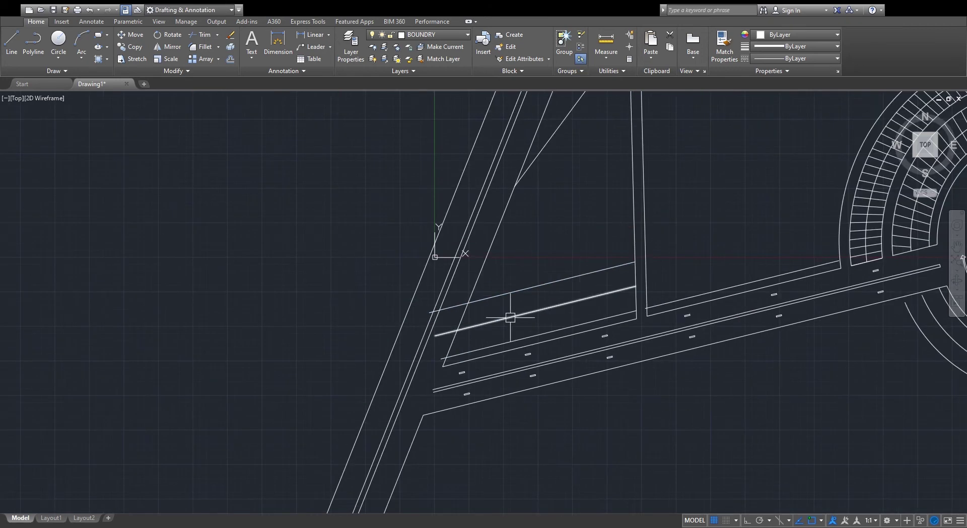
- Draw a line along the new street's west edge, spanning both plot rows from the lower row line to the upper one
scroll(431, 349, up, 4)
scroll(549, 297, down, 5)
scroll(607, 277, up, 8)
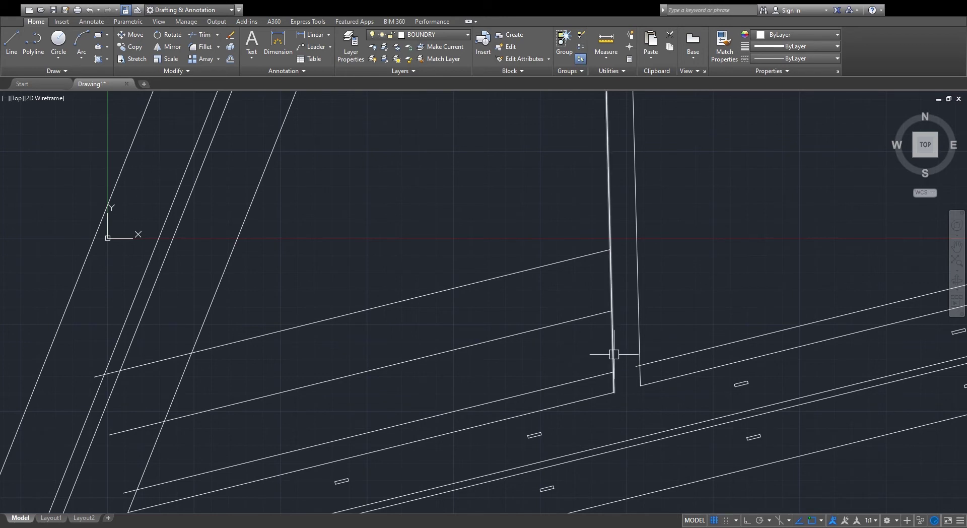
key(l)
key(Return)
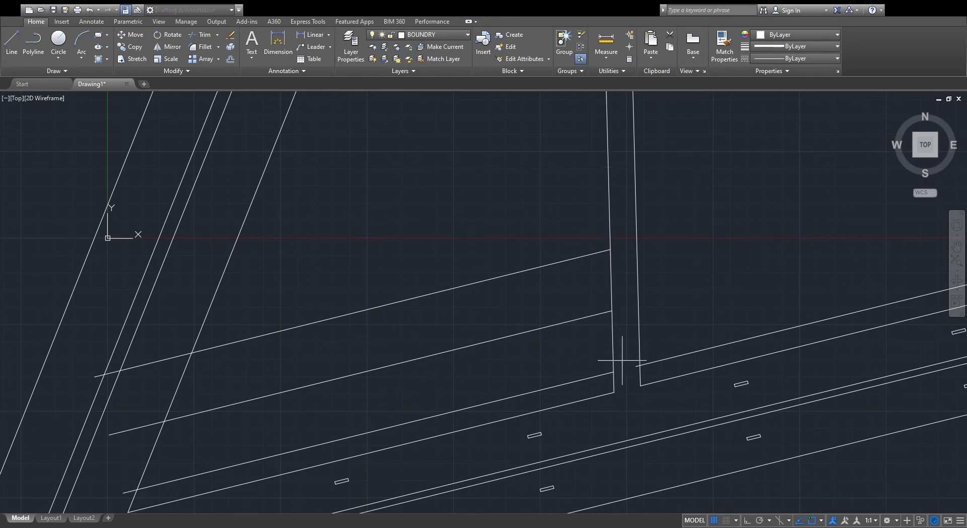
click(614, 372)
click(610, 249)
key(Return)
click(611, 277)
key(Escape)
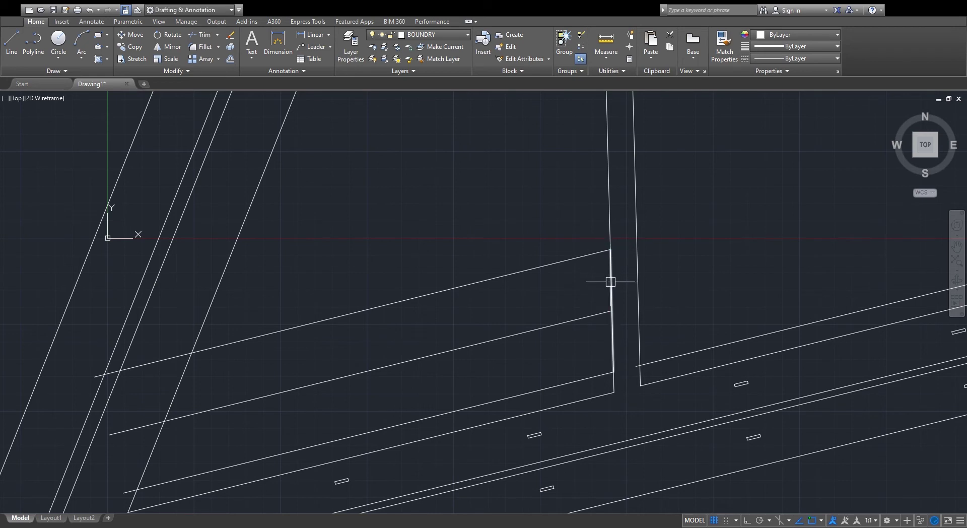
- Array the cross line along the middle row line as a path, with 50' between items
click(611, 278)
key(Escape)
key(Return)
click(613, 333)
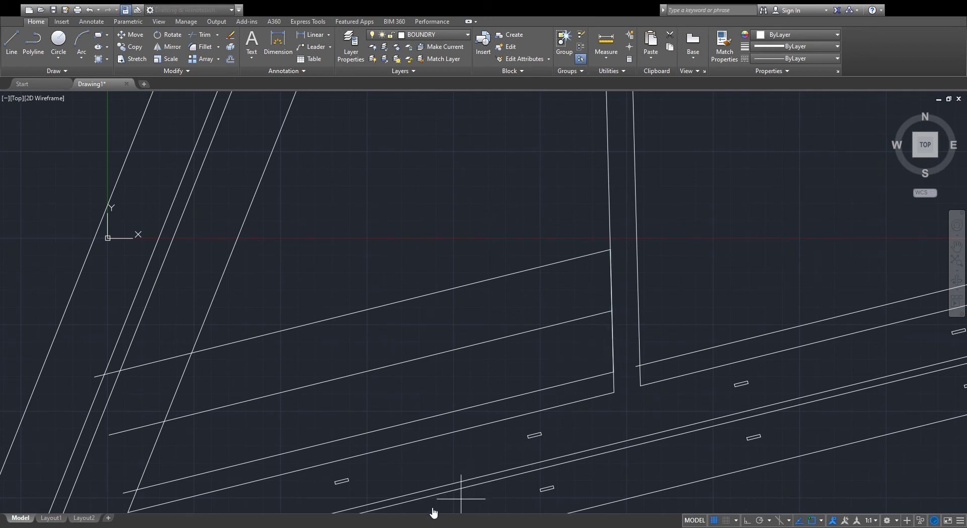
click(576, 319)
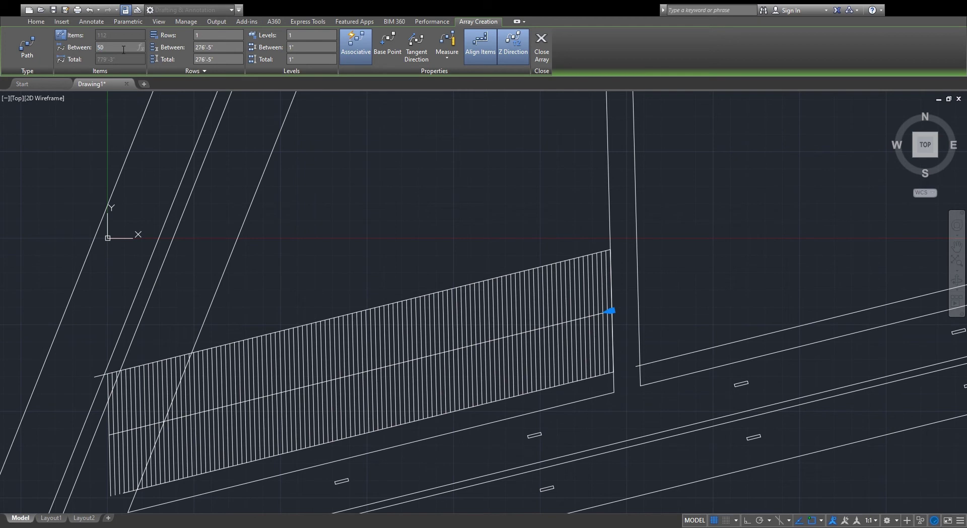
key(Return)
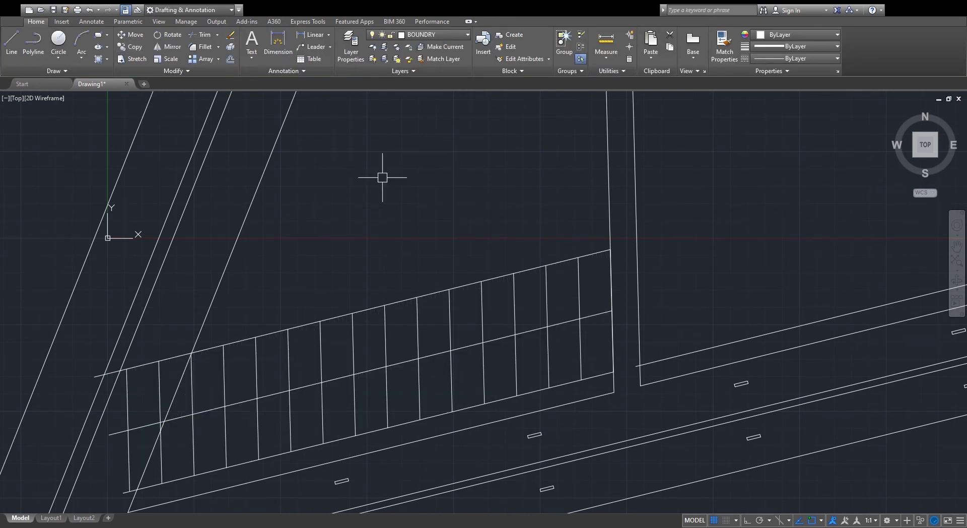
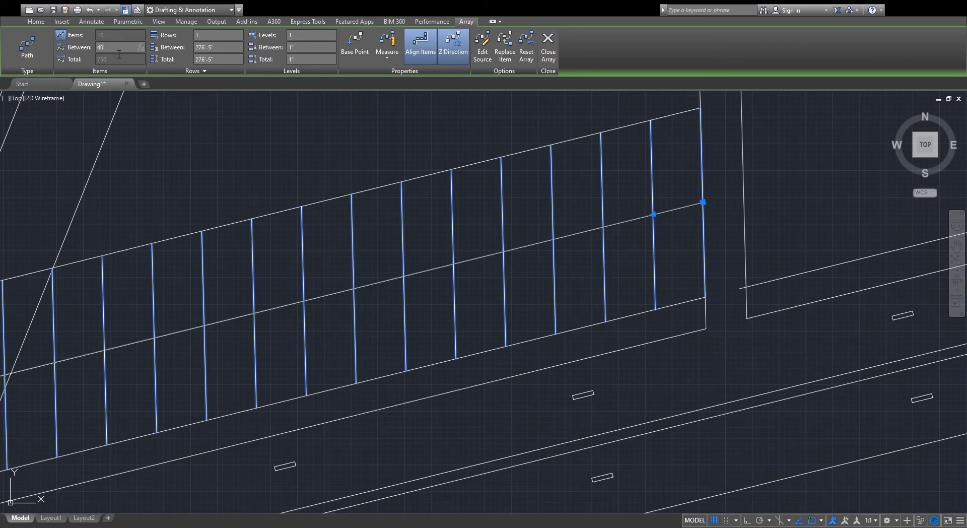
- Set the spacing of the plot-line array to 40' and check the width of the easternmost plot with a dimension
key(Return)
key(Return)
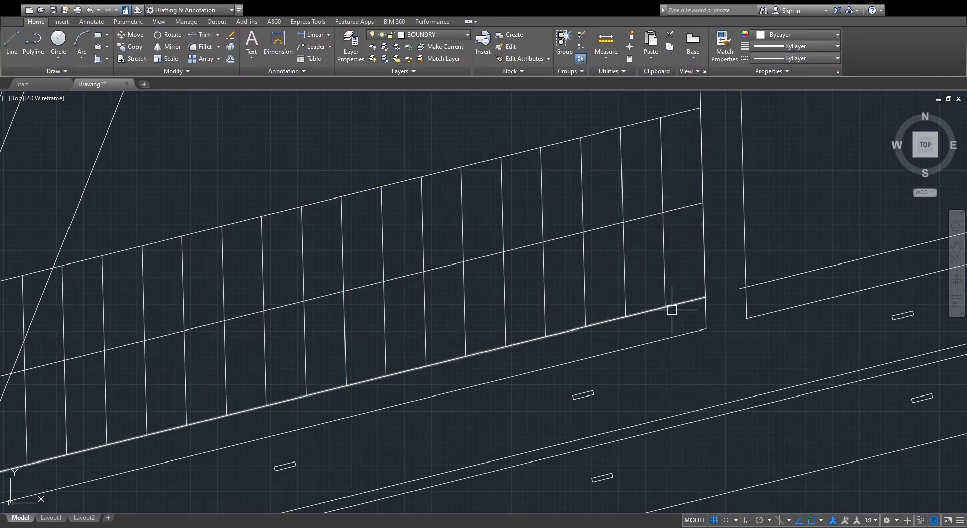
key(l)
key(Return)
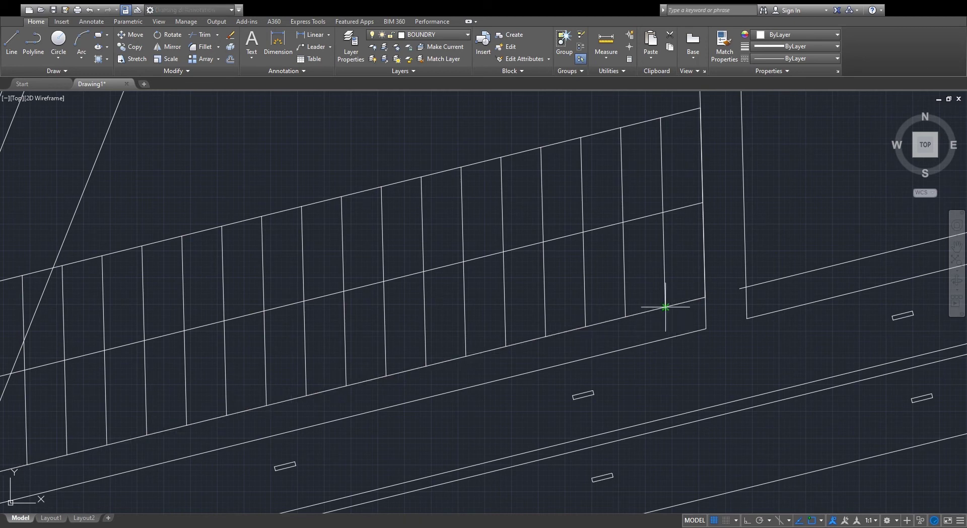
scroll(705, 297, down, 2)
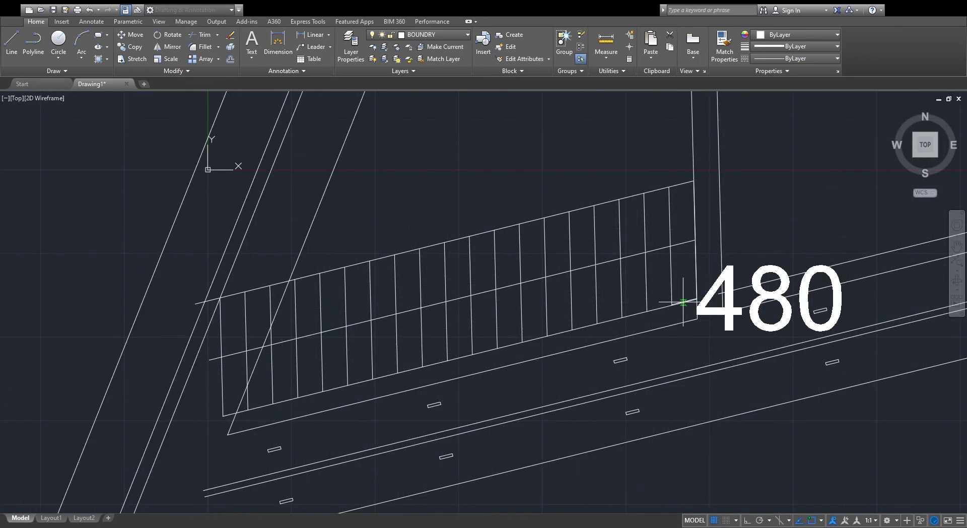
scroll(685, 282, up, 2)
click(628, 291)
- Undo the plot-line array and the cross line it was made from
key(ctrl+z)
key(ctrl+z)
key(ctrl+z)
key(ctrl+z)
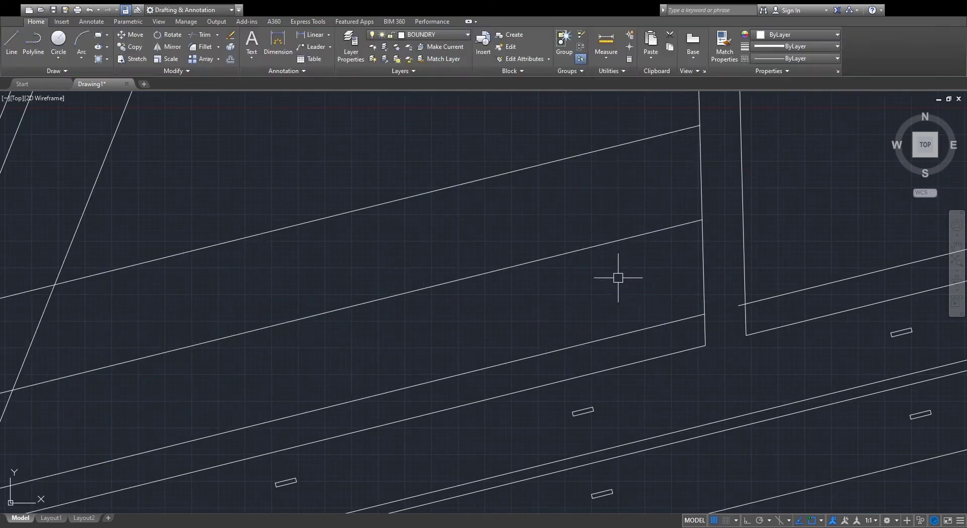
click(644, 285)
scroll(639, 287, down, 3)
scroll(629, 271, up, 4)
key(Escape)
scroll(605, 305, down, 3)
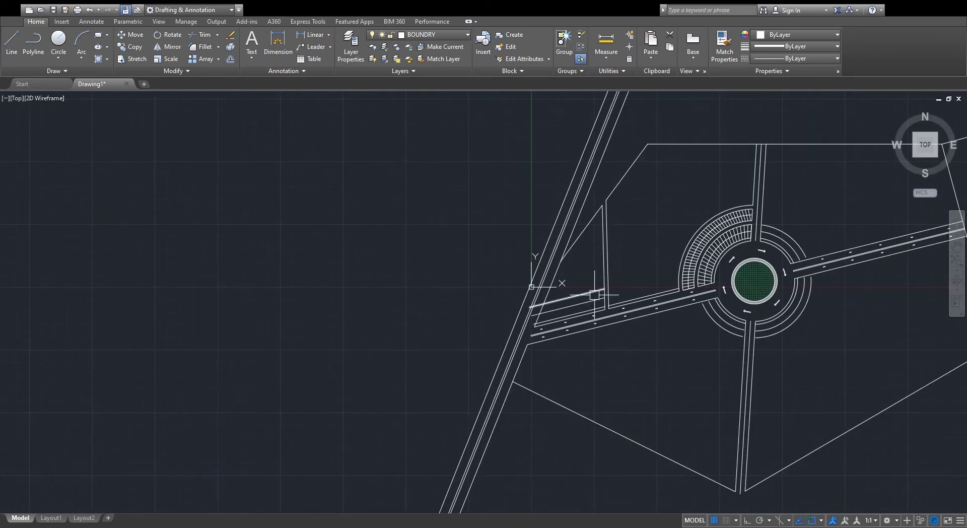
scroll(604, 221, up, 1)
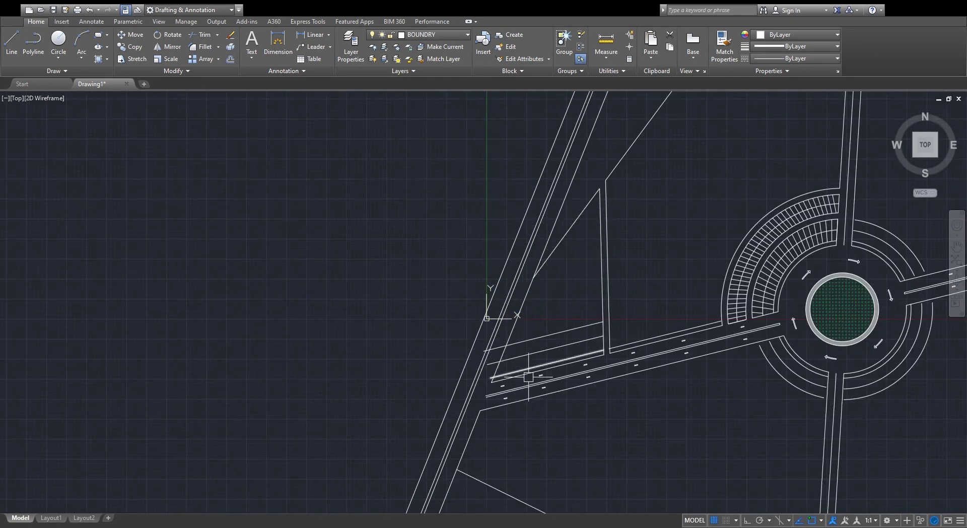
click(555, 243)
click(528, 293)
key(Escape)
- Draw a line on the street's west edge from the lower row line to the middle row line
scroll(595, 348, up, 6)
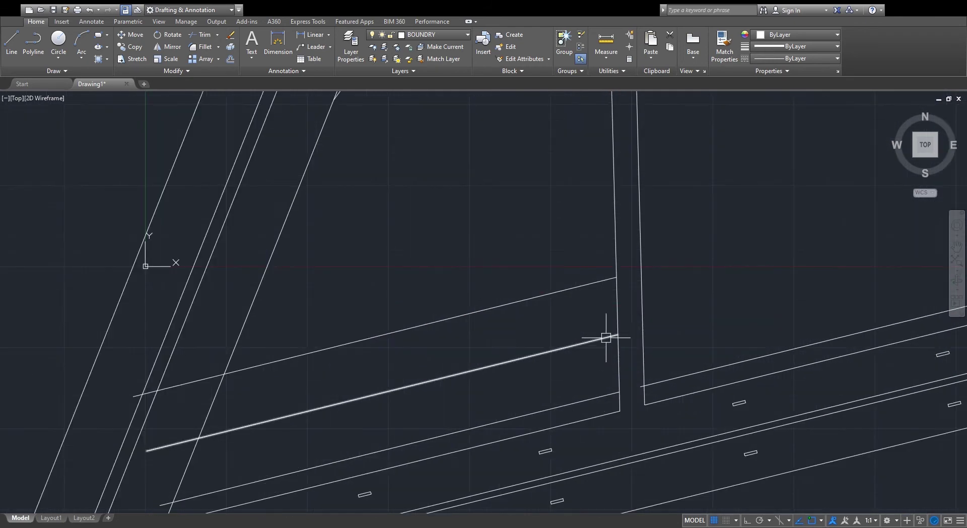
key(l)
key(Return)
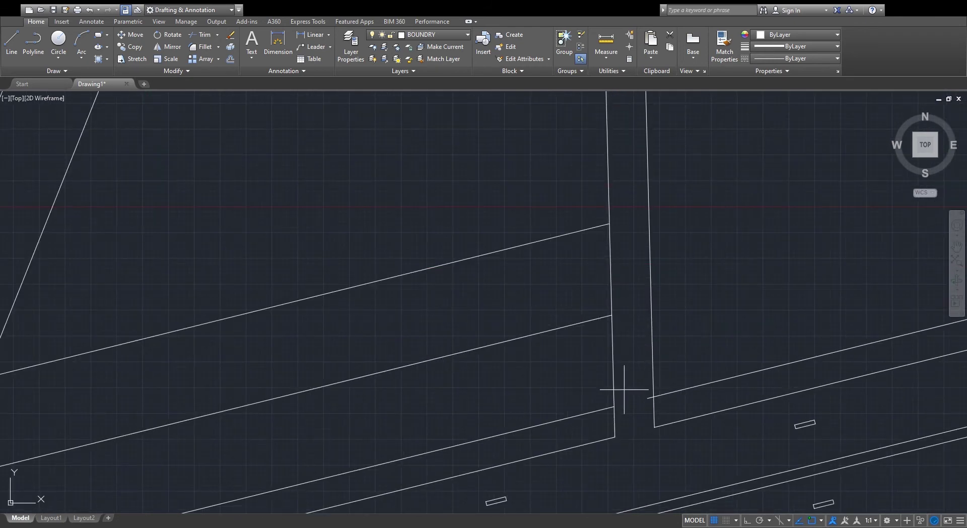
click(614, 405)
click(611, 315)
key(Escape)
- Offset the short street-edge line westward three times at equal spacing to mark plots in the lower row
key(o)
key(Return)
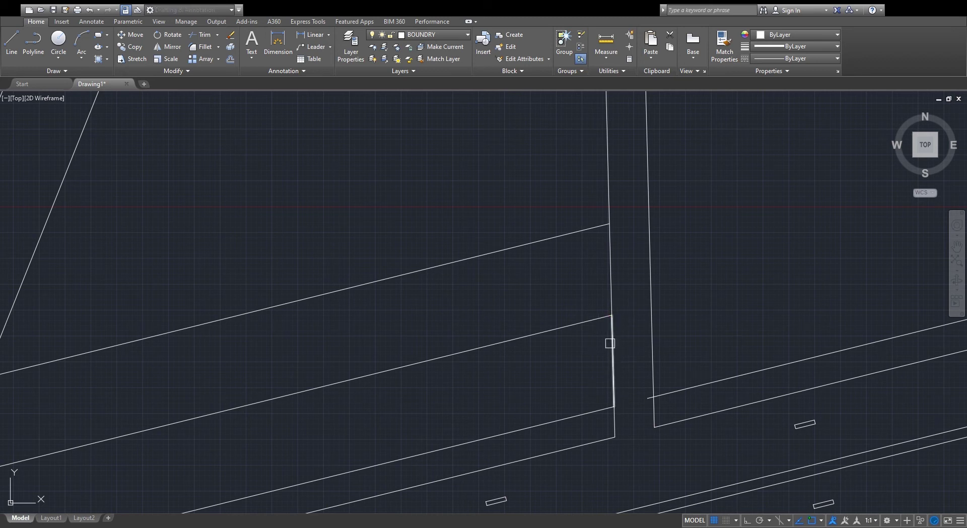
click(611, 374)
click(576, 387)
click(564, 383)
click(513, 399)
click(515, 396)
click(498, 399)
key(Escape)
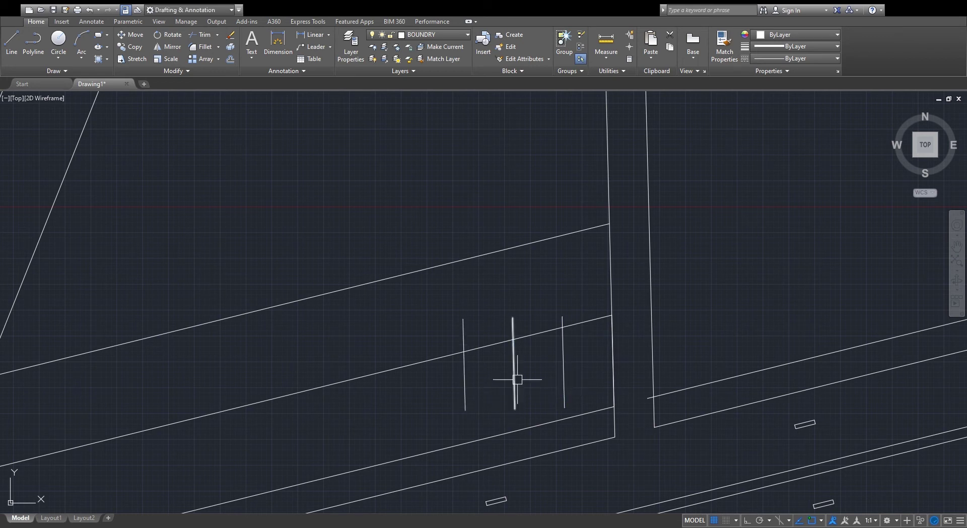
- Extend the three offset plot lines down to the lower row line
key(e)
key(x)
key(Return)
click(527, 372)
click(450, 405)
click(492, 416)
click(470, 457)
key(Return)
click(468, 406)
click(513, 400)
click(563, 399)
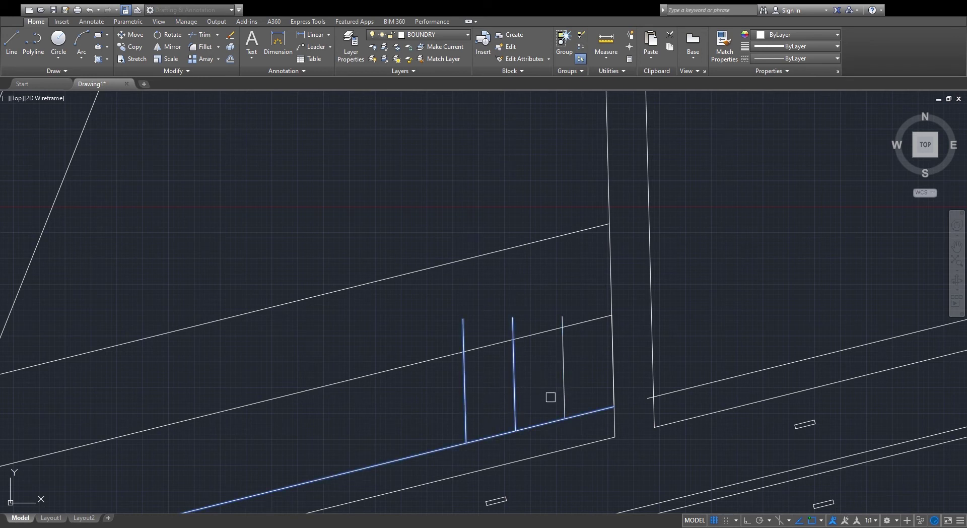
key(Escape)
- Check the width between the first offset plot line and the street's west edge with a dimension
key(d)
key(i)
key(Return)
click(563, 368)
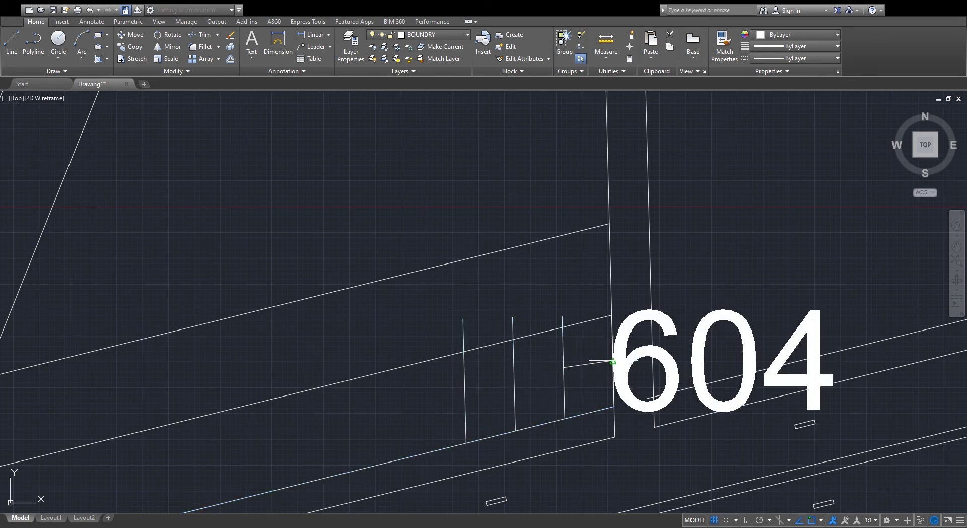
scroll(597, 411, up, 4)
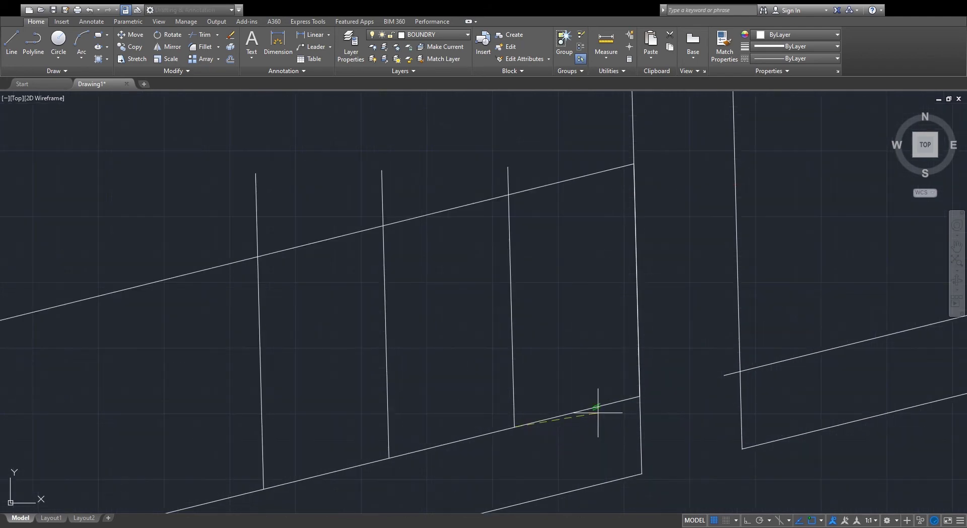
scroll(637, 395, down, 3)
key(Escape)
- Delete the three offset plot lines and the short line on the street's west edge
click(506, 366)
click(479, 366)
click(402, 362)
key(Delete)
scroll(557, 301, down, 3)
scroll(578, 302, up, 2)
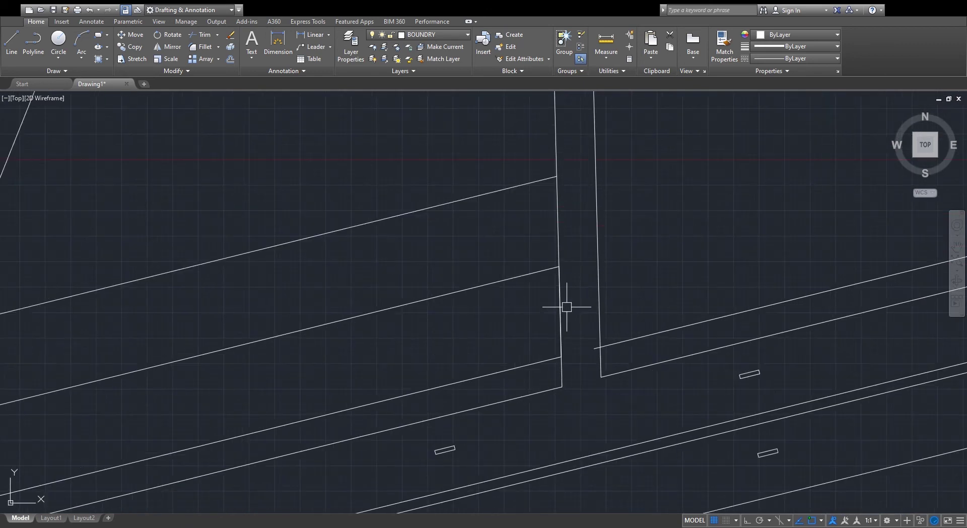
click(559, 313)
key(Delete)
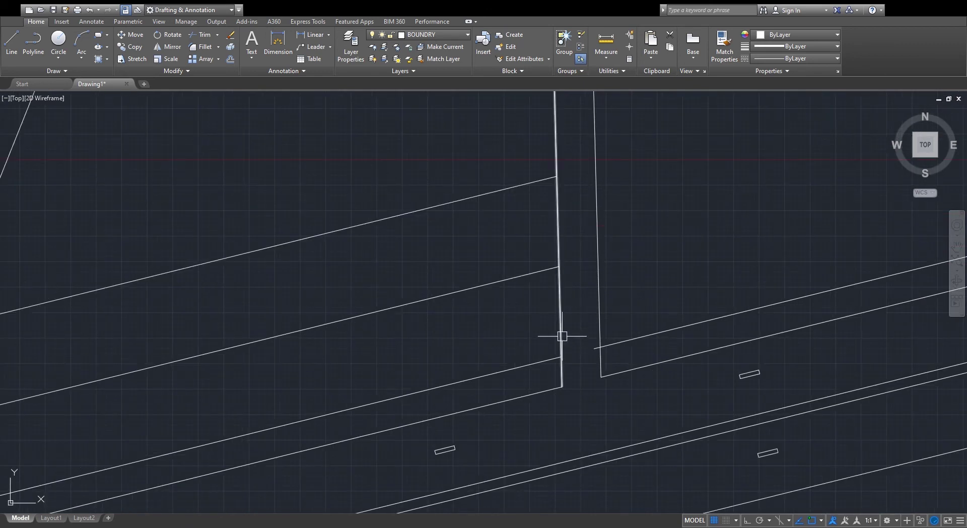
- Draw a line from the lower row line's east end perpendicular to the upper row line
text(l)
key(Return)
click(561, 356)
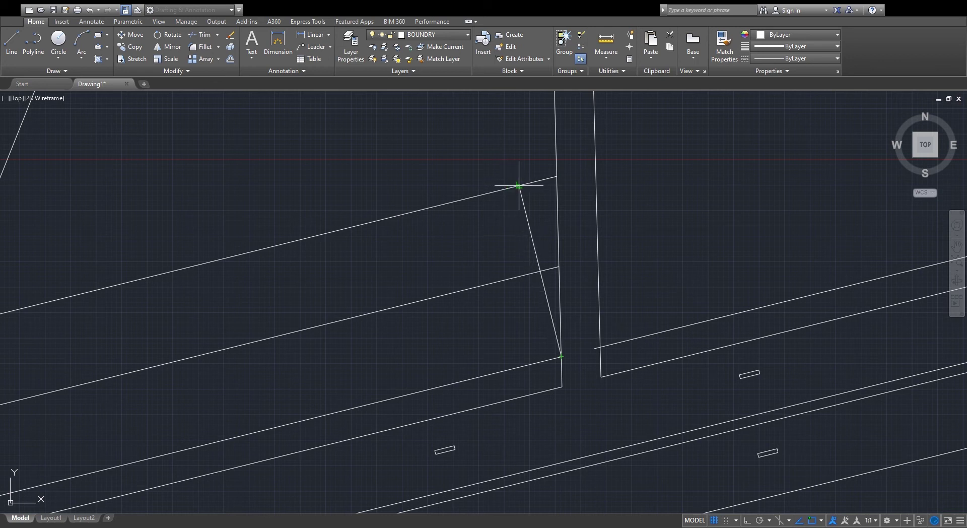
click(518, 186)
click(527, 192)
key(Escape)
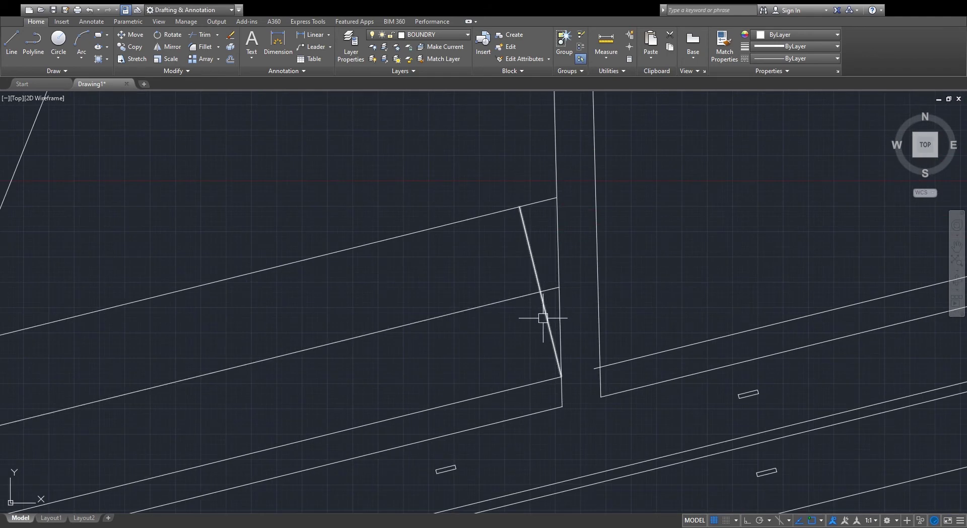
- Offset the perpendicular division line westward four times, 600 inches apart, to divide both plot rows
scroll(586, 286, down, 3)
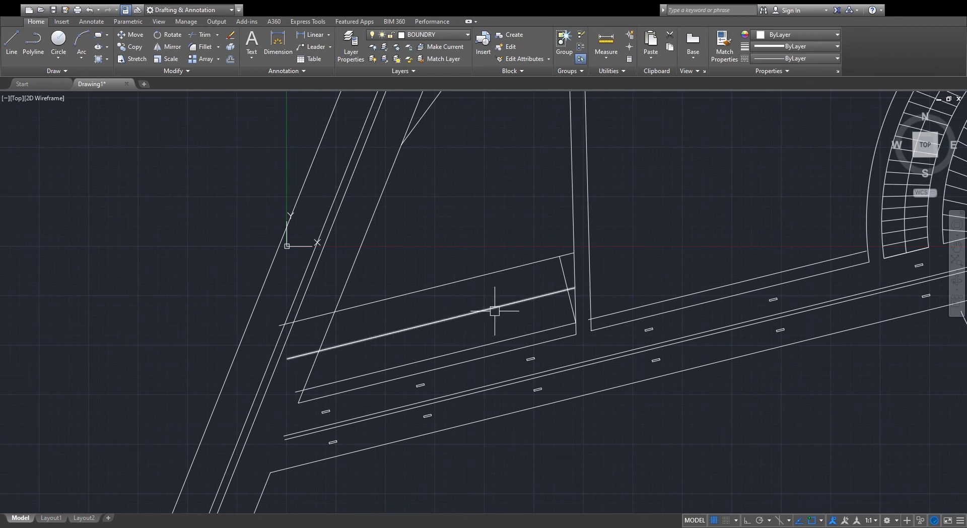
scroll(558, 286, up, 4)
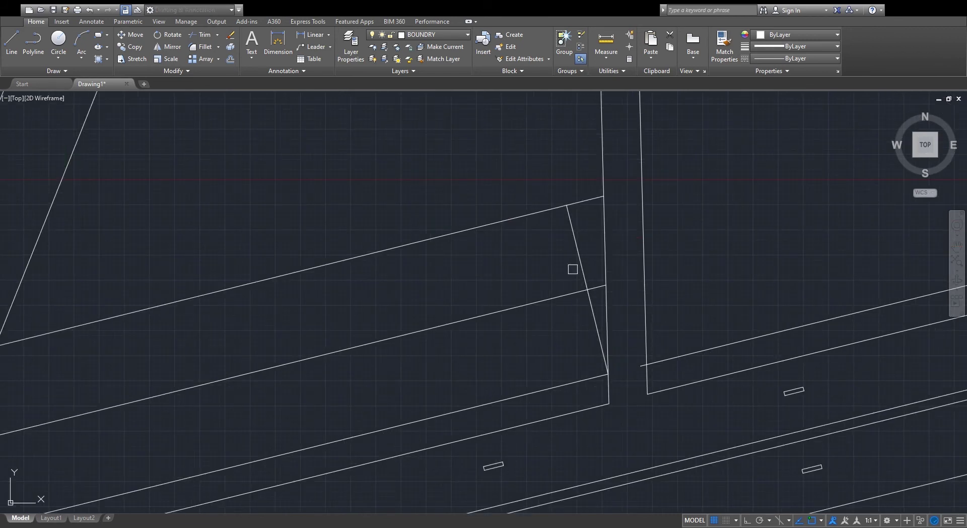
click(579, 264)
click(536, 286)
click(535, 287)
click(489, 293)
click(491, 293)
click(425, 301)
click(440, 297)
click(388, 302)
- Check the perpendicular spacing between the two easternmost division lines with an aligned dimension
text(dal)
key(Return)
click(548, 332)
click(594, 322)
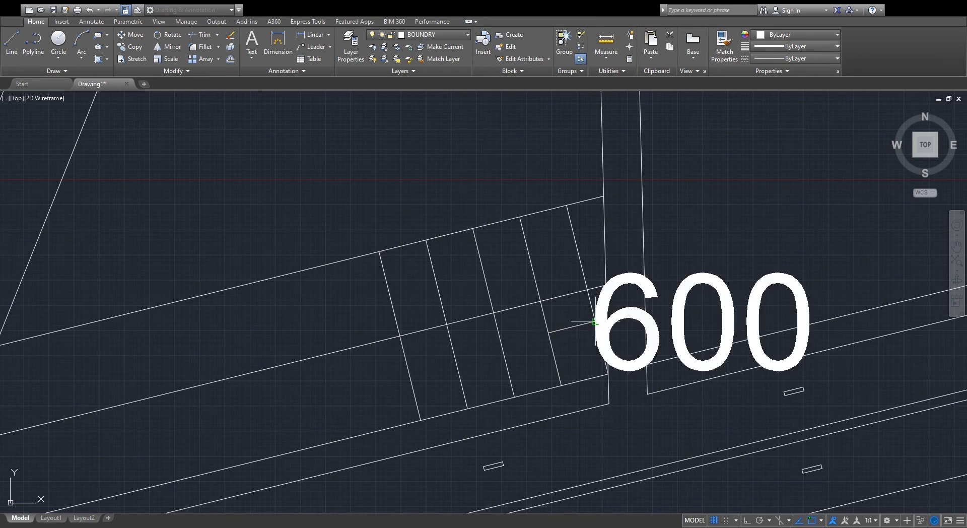
key(Escape)
- Check the plot width again with an aligned dimension between the division lines' crossings on the middle row line
scroll(571, 369, up, 2)
key(Return)
click(495, 195)
click(614, 166)
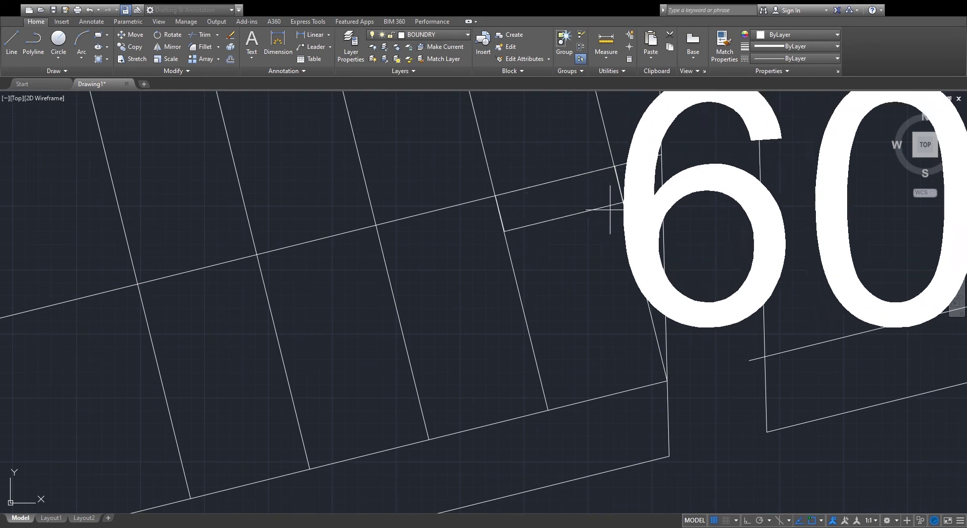
scroll(610, 191, down, 5)
text(0)
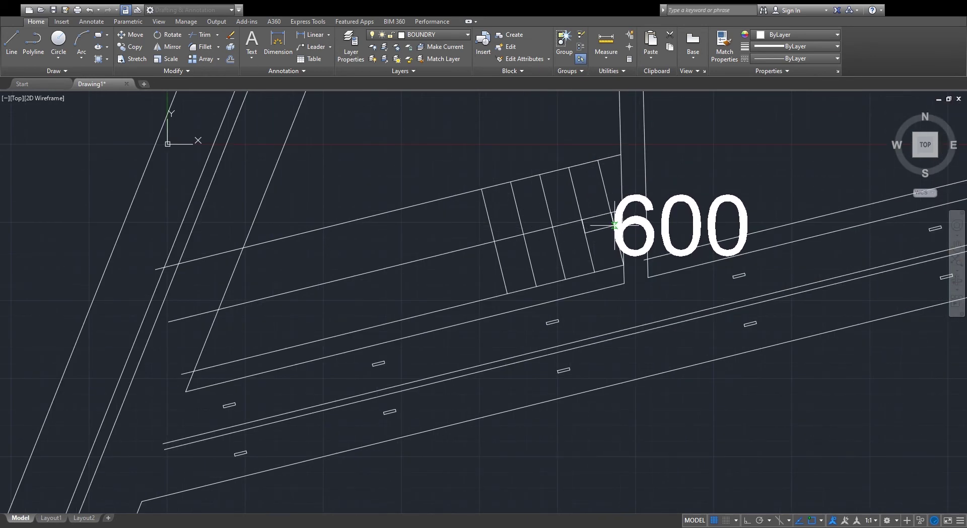
key(Return)
key(Escape)
click(613, 224)
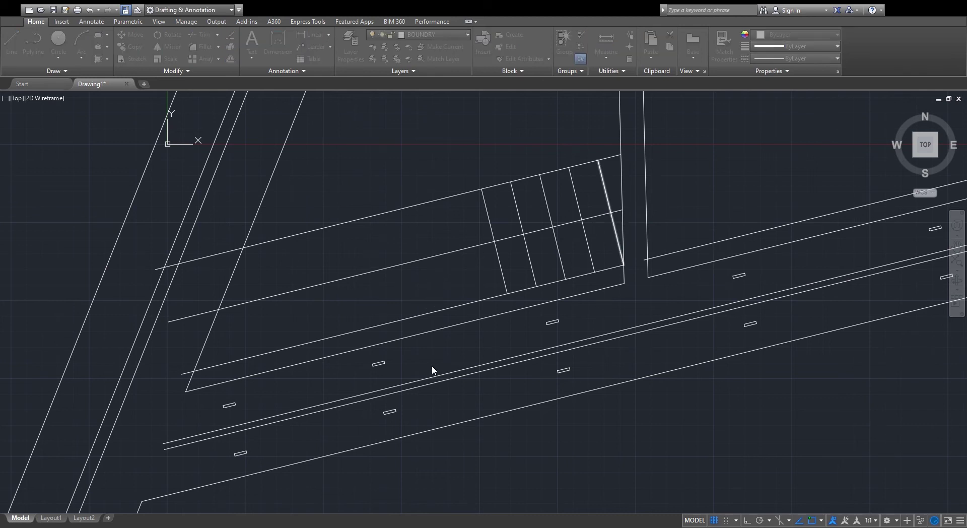
key(Escape)
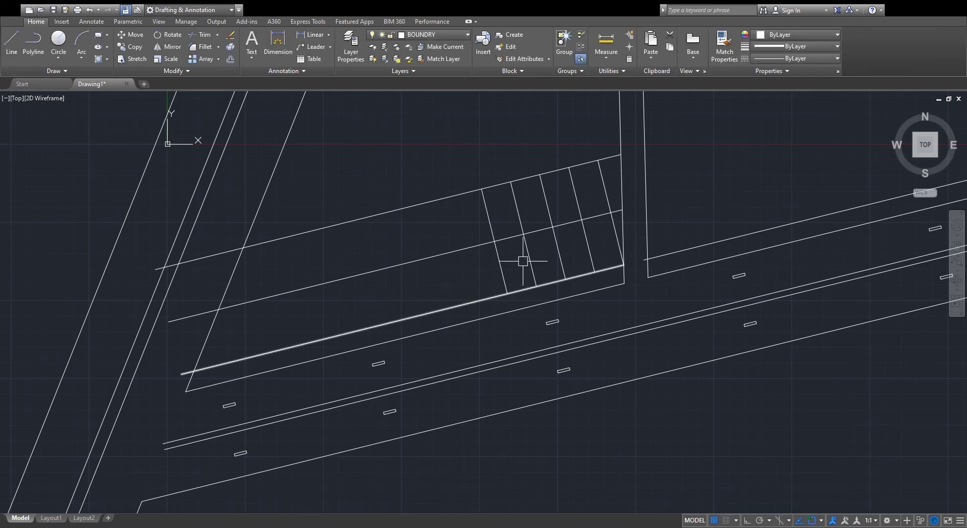
- Measure the distance across the easternmost full plot and examine the leftover corner beside the street
scroll(571, 196, up, 2)
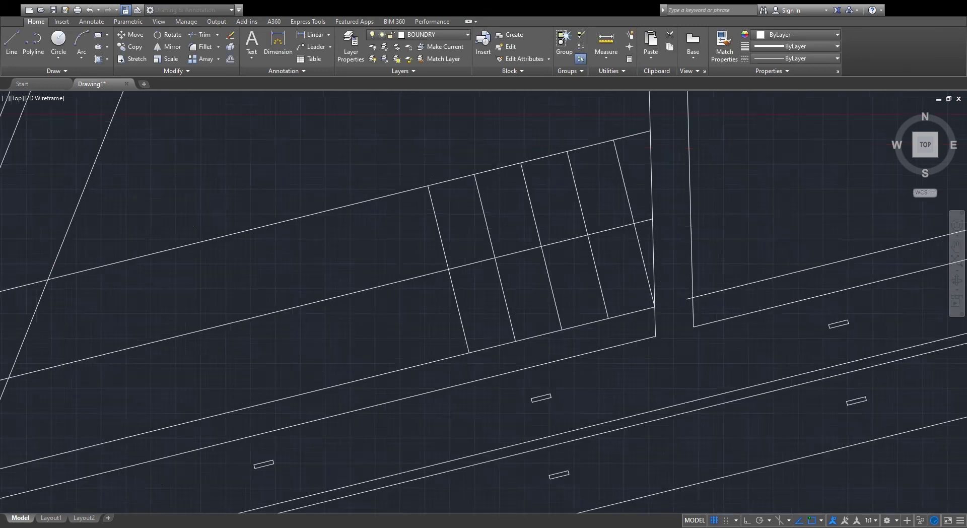
text(di)
key(Return)
click(596, 254)
click(667, 236)
key(Escape)
scroll(671, 241, down, 5)
scroll(671, 259, up, 5)
click(656, 268)
key(Escape)
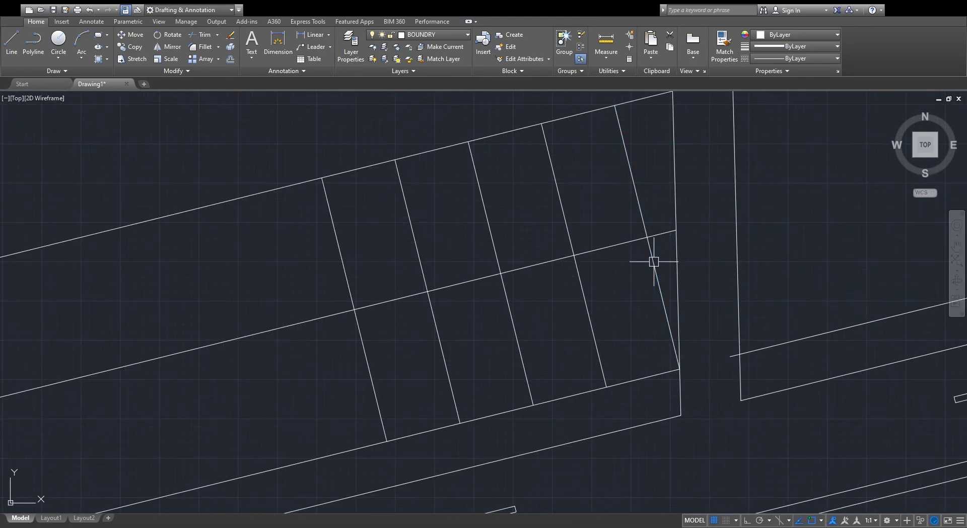
click(649, 263)
key(Escape)
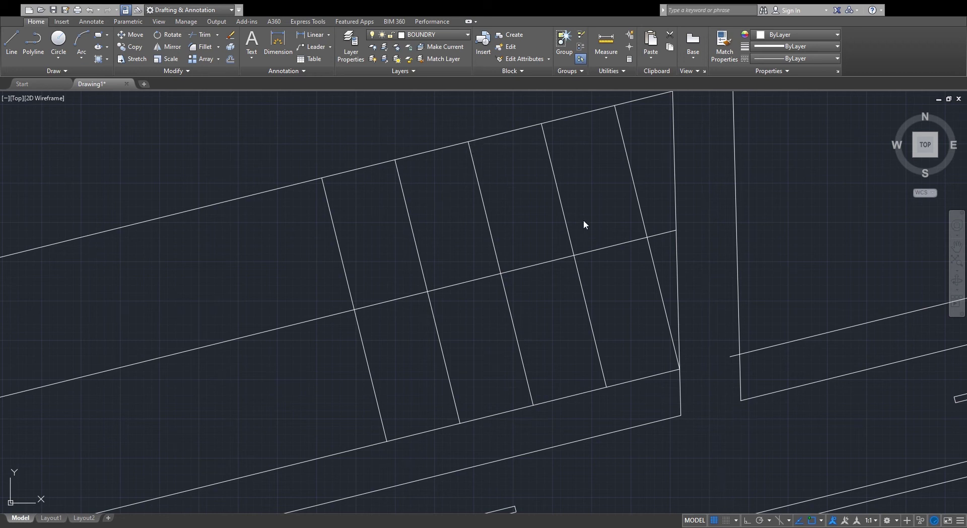
- Measure the distance between two neighbouring division lines near the street, along the middle row line
text(di)
key(Return)
click(574, 255)
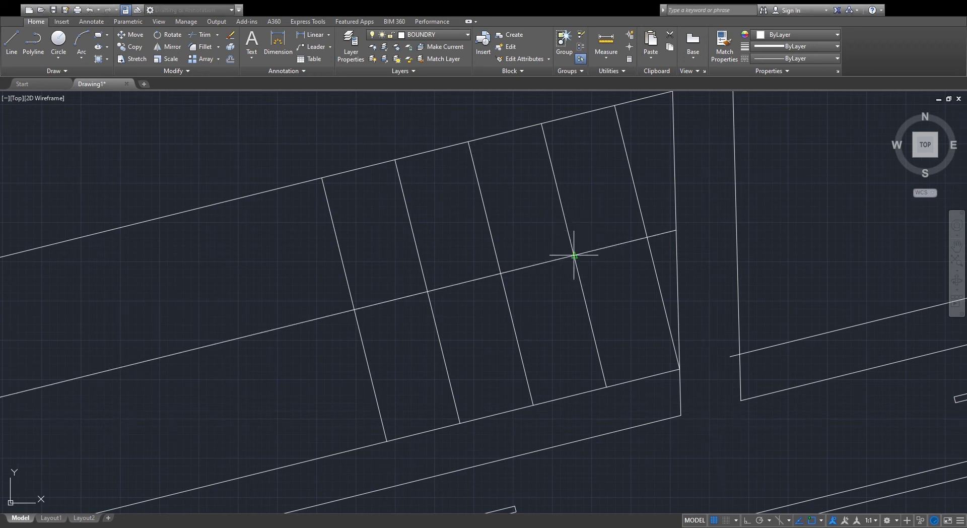
click(638, 241)
key(Escape)
- Offset the westernmost division line westward nine times at the same spacing to divide both rows as far as the western boundary
scroll(614, 270, down, 5)
scroll(550, 287, up, 3)
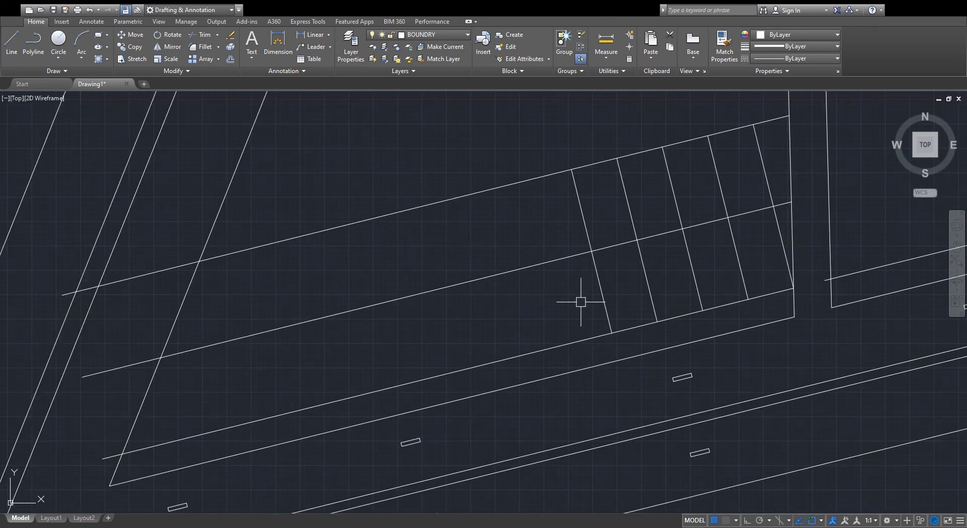
text(o)
key(space)
key(space)
click(600, 288)
click(556, 303)
click(555, 303)
click(517, 316)
click(511, 319)
click(466, 336)
click(467, 333)
click(461, 333)
click(418, 333)
click(402, 335)
click(372, 336)
click(355, 342)
click(325, 351)
click(305, 353)
click(283, 363)
click(237, 375)
click(234, 376)
click(200, 383)
key(Escape)
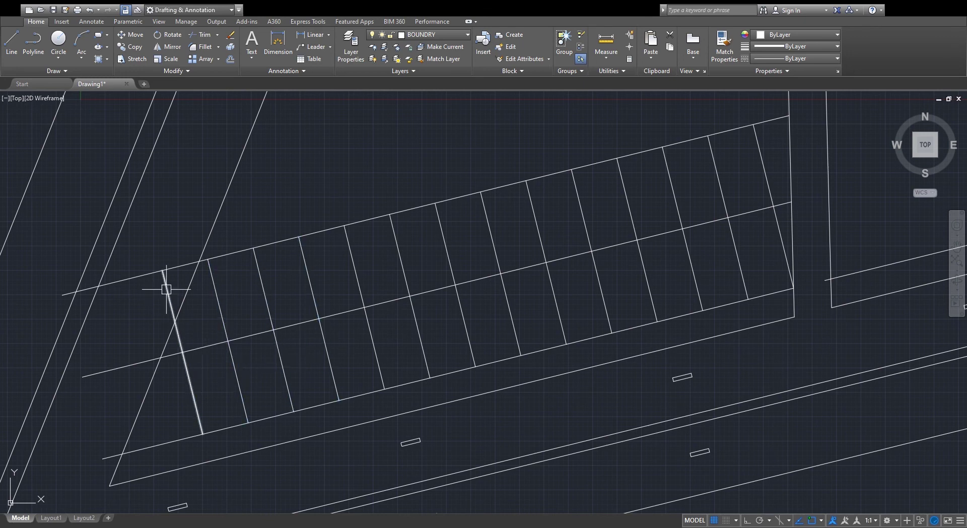
- Offset the upper line of the divided plot rows northward once as the far side of a new street
scroll(196, 297, down, 2)
scroll(446, 219, up, 4)
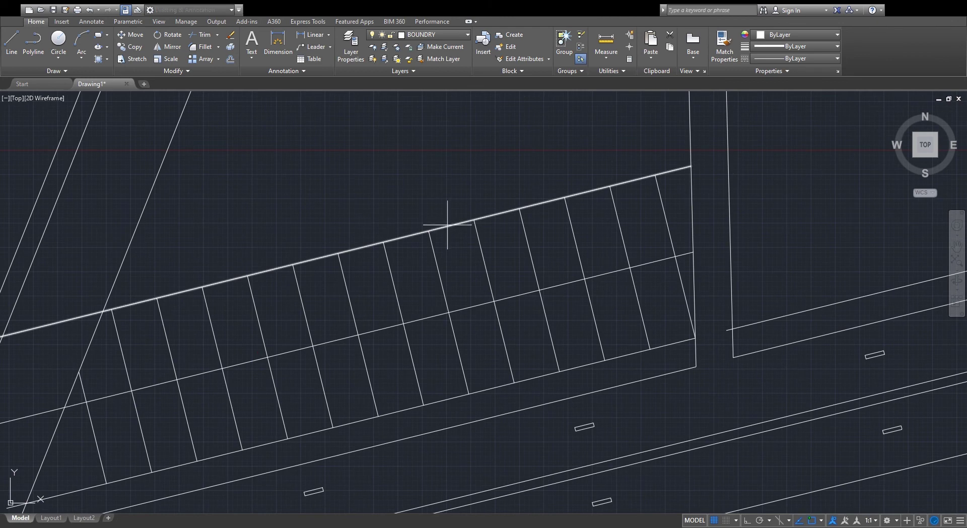
click(443, 224)
click(419, 177)
key(Escape)
scroll(566, 277, down, 2)
scroll(625, 156, up, 4)
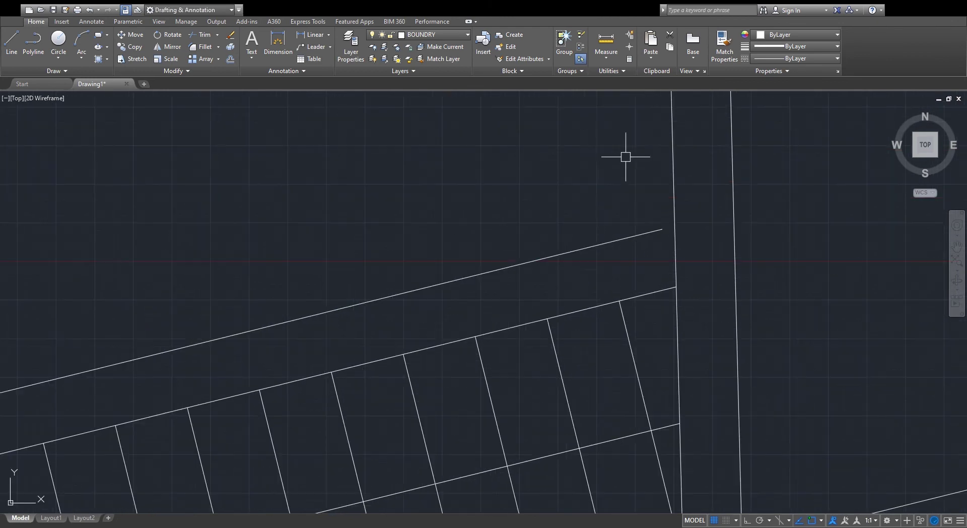
- Extend the new street line eastward to meet the edge of the north-south street
text(ex)
click(627, 208)
click(602, 263)
click(692, 248)
click(649, 260)
key(space)
click(647, 233)
key(Escape)
- Trim the boundary pieces crossing the new street and the overhanging line ends, and delete the leftover piece
scroll(675, 252, down, 3)
scroll(438, 286, up, 3)
drag(614, 200, 577, 194)
click(578, 194)
click(585, 147)
click(555, 199)
click(510, 247)
click(491, 275)
click(467, 301)
click(450, 398)
key(Escape)
click(379, 219)
key(Delete)
click(404, 272)
- Offset the new street's northern line northward twice, equally spaced, to form two more plot rows
scroll(403, 273, down, 6)
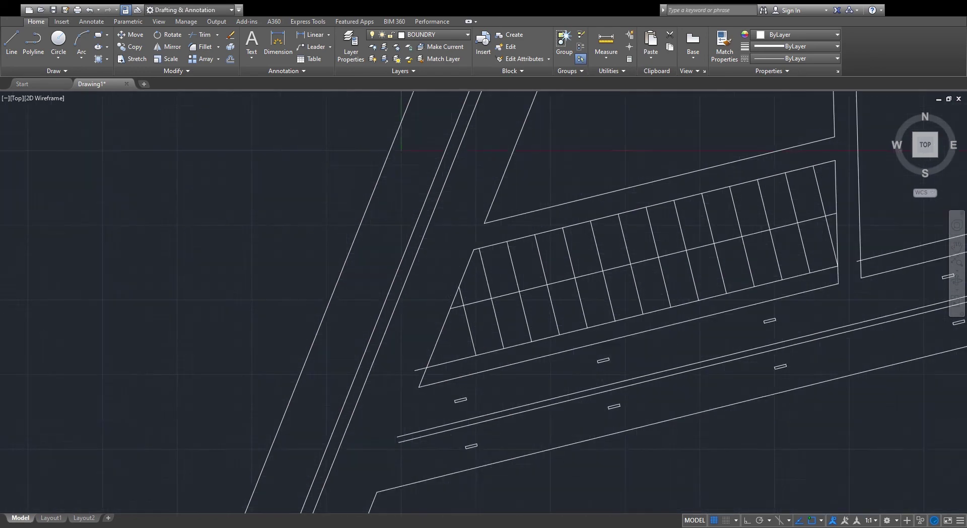
scroll(550, 248, up, 5)
scroll(587, 265, up, 2)
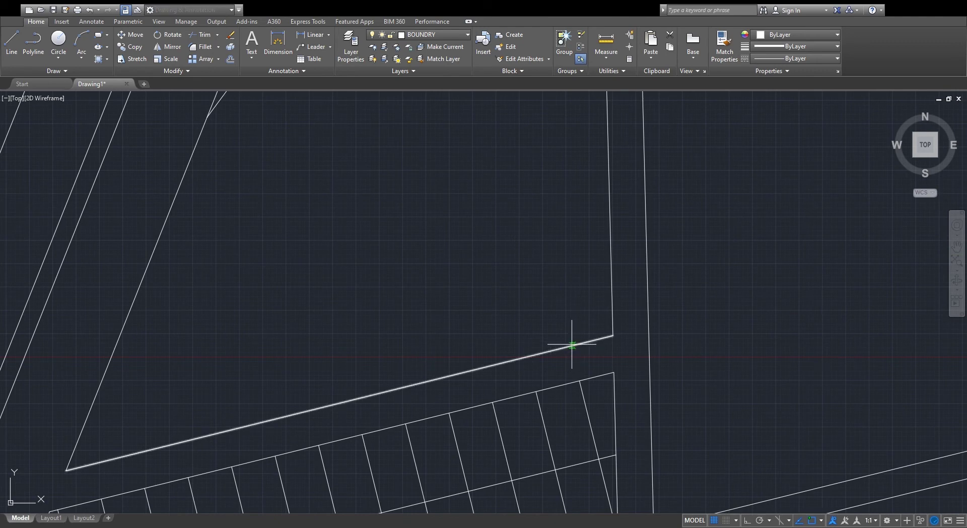
scroll(572, 344, down, 4)
scroll(579, 276, up, 2)
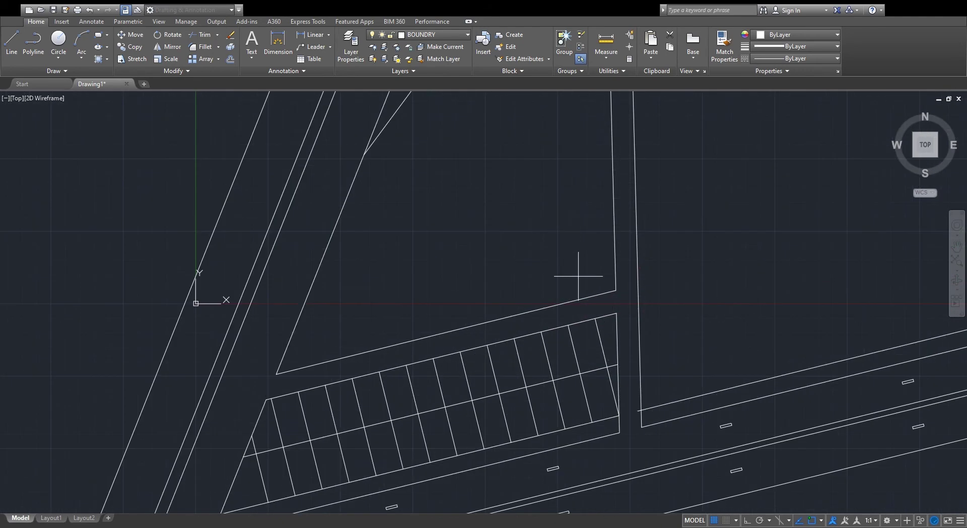
key(space)
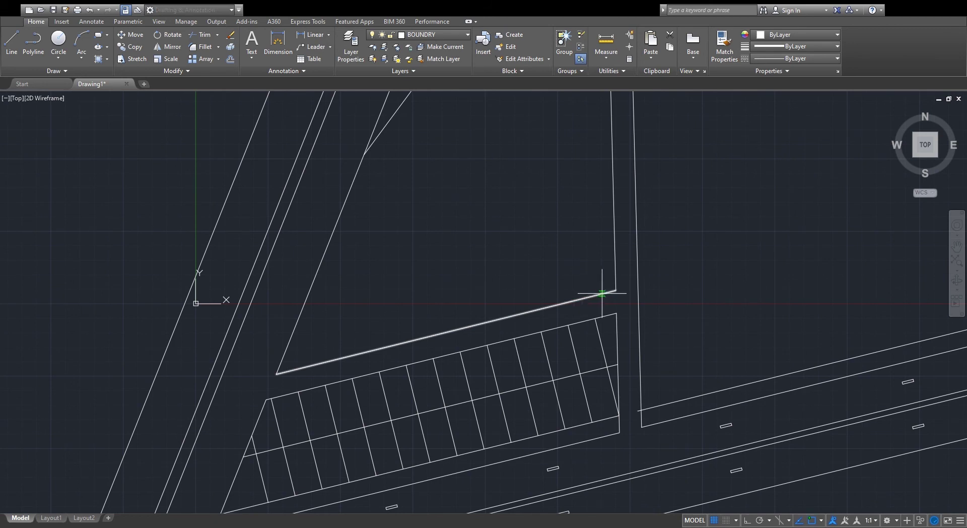
key(Escape)
key(space)
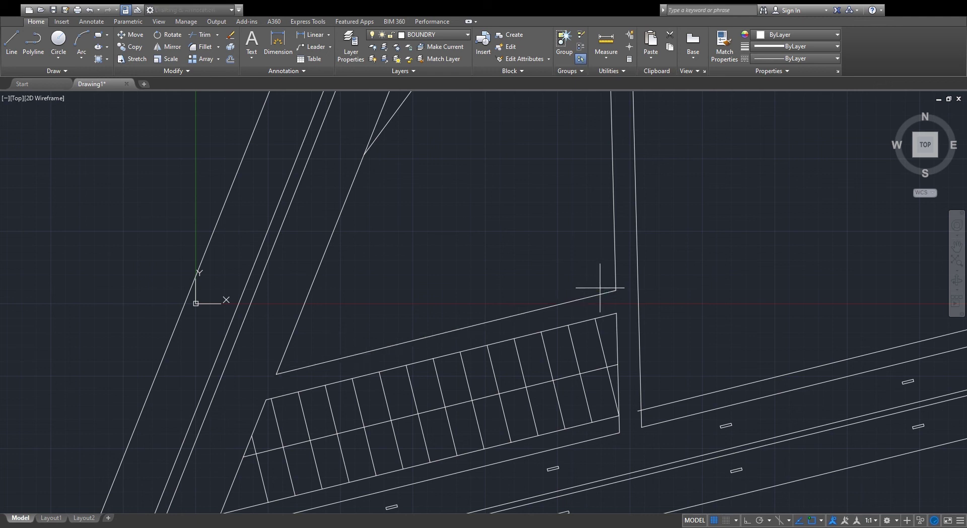
click(587, 297)
click(534, 276)
click(534, 277)
click(527, 240)
key(Escape)
scroll(620, 241, up, 1)
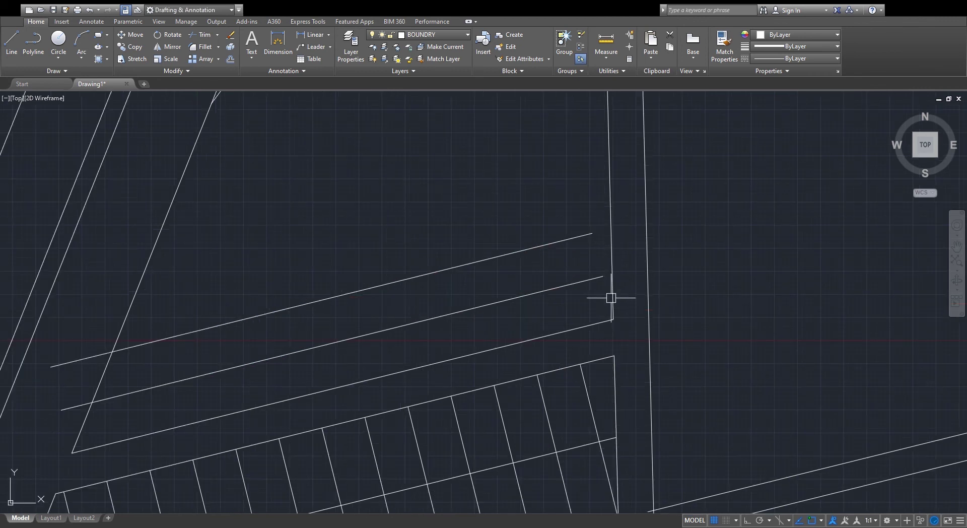
- Draw a division line from the rows' southeast corner to the east end of the uppermost row line
key(l)
key(space)
click(613, 318)
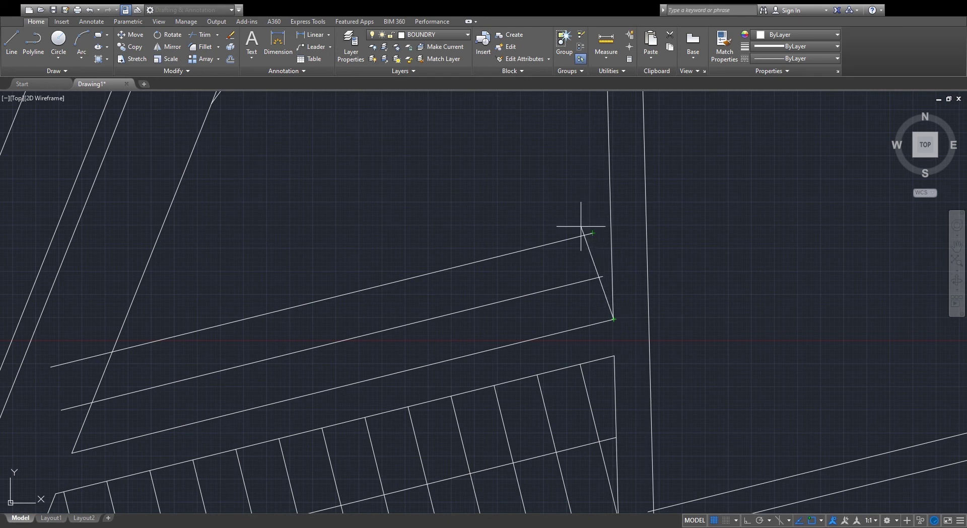
click(582, 237)
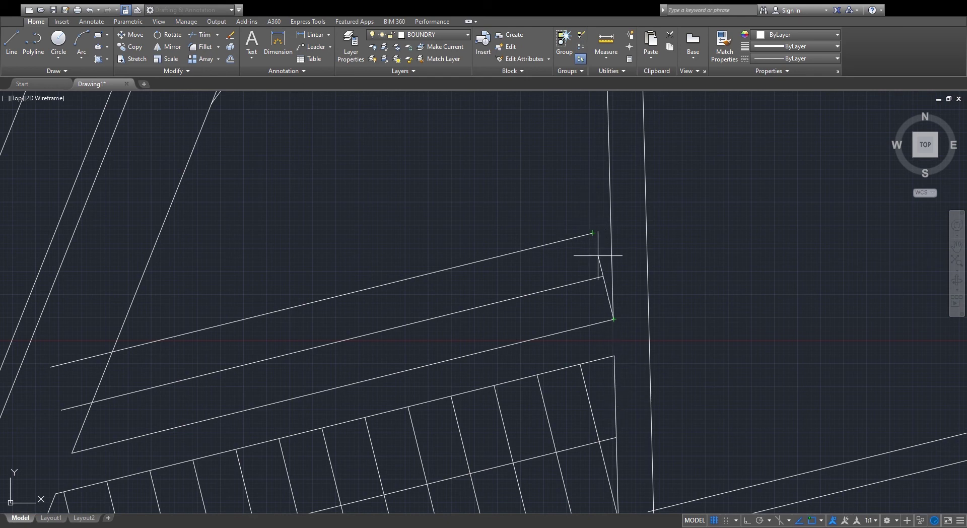
click(591, 233)
key(Return)
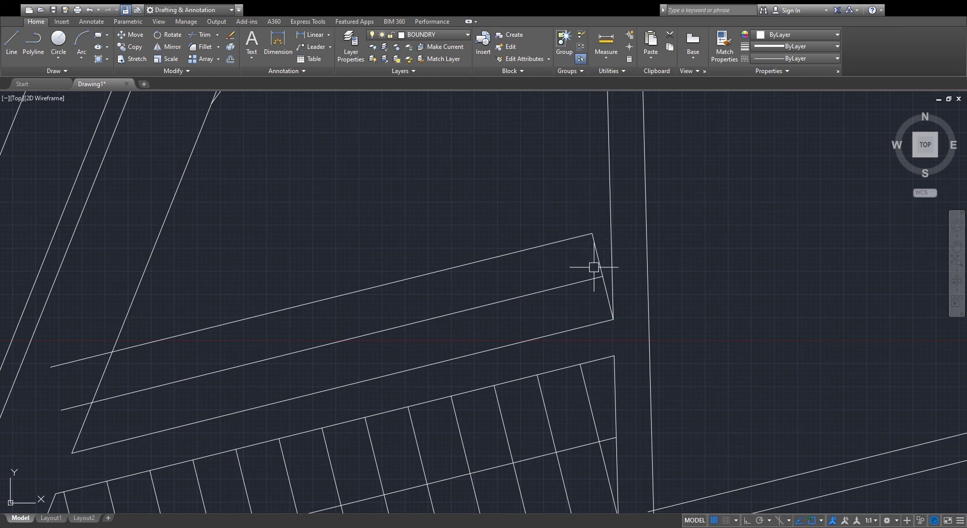
- Offset the new division line westward nine times at equal spacing to start dividing the two northern plot rows
key(space)
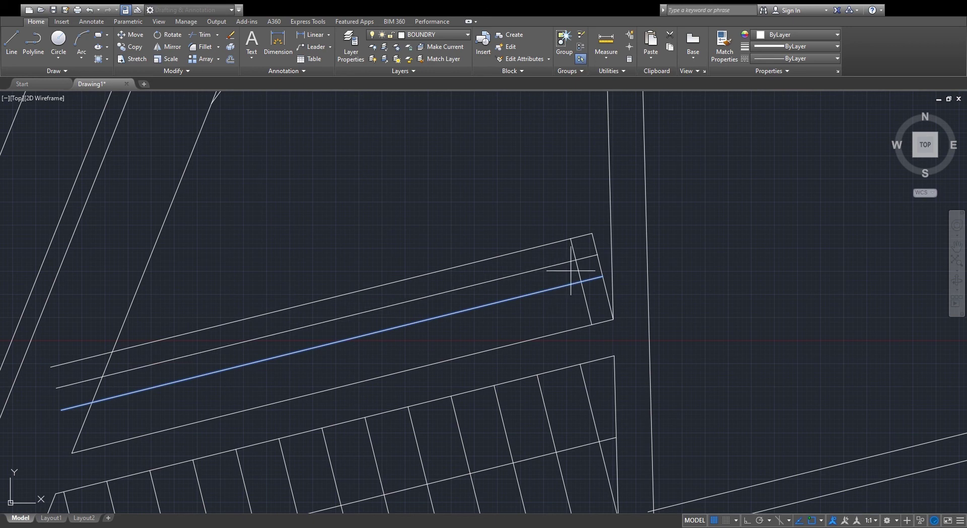
click(576, 264)
click(556, 272)
click(556, 274)
click(533, 279)
click(536, 278)
click(523, 281)
click(514, 284)
click(486, 293)
click(492, 295)
click(472, 294)
click(469, 293)
click(437, 300)
click(447, 297)
click(424, 301)
click(426, 302)
click(407, 306)
key(Escape)
- Check the width of the easternmost northern plot with a dimension between its division lines, and delete the dimension
scroll(579, 293, up, 3)
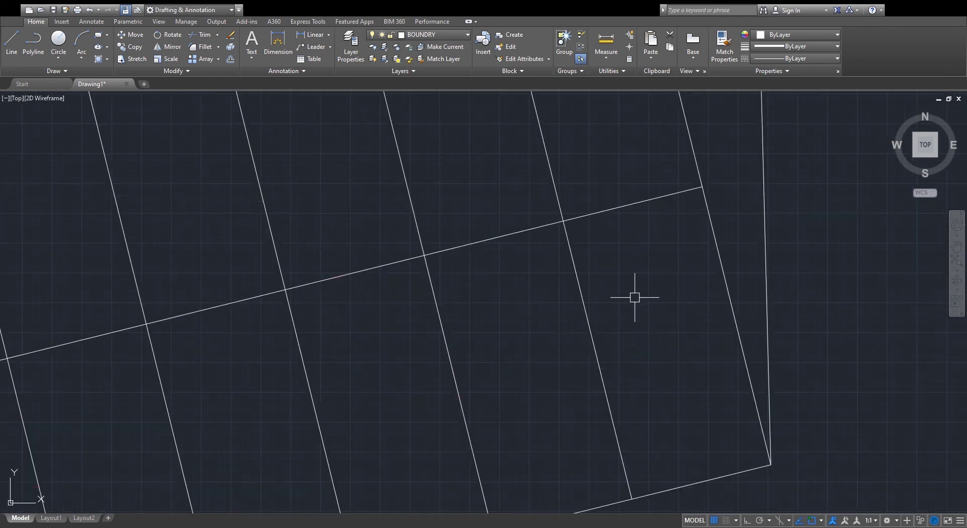
key(space)
click(593, 341)
click(728, 294)
click(728, 293)
scroll(720, 302, up, 5)
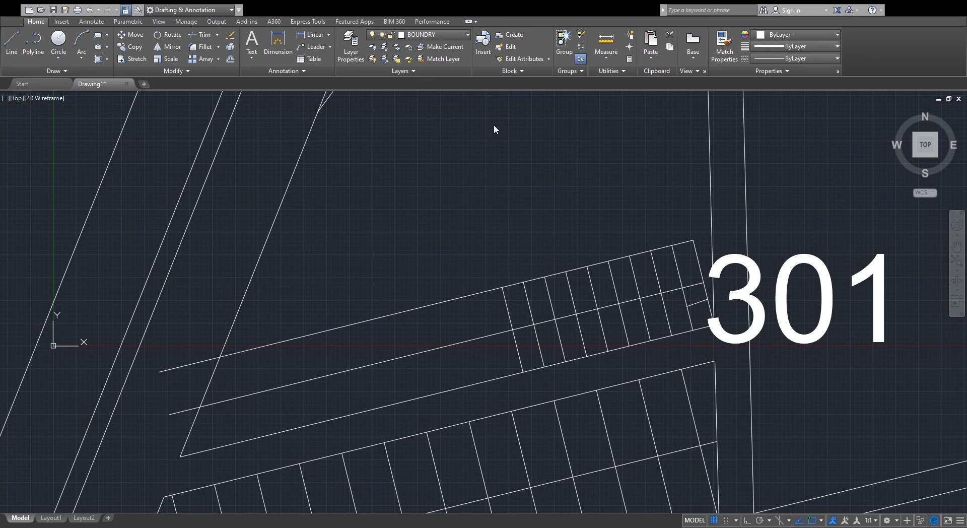
scroll(611, 276, down, 1)
scroll(797, 276, up, 2)
click(636, 327)
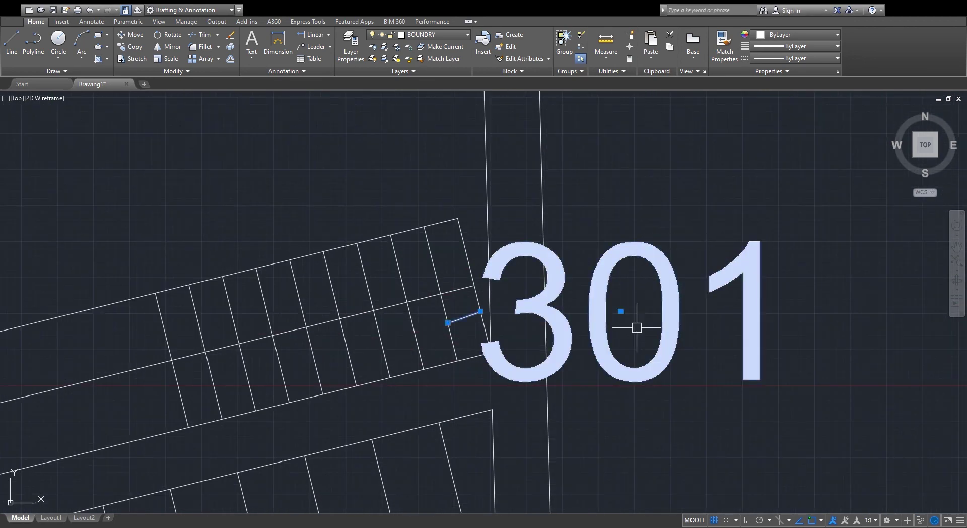
key(Delete)
- Offset the westernmost division line of the northern rows westward five more times at the same spacing
scroll(629, 322, down, 3)
scroll(485, 291, up, 3)
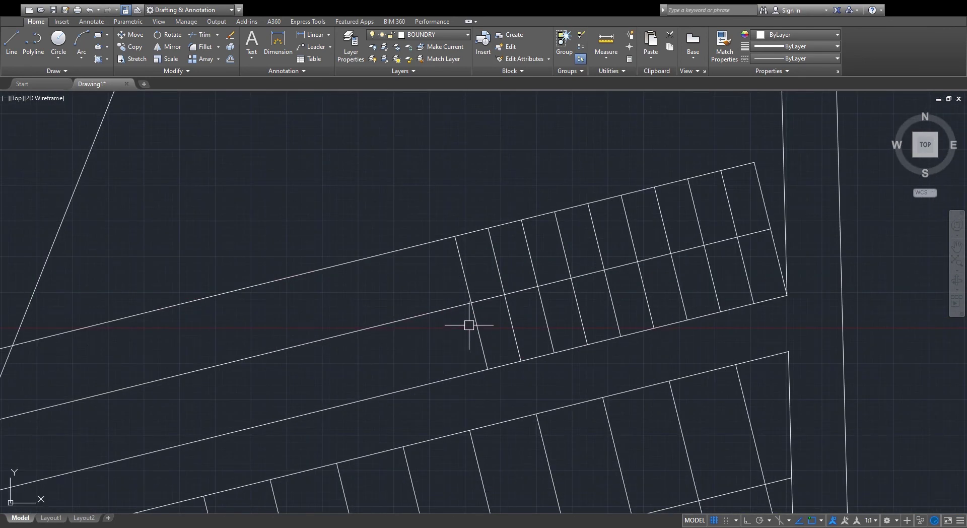
text(o)
key(Return)
key(Return)
click(474, 325)
click(443, 341)
click(444, 340)
click(405, 351)
click(408, 347)
click(367, 359)
click(378, 353)
click(344, 369)
click(347, 367)
click(300, 381)
- Examine how the divided plot rows fit against the surrounding streets and boundaries
scroll(300, 381, down, 5)
click(535, 323)
scroll(535, 323, up, 5)
scroll(491, 347, down, 5)
scroll(574, 287, up, 3)
scroll(602, 273, down, 2)
scroll(602, 274, down, 5)
scroll(599, 241, up, 10)
scroll(579, 214, down, 8)
scroll(499, 252, up, 5)
scroll(503, 259, down, 3)
scroll(526, 262, up, 8)
- Extend the uppermost line of the northern plot rows eastward to the street edge
text(ex)
click(490, 260)
click(477, 296)
click(538, 265)
click(511, 267)
key(space)
click(506, 267)
click(482, 289)
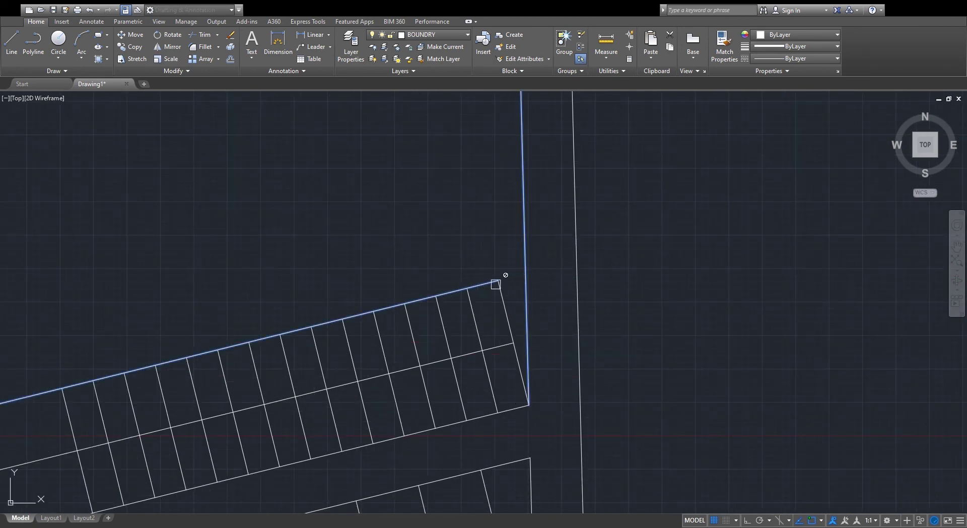
click(493, 280)
scroll(408, 274, down, 5)
scroll(416, 285, up, 2)
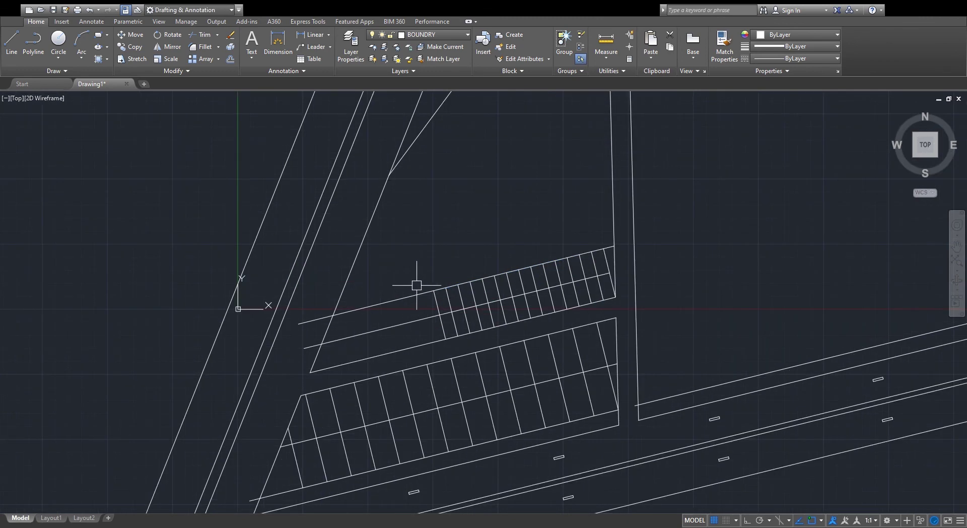
- Offset the uppermost row line northward for another street and join the new line to the eastern street edge
text(o)
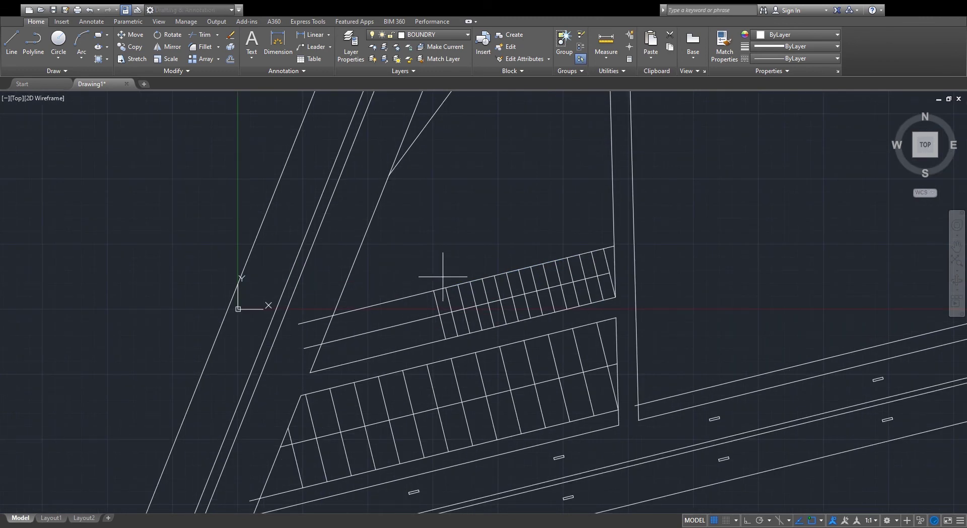
key(space)
click(396, 298)
click(406, 227)
key(space)
key(f)
key(Return)
click(604, 227)
scroll(609, 230, up, 2)
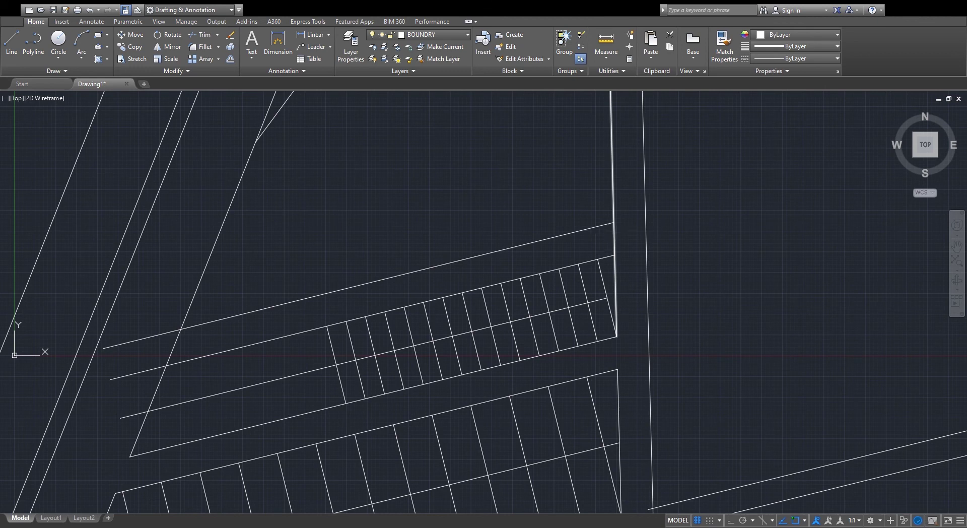
click(613, 225)
- Trim the western boundary across the new street and the row lines overhanging the western boundary
click(162, 347)
click(158, 327)
click(173, 348)
click(153, 372)
scroll(469, 255, down, 3)
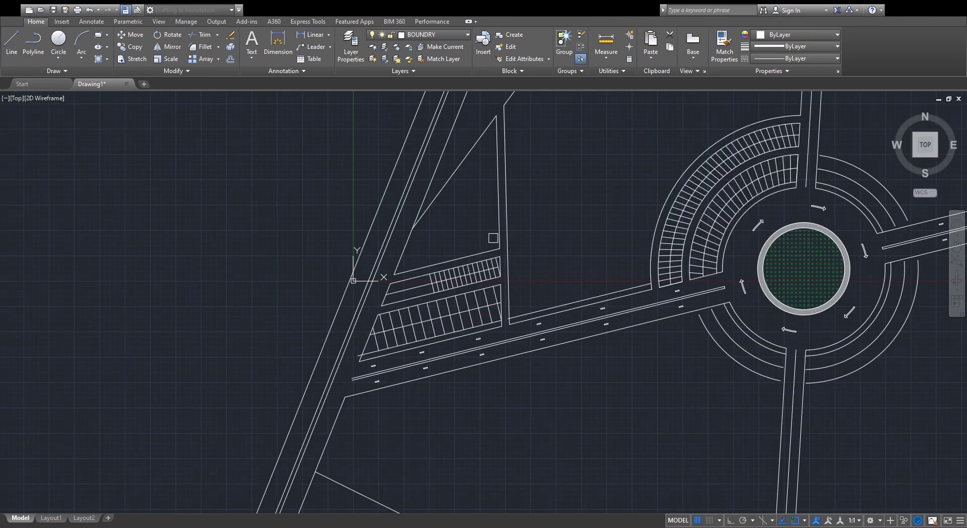
scroll(571, 270, down, 3)
key(Escape)
scroll(646, 246, up, 2)
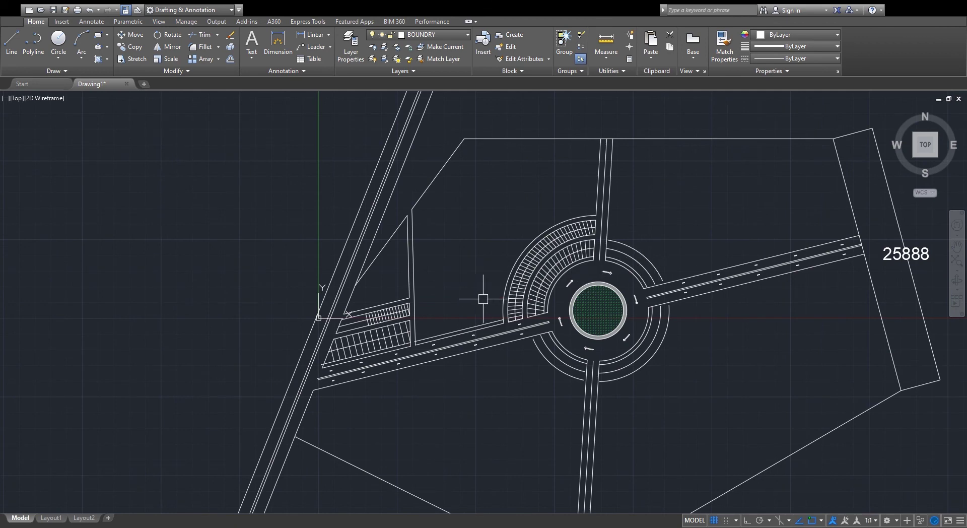